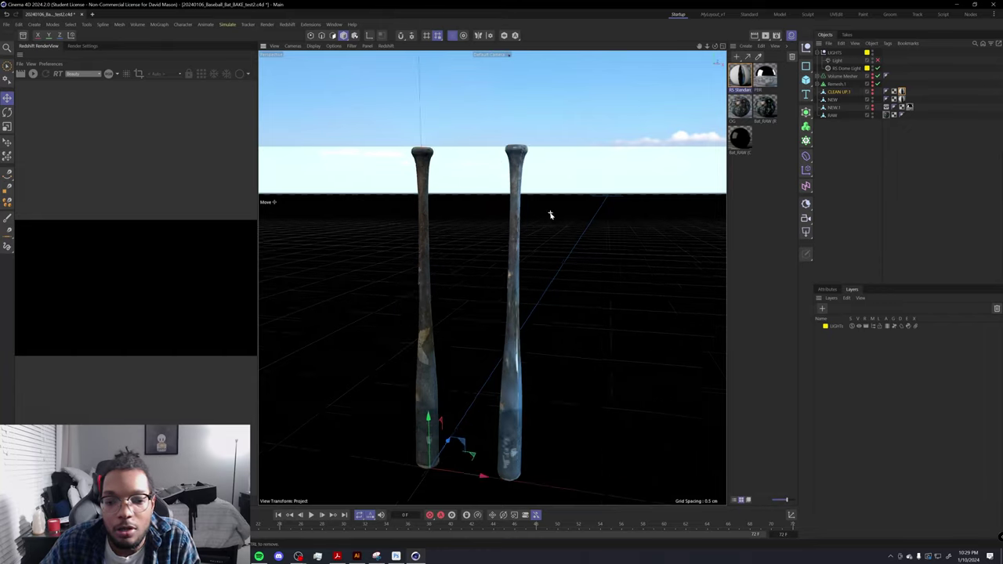
Step: Examine the textured bat up close from several angles, covering the barrel artwork, the painted diamond and the knob
middle_click_drag(497, 244, 523, 228, "alt")
scroll(523, 228, "up", 2)
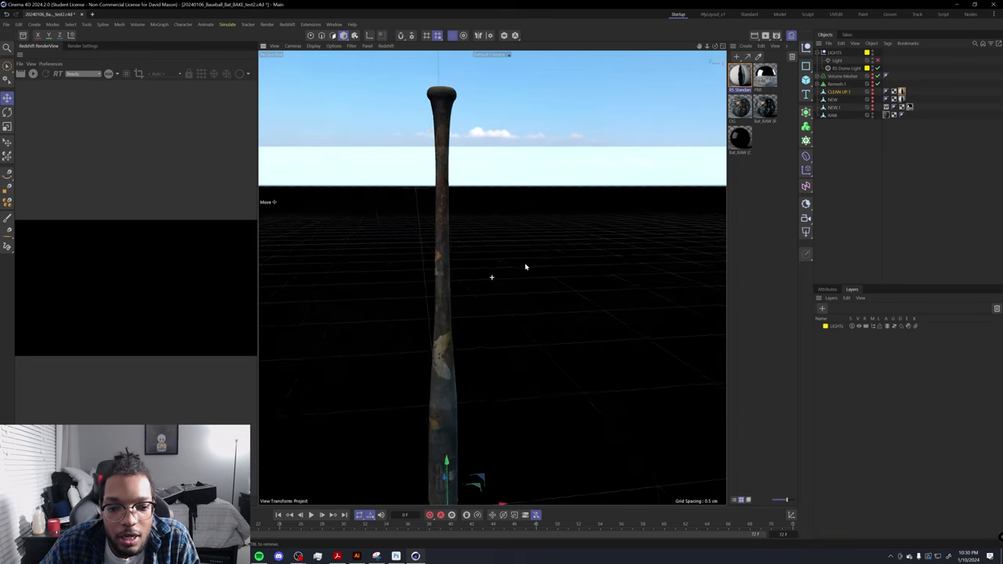
mouse_move(526, 267)
left_mouse_down("alt")
mouse_move(491, 262)
mouse_move(472, 275)
mouse_move(512, 280)
left_mouse_up("alt")
scroll(491, 260, "down", 2)
scroll(456, 265, "up", 2)
scroll(512, 280, "up", 3)
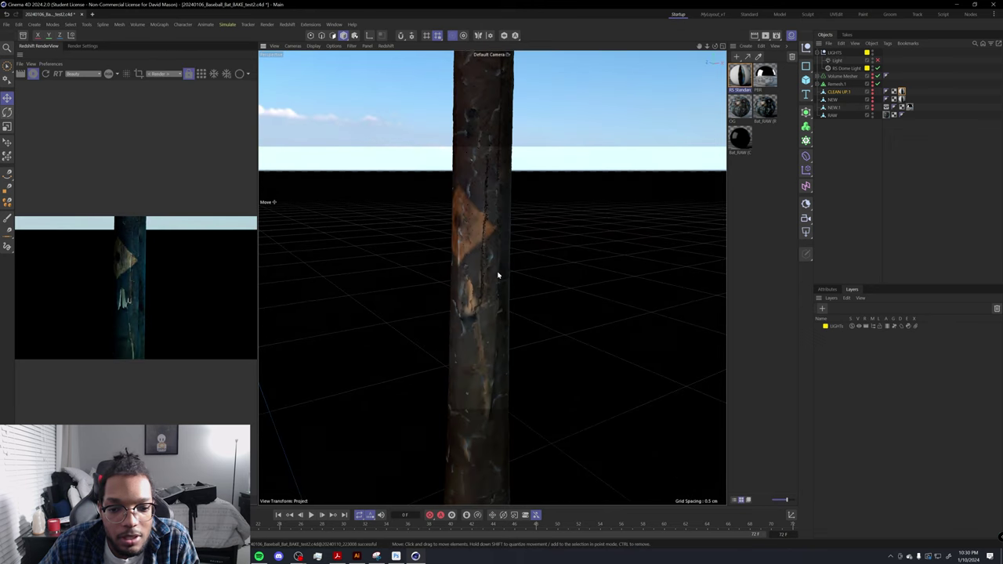
left_click_drag(472, 250, 454, 231, "alt")
scroll(459, 248, "up", 5)
middle_click_drag(443, 184, 475, 283, "alt")
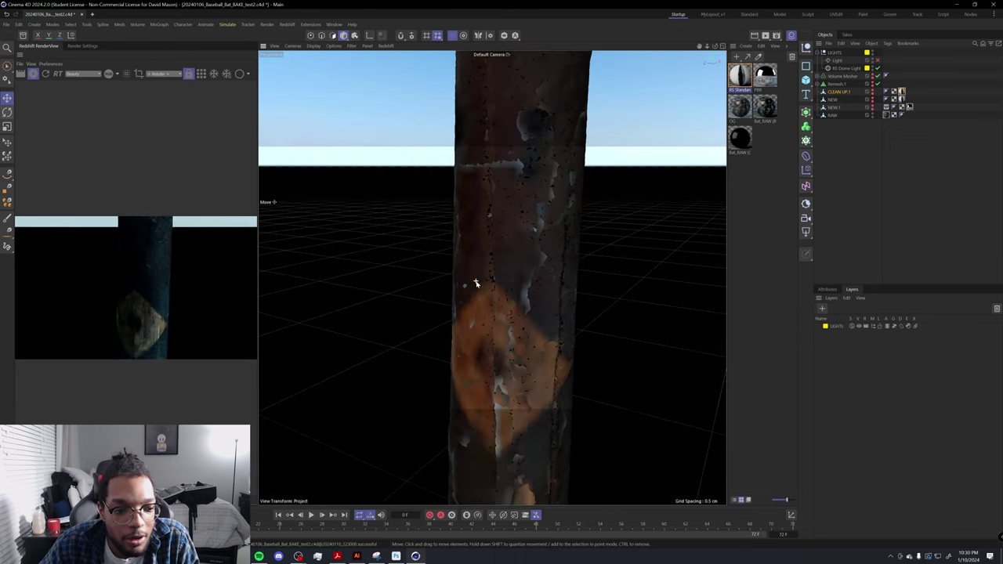
left_click_drag(460, 232, 495, 246, "alt")
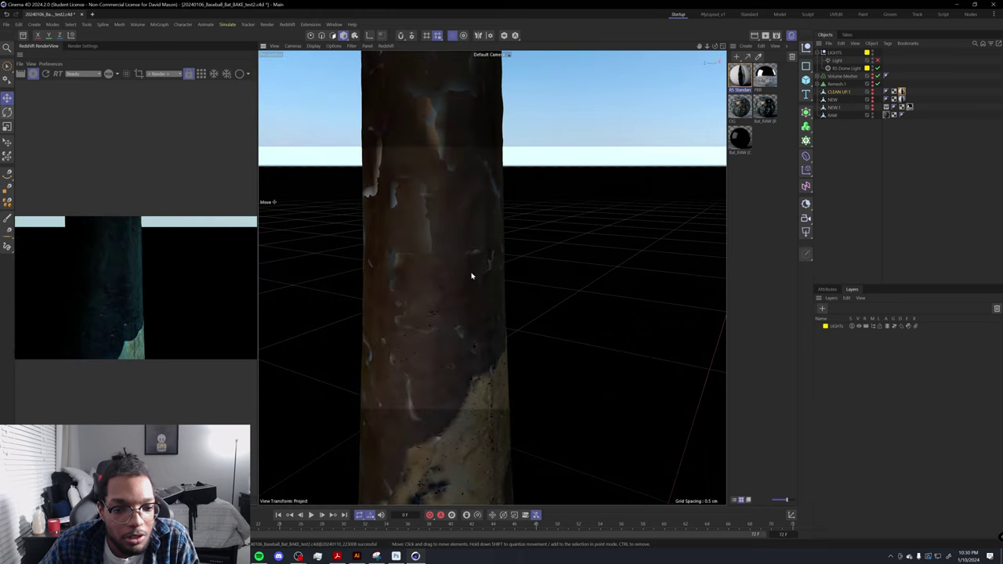
scroll(469, 292, "down", 2)
scroll(465, 306, "up", 3)
left_click_drag(465, 306, 462, 289, "alt")
middle_click_drag(462, 289, 456, 300, "alt")
scroll(456, 300, "up", 2)
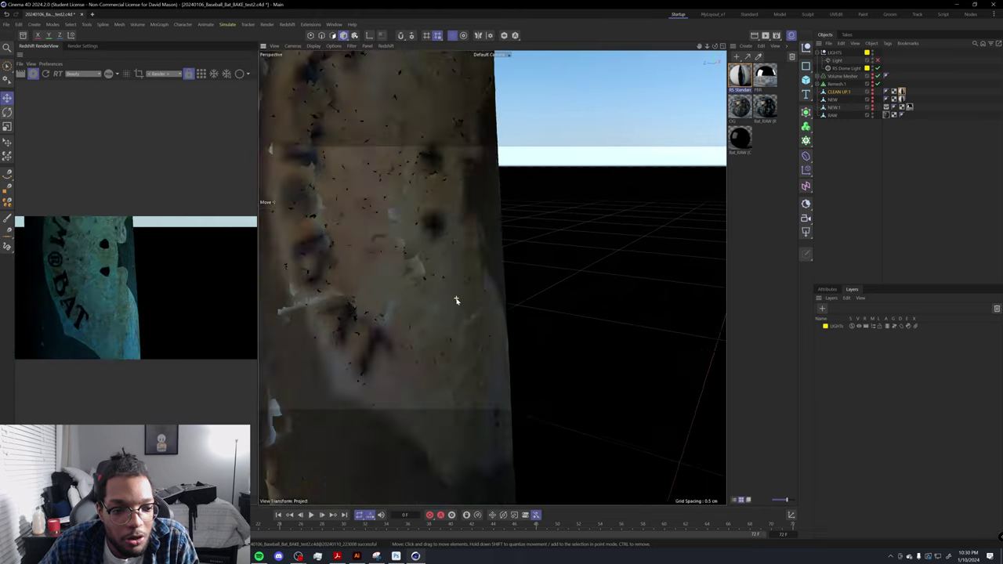
scroll(456, 299, "down", 3)
left_click_drag(456, 299, 486, 269, "alt")
middle_click_drag(486, 269, 496, 281, "alt")
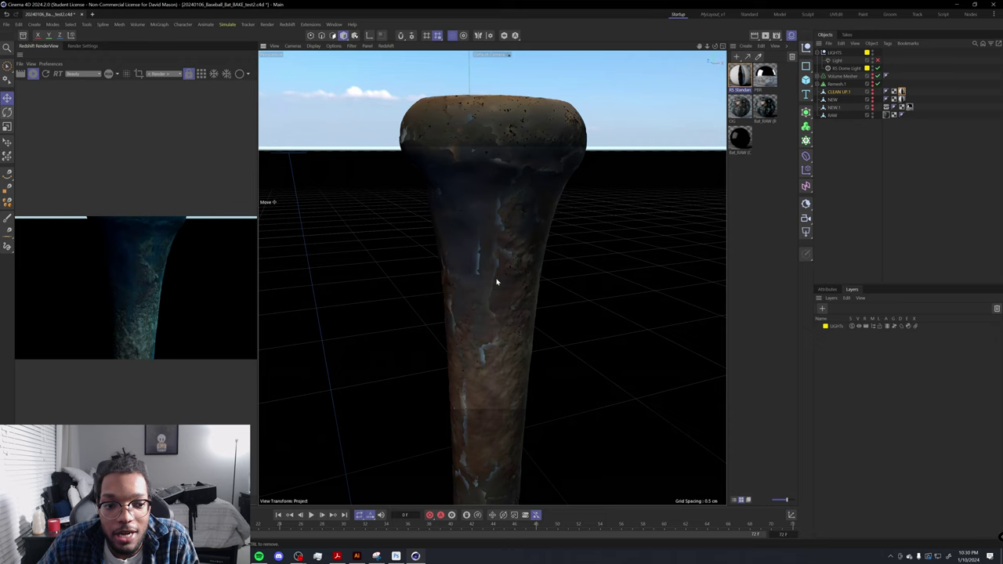
scroll(496, 282, "down", 5)
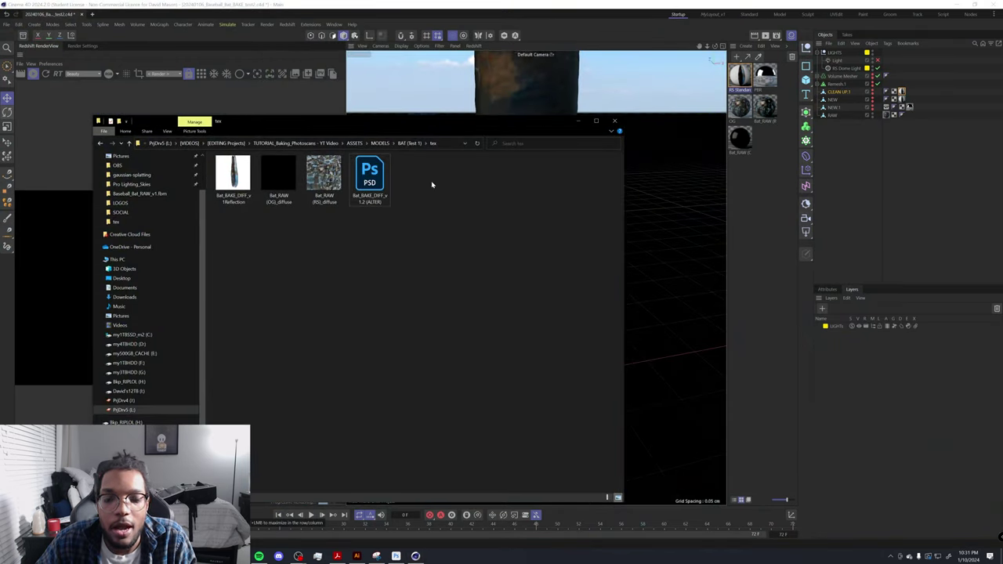
Step: Show the raw scan texture 0.jpg from the Baseball_Bat_RAW_v1.fbm folder, docked to one half of the screen
left_click(377, 145)
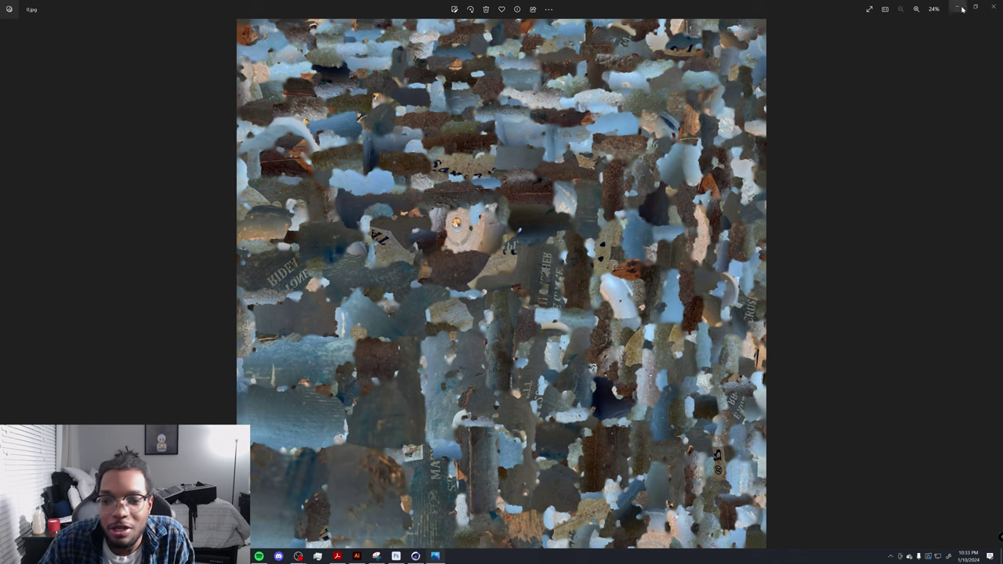
left_click_drag(588, 9, 1, 134)
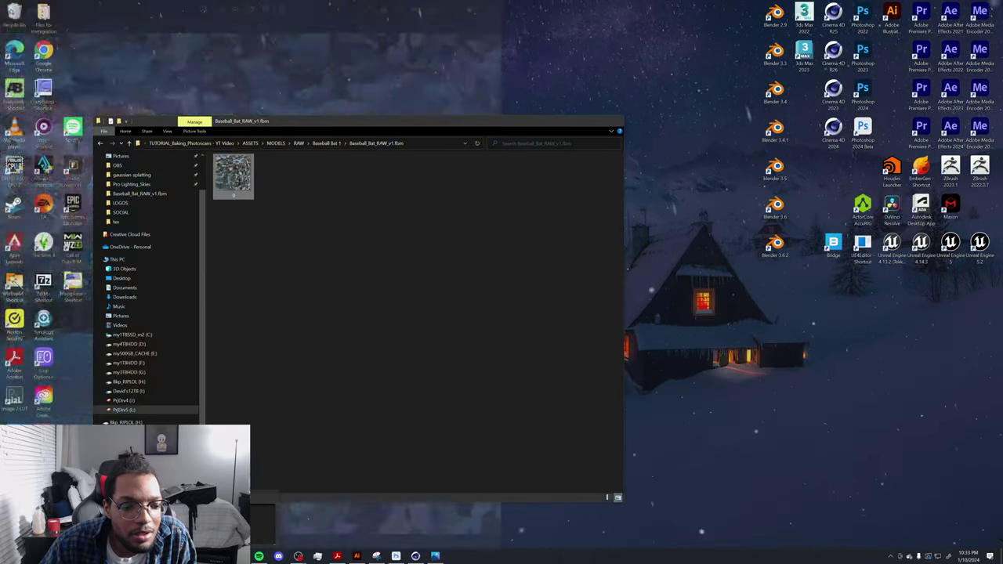
left_click(236, 514)
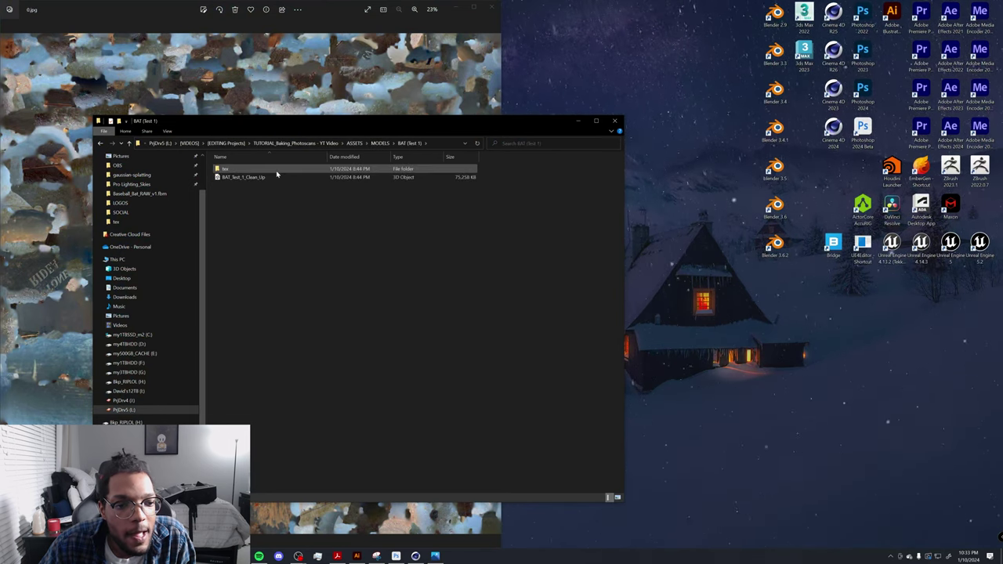
Step: Open Bat_BAKE_DIFF_v1Reflection.png from the BAT (Test 1) tex folder and place it side by side with 0.jpg
double_click(276, 170)
double_click(291, 179)
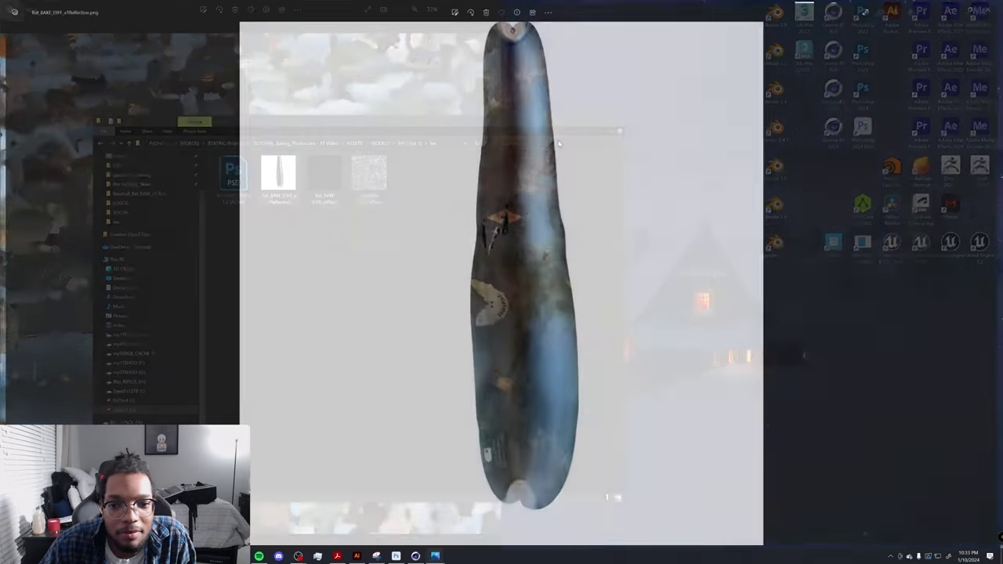
left_click_drag(782, 9, 1002, 11)
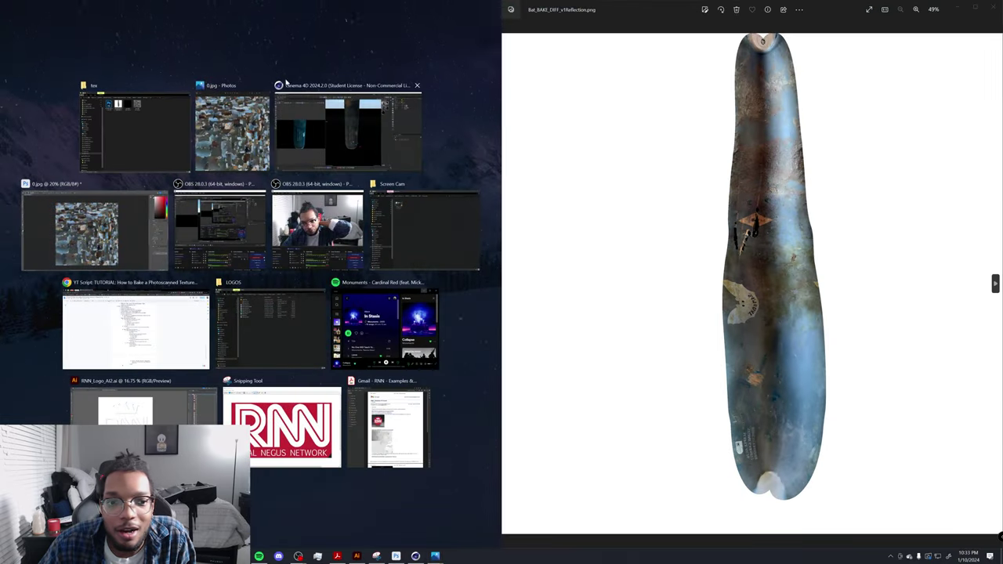
key("Escape")
left_click_drag(379, 126, 333, 134)
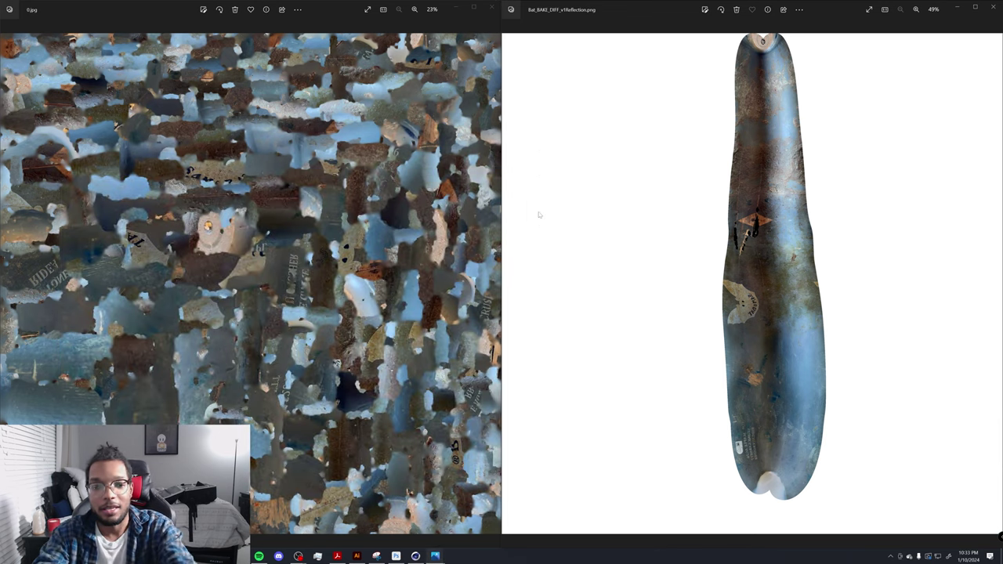
Step: Inspect the baked bat texture's logo, painted diamond and barrel lettering in detail against the fragmented raw texture
scroll(784, 282, "up", 5)
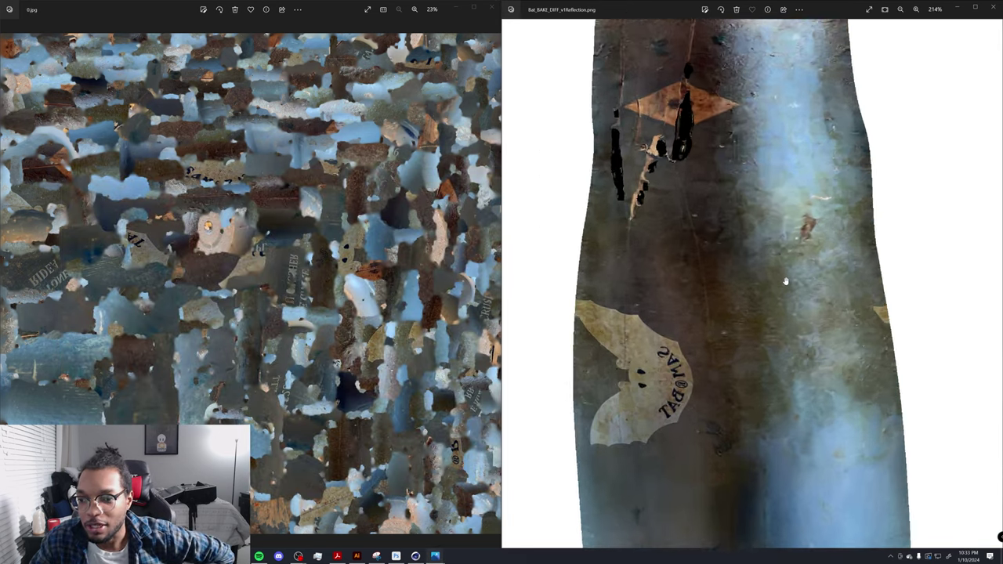
scroll(785, 281, "down", 4)
scroll(785, 281, "down", 1)
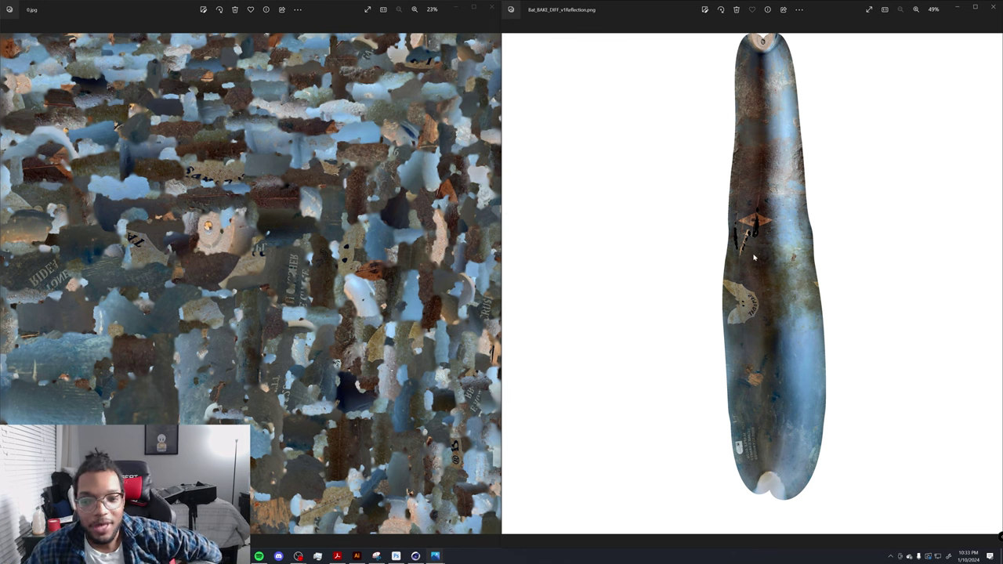
scroll(753, 257, "up", 5)
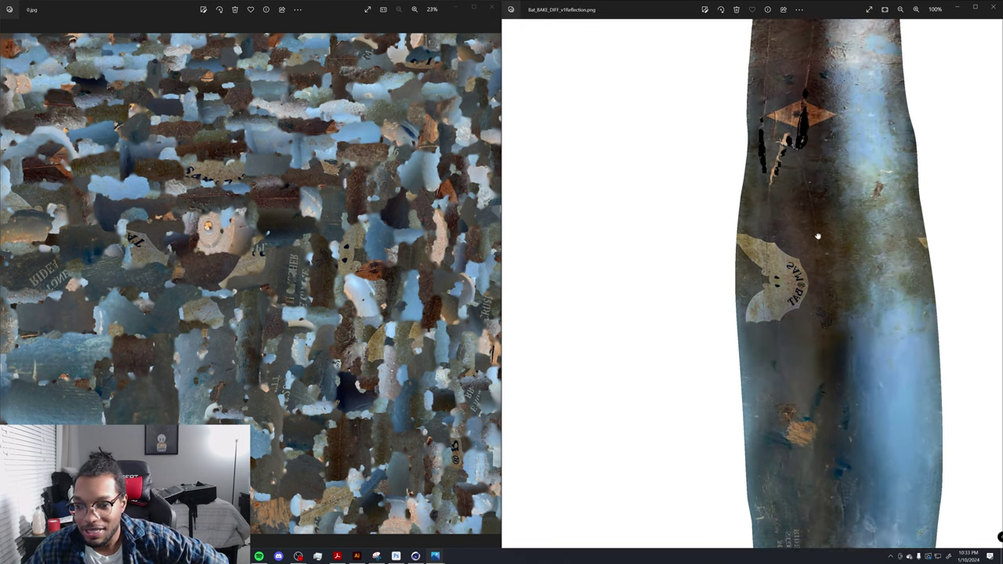
scroll(808, 313, "up", 2)
scroll(749, 284, "down", 3)
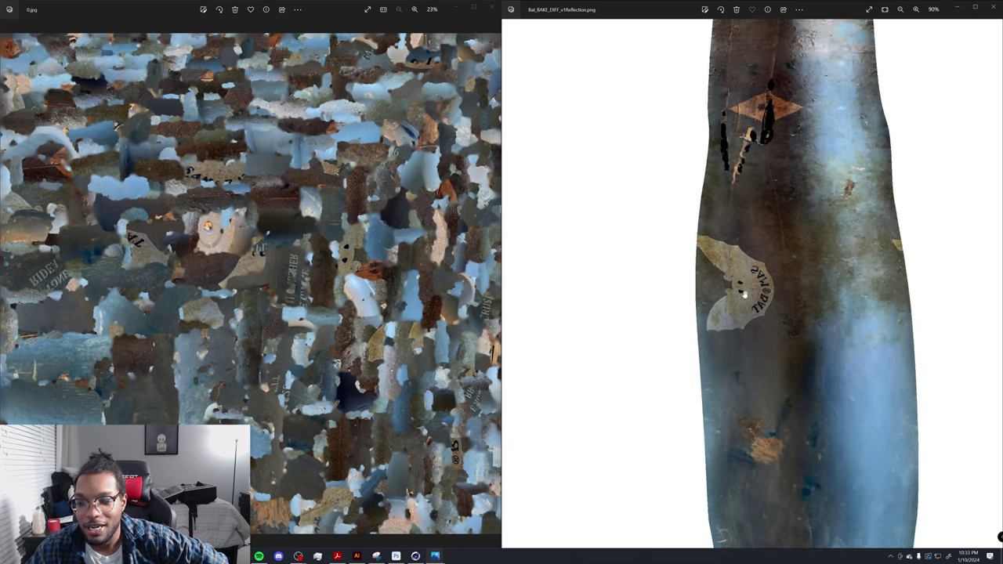
scroll(736, 255, "up", 2)
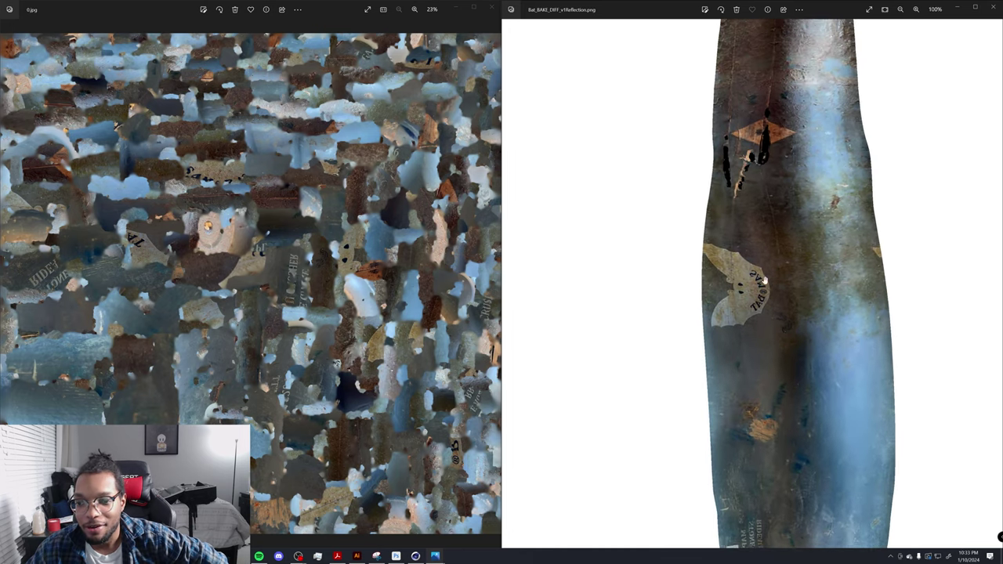
left_click_drag(743, 155, 704, 248)
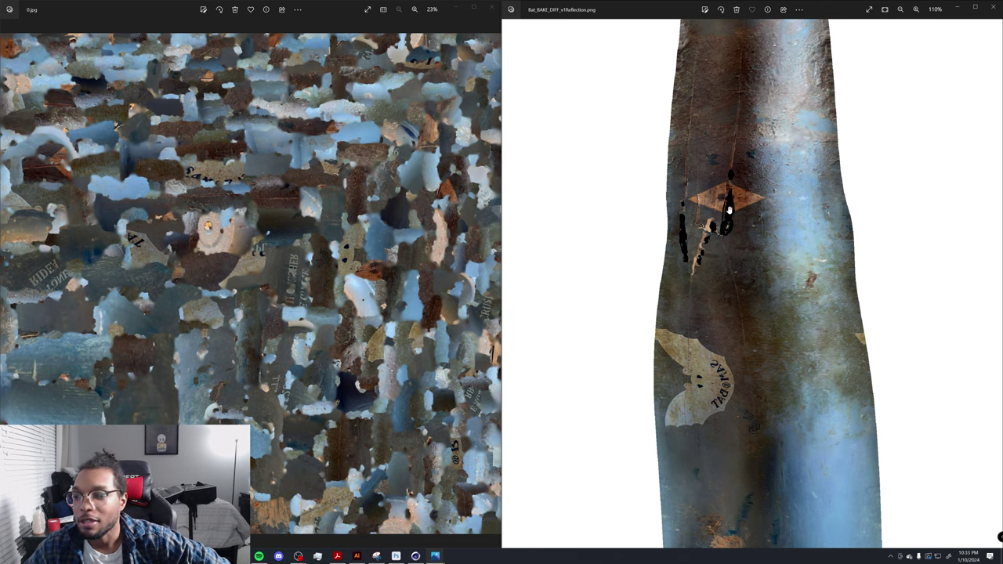
scroll(727, 225, "down", 5)
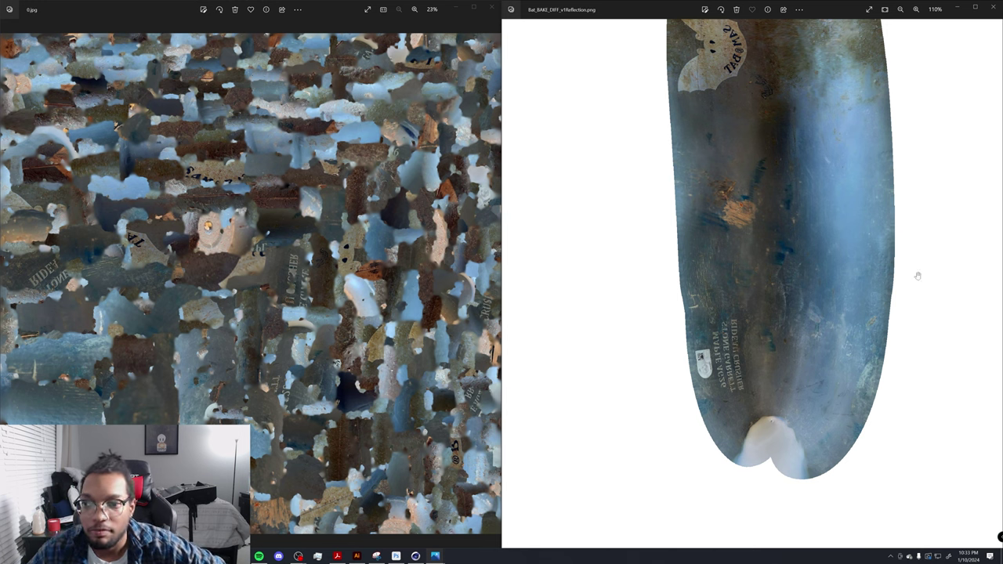
Step: Close both texture images and switch back to Cinema 4D
left_click(993, 7)
left_click(489, 8)
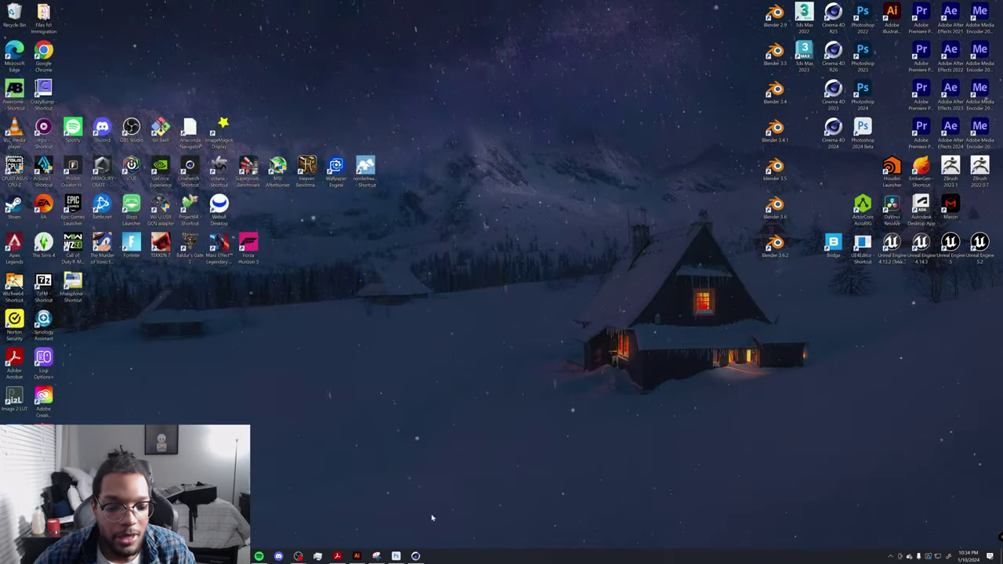
left_click(415, 556)
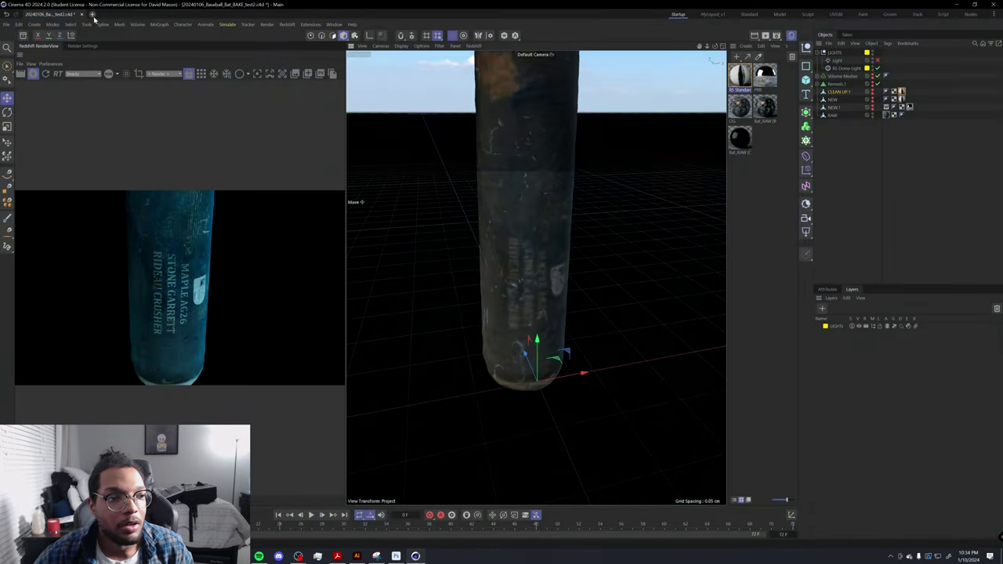
Step: Create a new empty project and close the existing baseball bat test project
left_click(92, 15)
left_click(78, 15)
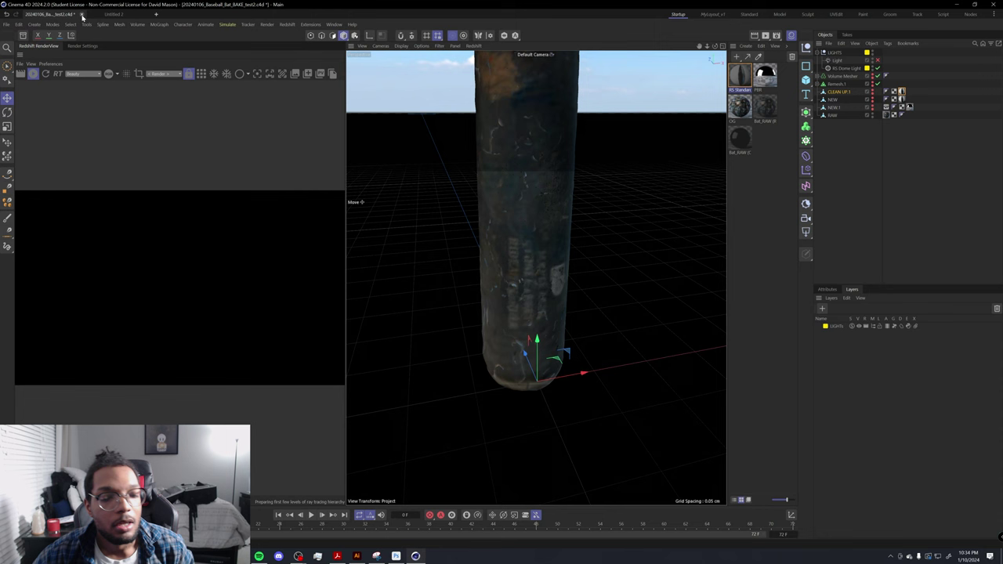
left_click(82, 15)
left_click(524, 310)
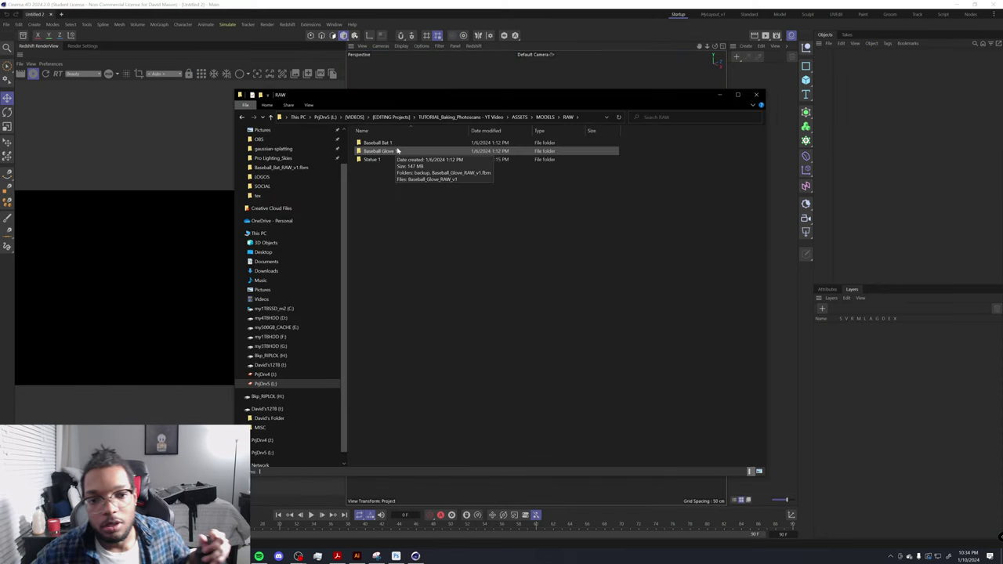
Step: Bring the raw bat model from the Baseball Bat 1 folder into the new project
double_click(390, 143)
left_click(405, 160)
left_click_drag(405, 160, 465, 74)
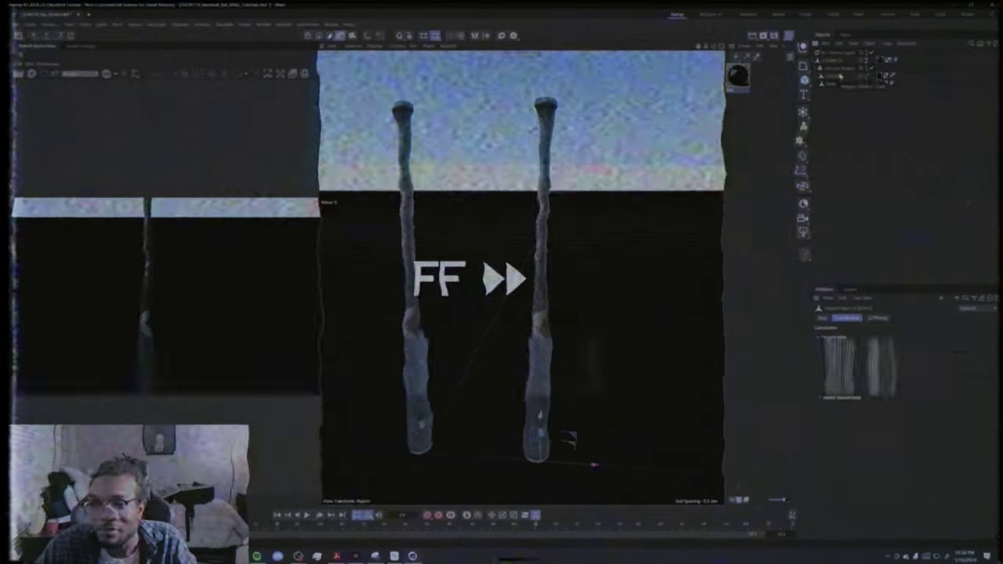
Step: Move the bat copy onto the object above it in the hierarchy and enter 0.05 in that object's settings
left_click_drag(840, 76, 840, 68)
left_click(840, 68)
left_click(864, 345)
type("0.05")
key("Return")
scroll(480, 238, "down", 3)
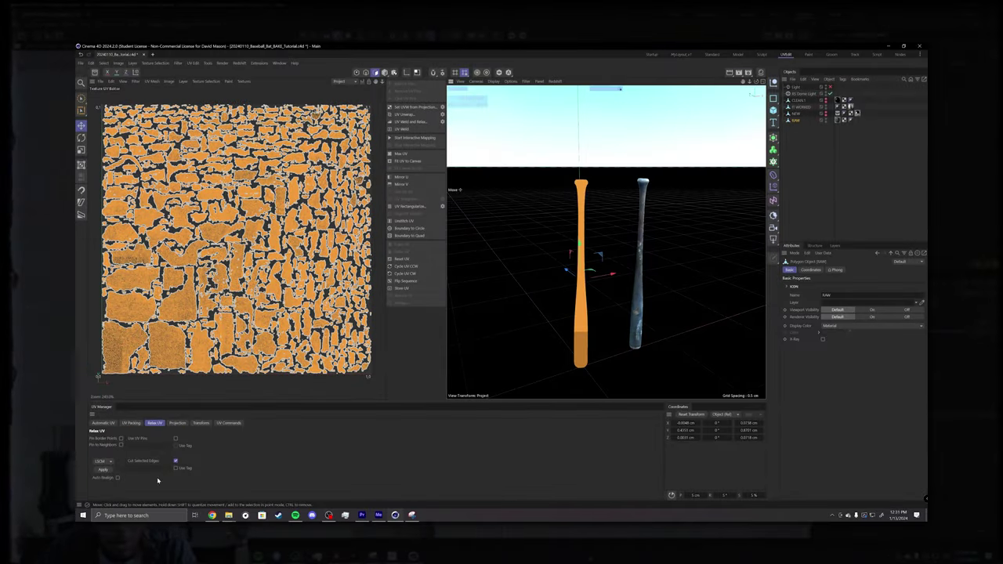
Step: Show the UV projection types for the RAW bat, including Sphere and Box
left_click(177, 423)
left_click(100, 438)
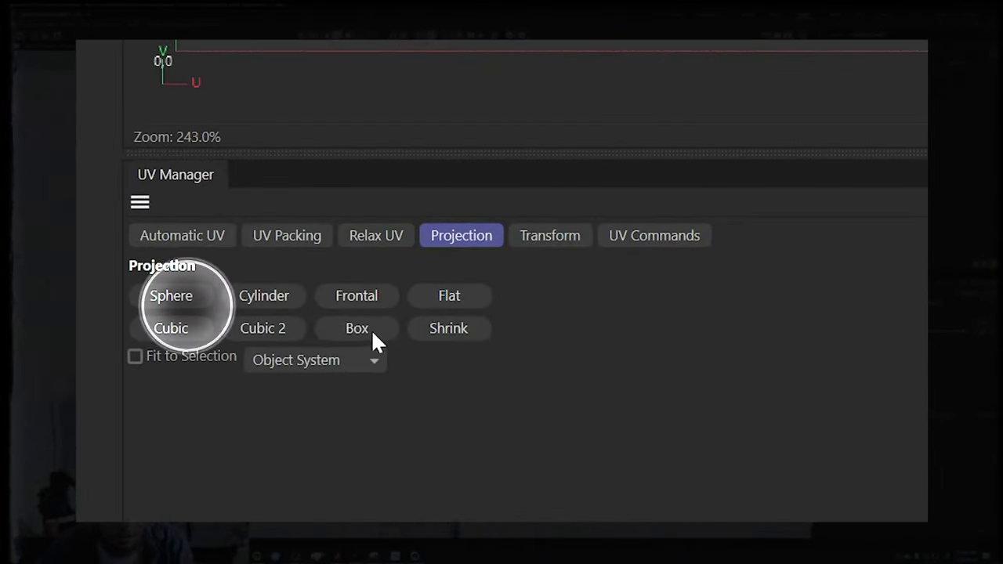
left_click(160, 446)
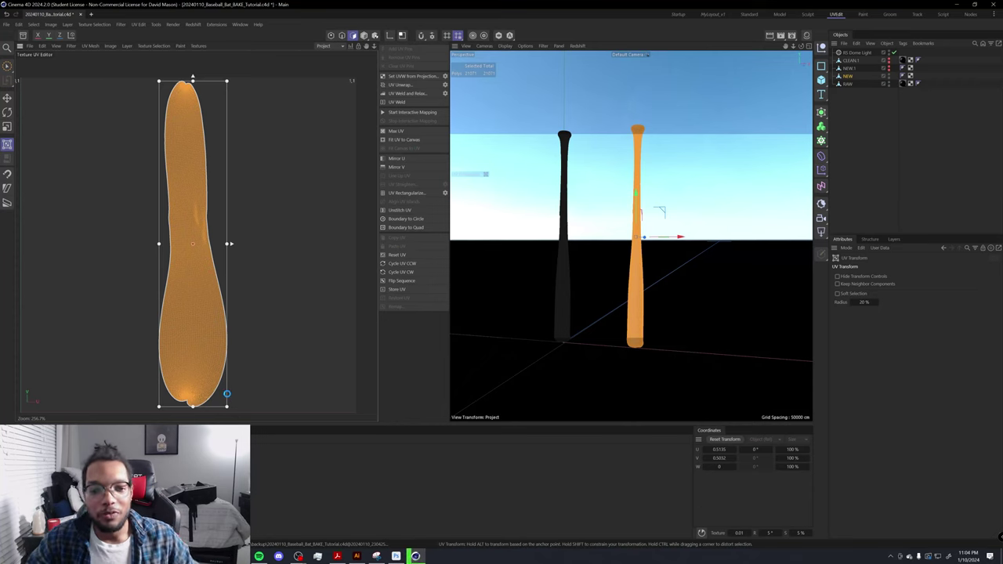
Step: Compare the RAW bat's UV layout with that of the NEW bat
left_click(845, 84)
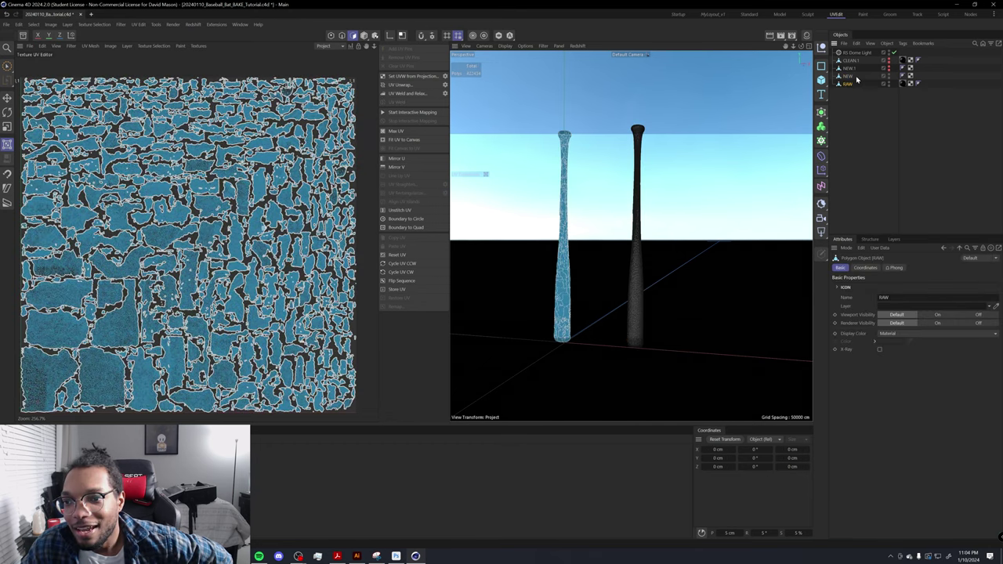
left_click(849, 76)
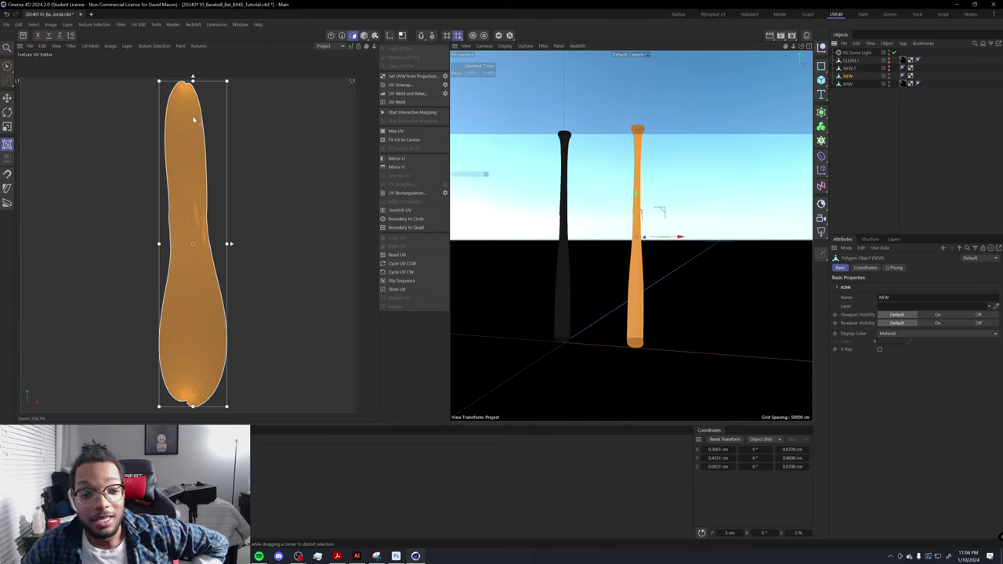
scroll(634, 167, "up", 3)
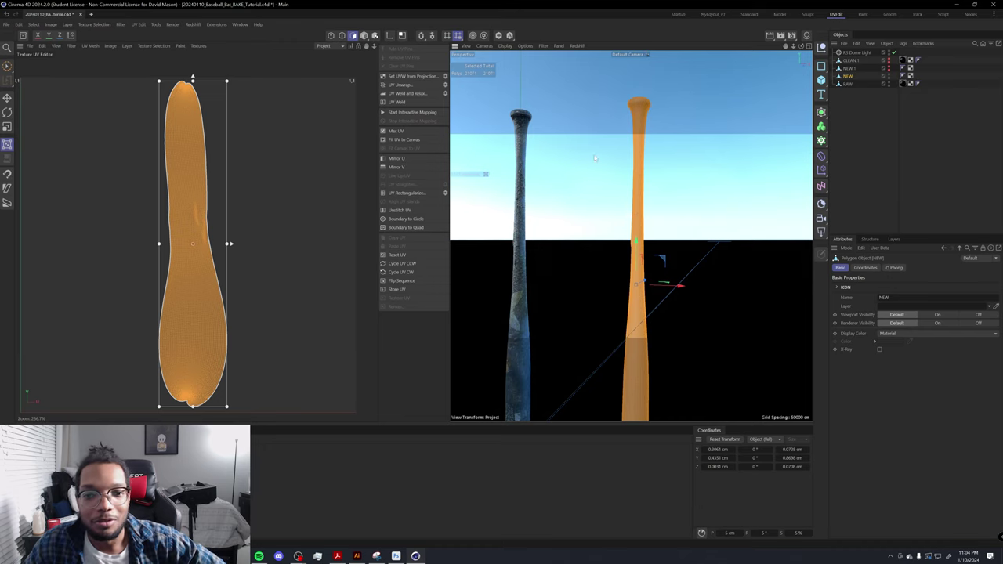
Step: Leave polygon editing for model mode and return to the Startup layout
left_click(364, 36)
scroll(583, 238, "down", 2)
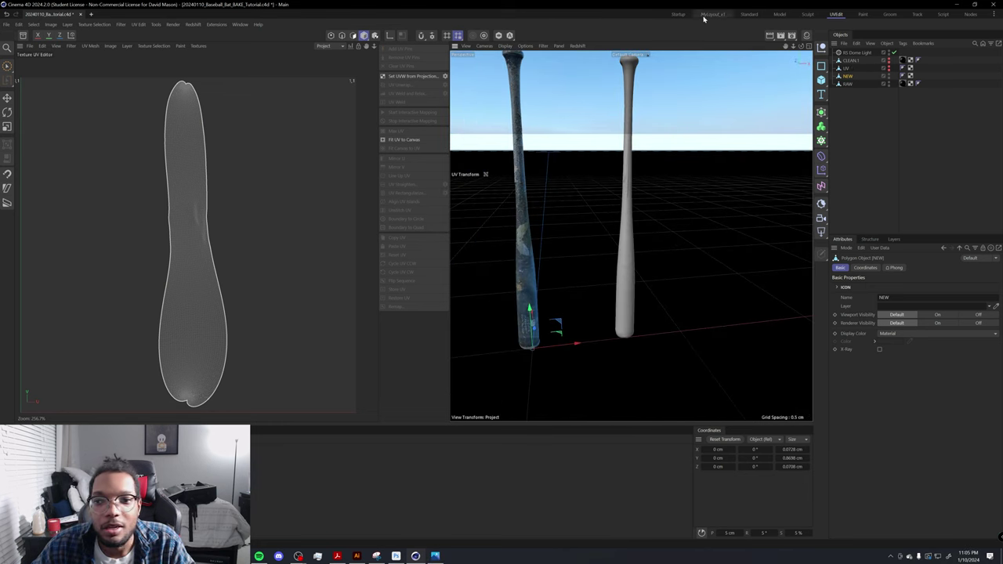
left_click(677, 15)
scroll(538, 182, "down", 2)
Step: Move the NEW bat about 0.3 cm along the X axis so that it overlaps the RAW bat
key("e")
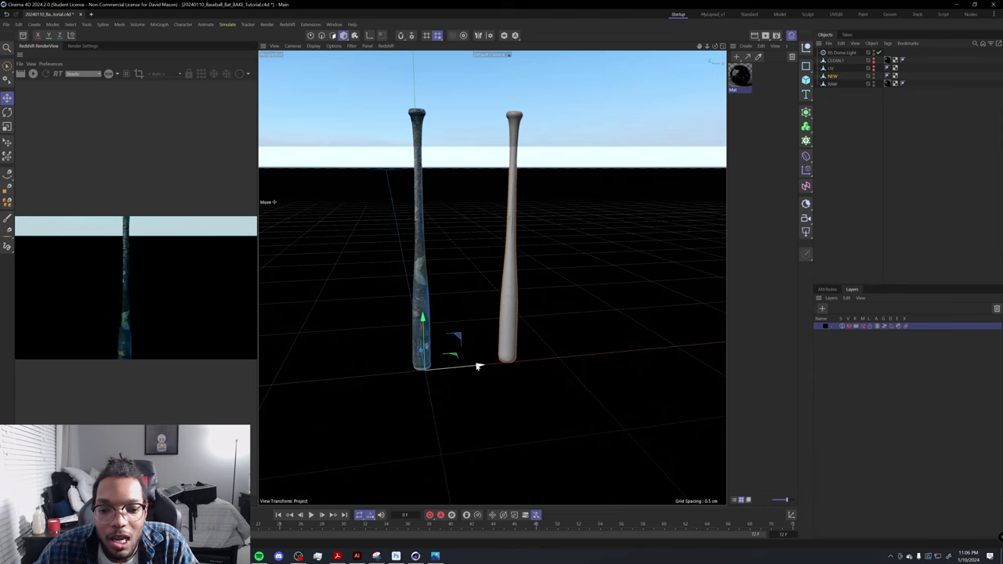
left_click_drag(478, 366, 392, 374)
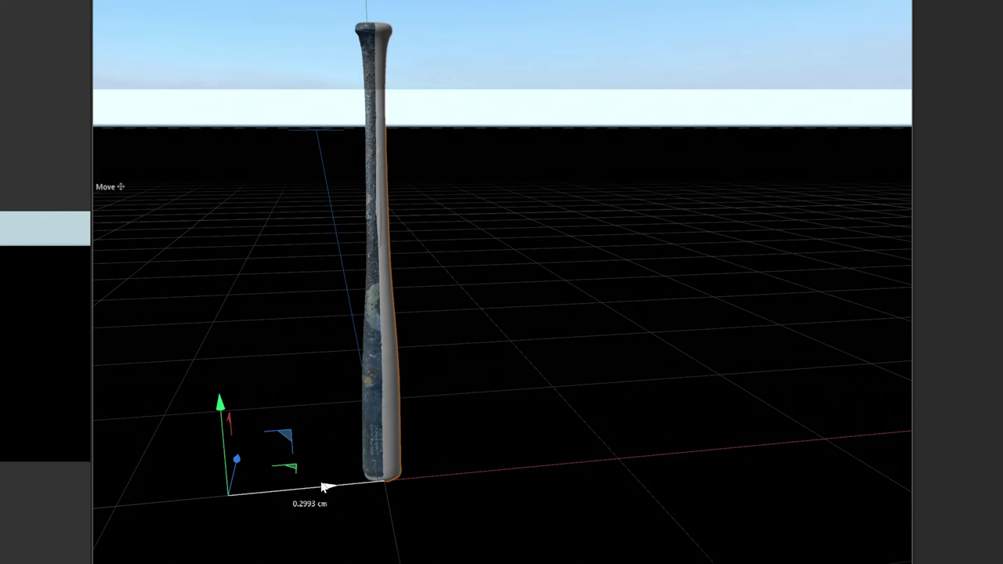
left_click_drag(326, 488, 319, 485)
left_click_drag(396, 435, 659, 411, "alt")
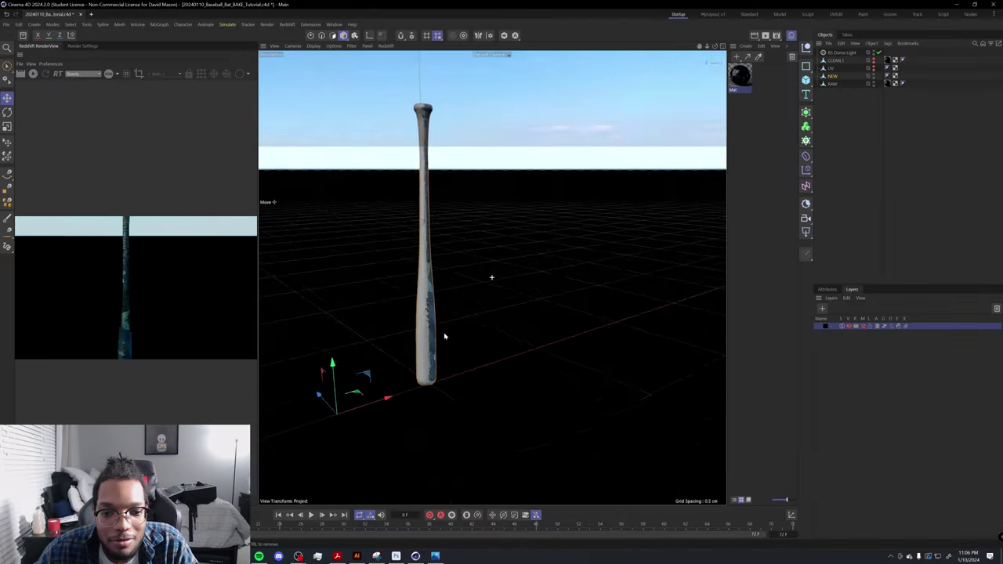
Step: Switch to polygon mode and select all polygons of the NEW bat
left_click_drag(583, 330, 383, 396, "alt")
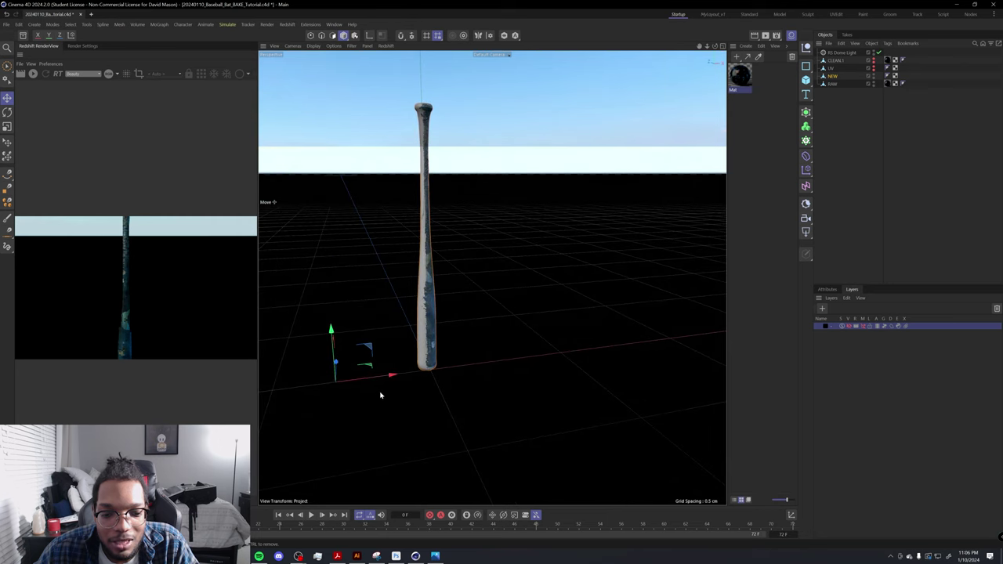
left_click_drag(451, 310, 445, 303, "alt")
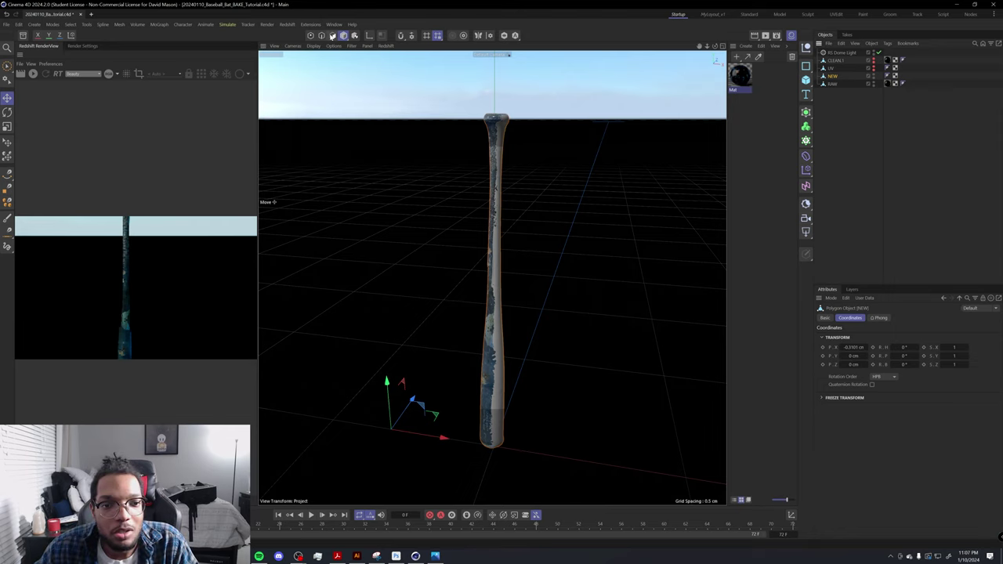
left_click(332, 36)
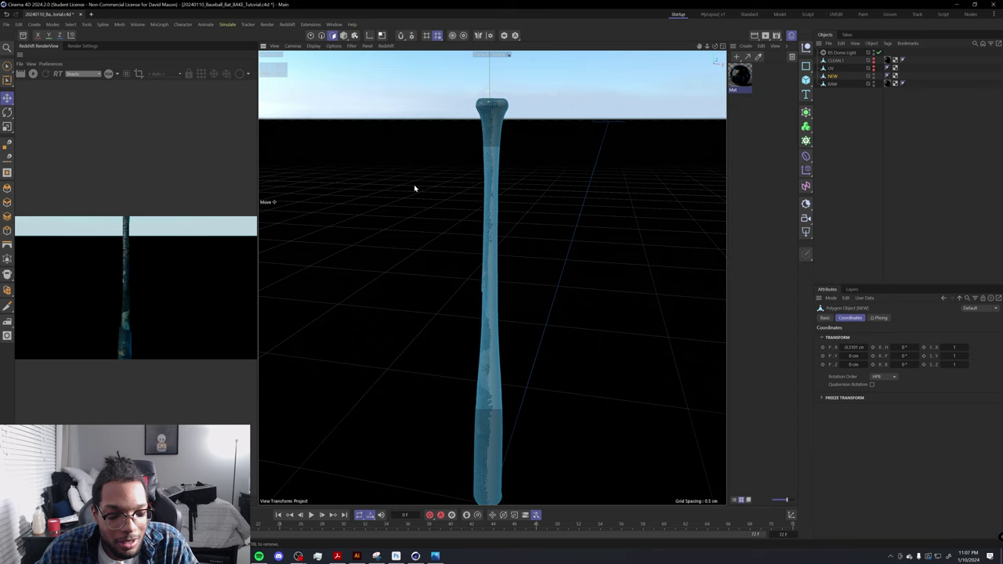
key("ctrl+a")
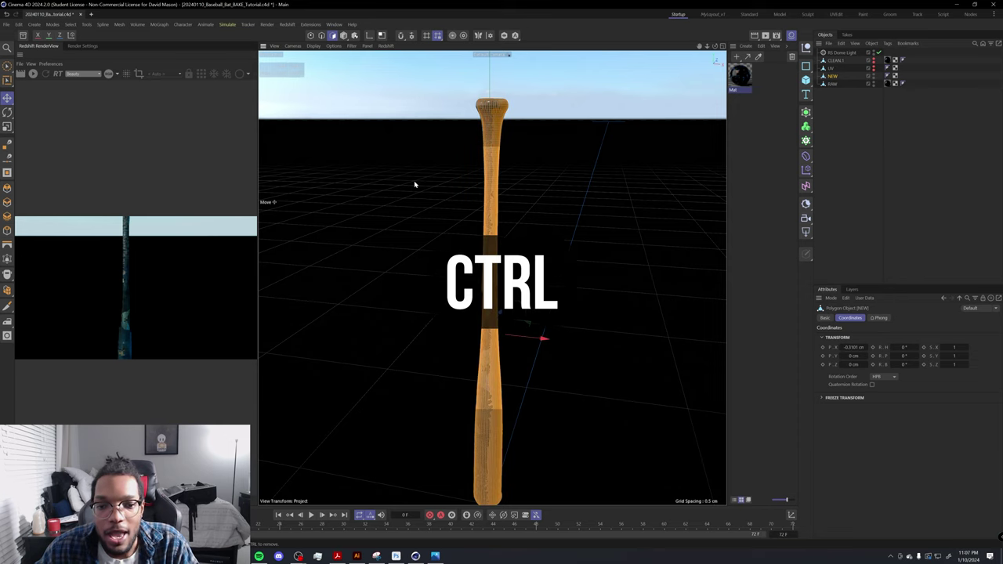
scroll(473, 211, "down", 2)
mouse_move(472, 211)
left_mouse_down("alt")
mouse_move(520, 219)
mouse_move(491, 211)
left_mouse_up("alt")
scroll(492, 211, "up", 2)
scroll(491, 211, "up", 3)
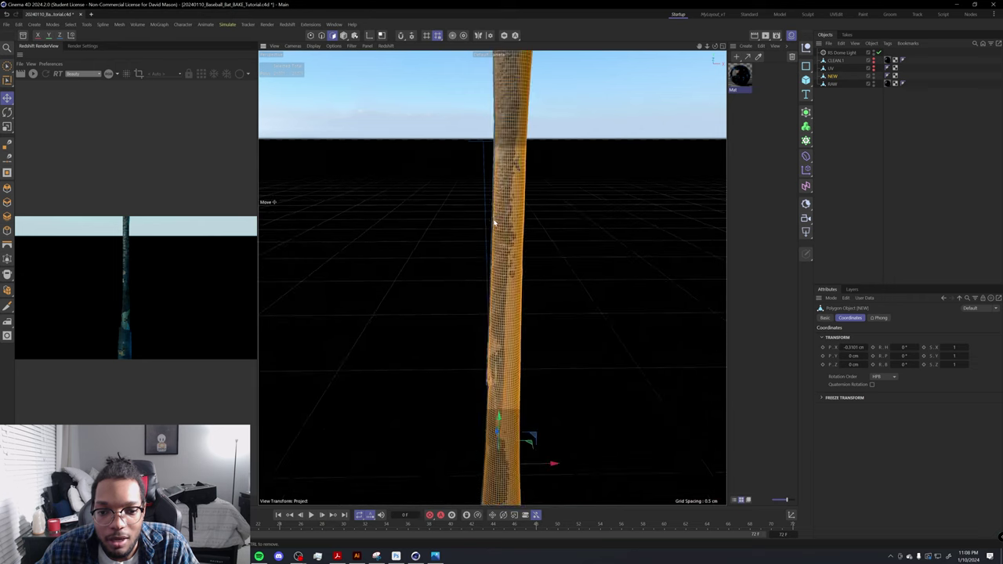
scroll(497, 219, "down", 5)
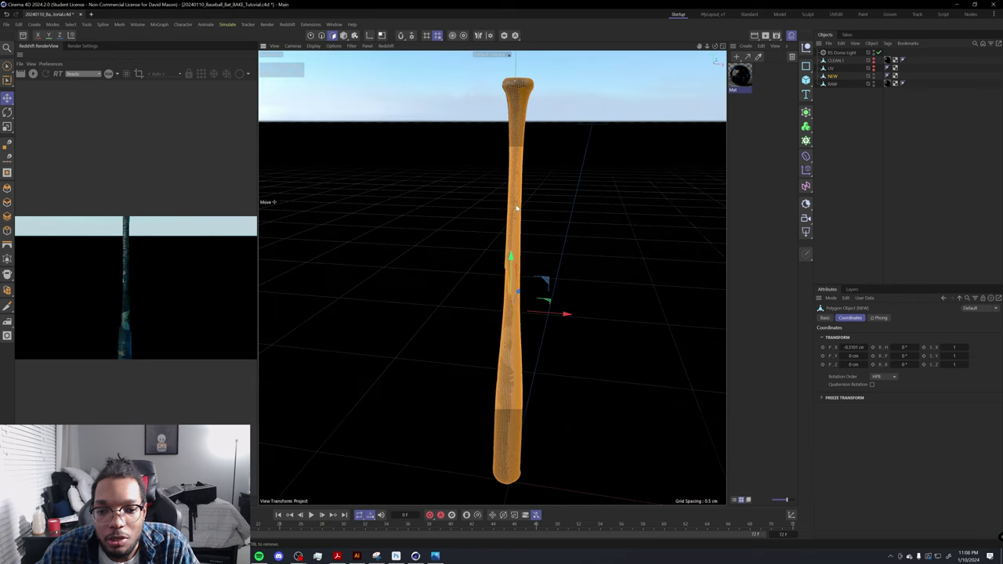
Step: Push the NEW bat's selected polygons outward along their normals by about 0.0067 cm with Normal Move
right_click(516, 207)
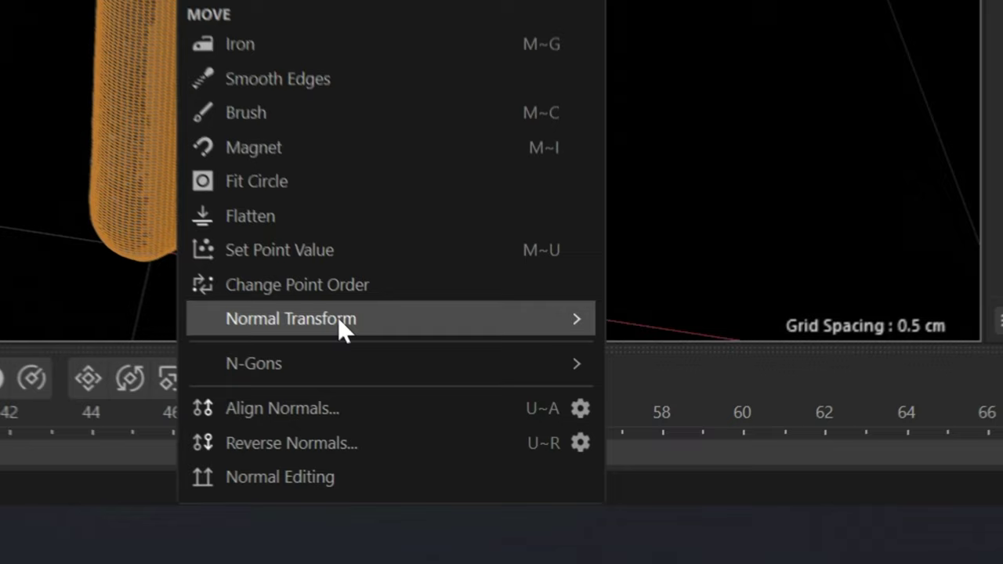
mouse_move(338, 319)
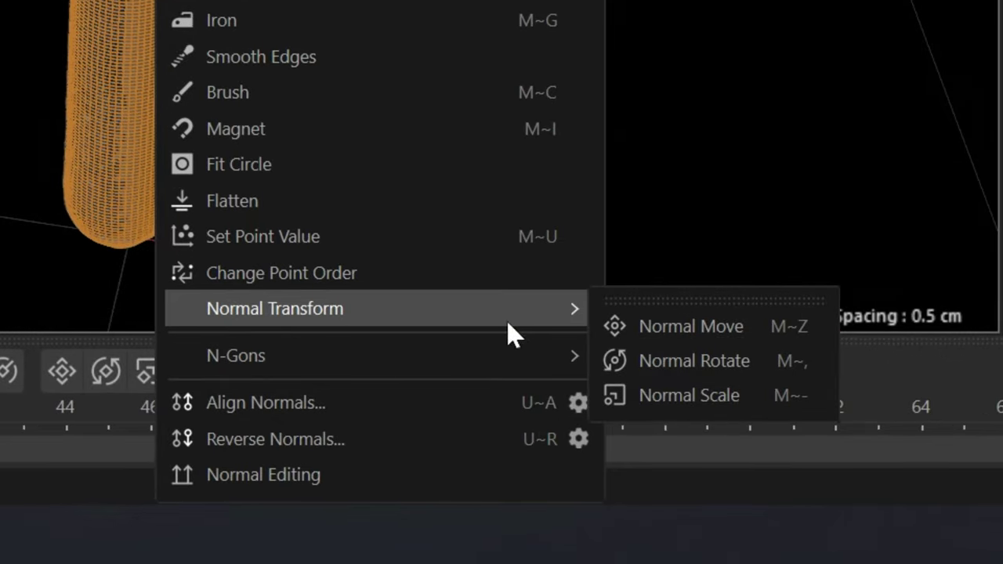
left_click(673, 329)
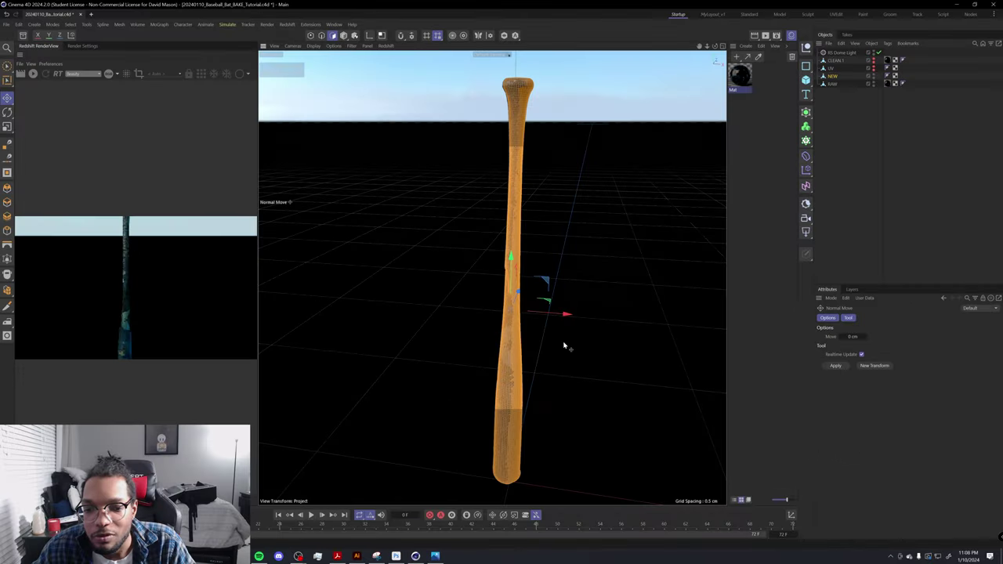
scroll(522, 320, "up", 5)
scroll(522, 320, "up", 4)
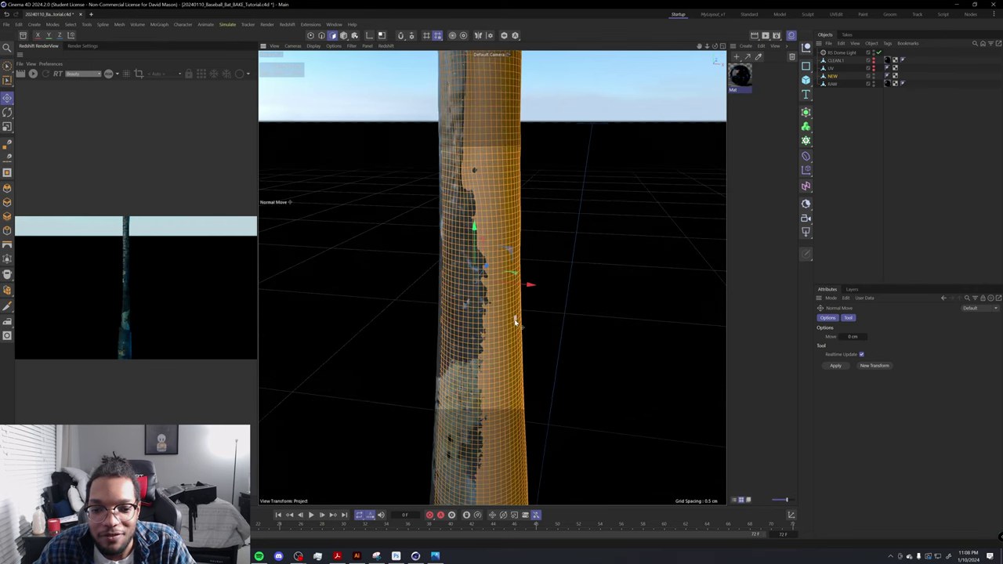
left_click_drag(514, 321, 540, 321)
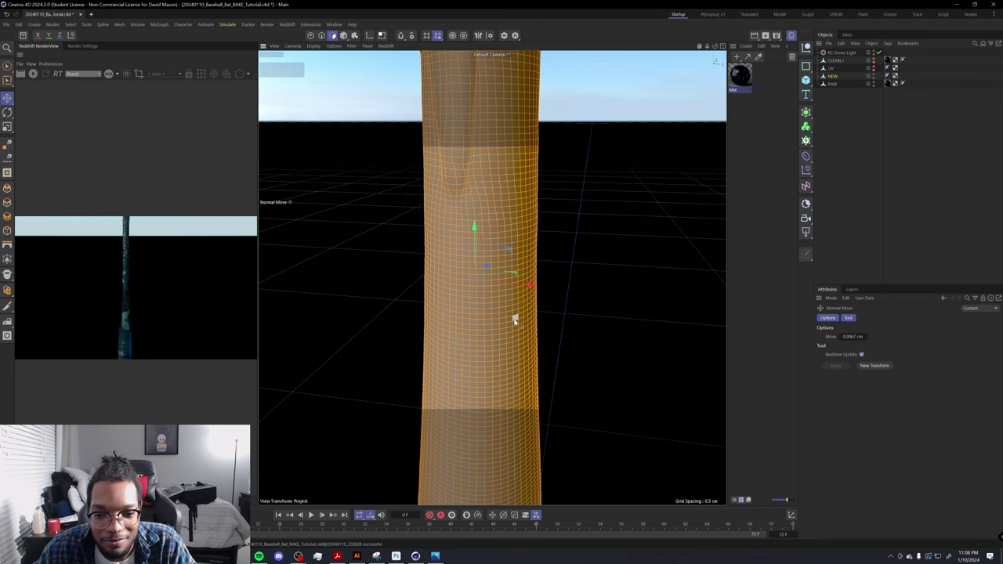
Step: Expand the NEW bat a further 0.0017 cm or so with Normal Move to cover the RAW surface around the barrel
scroll(512, 324, "down", 6)
left_click_drag(512, 354, 504, 360, "alt")
middle_click_drag(504, 361, 520, 210, "alt")
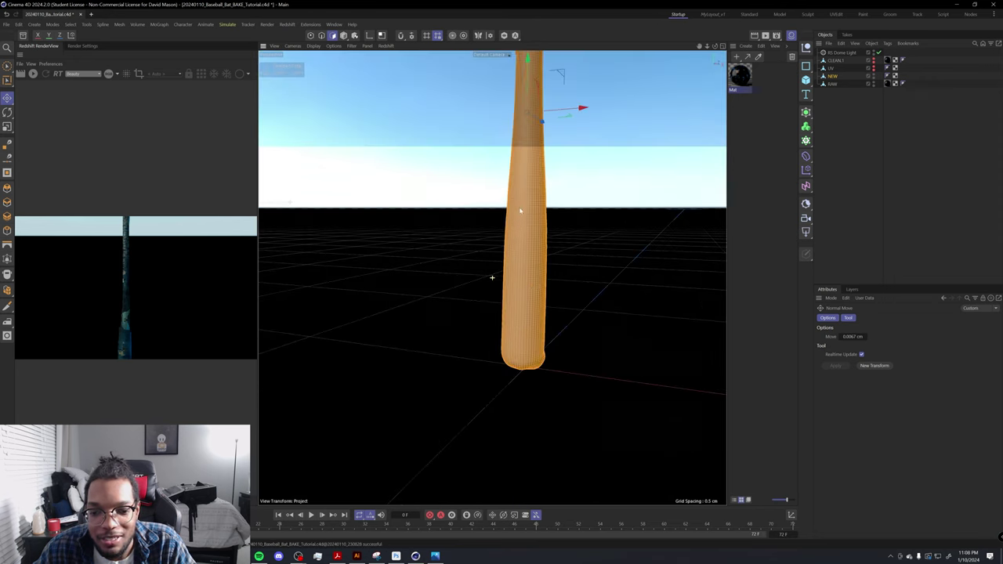
left_click_drag(519, 210, 569, 332, "alt")
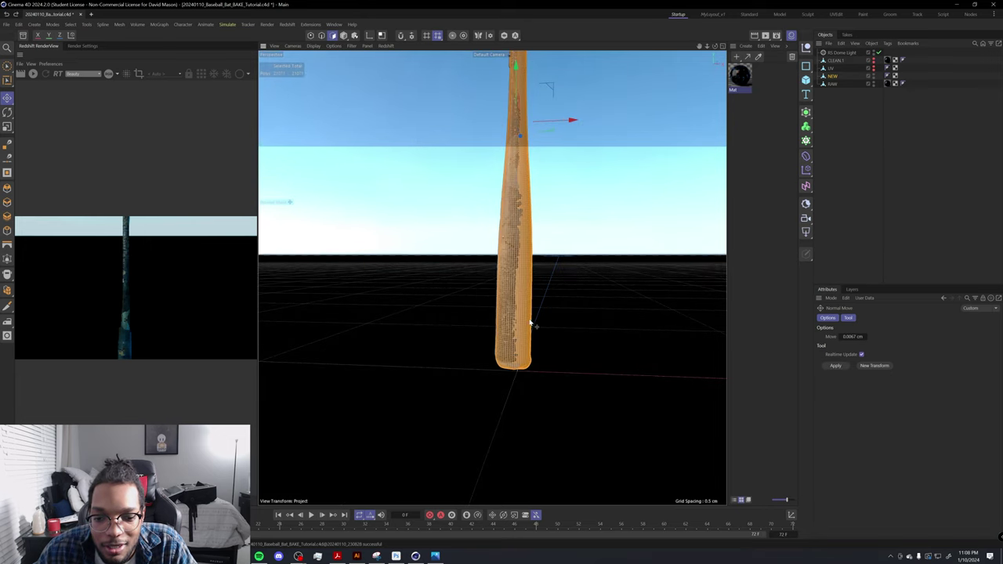
scroll(531, 322, "up", 5)
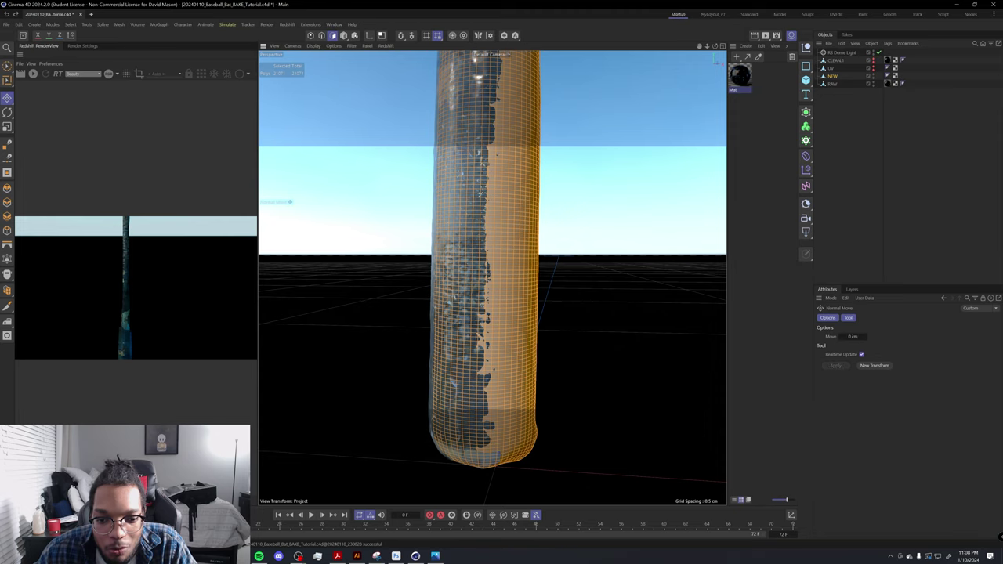
left_click_drag(494, 369, 509, 369)
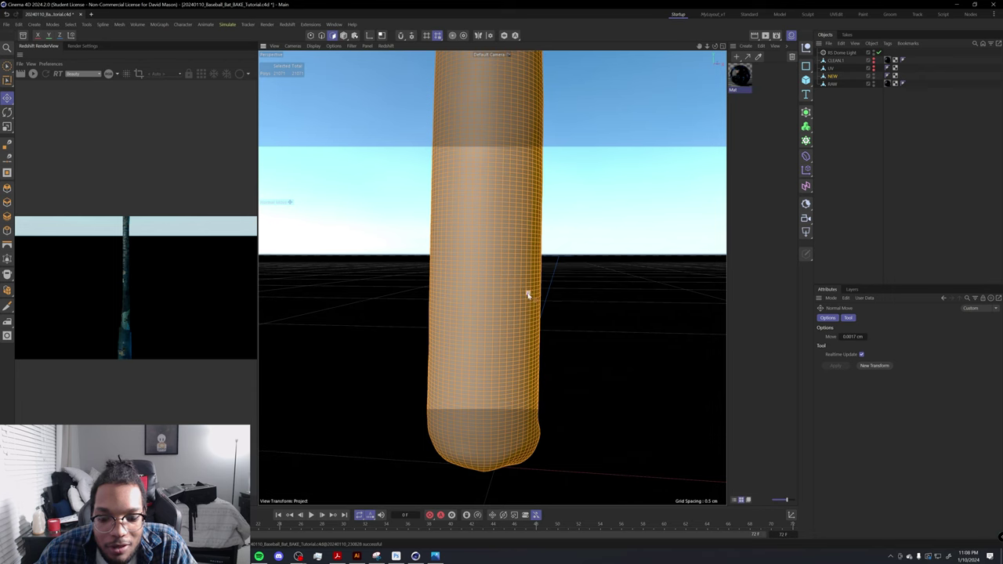
Step: Apply another Normal Move of about 0.0017 cm to cover the RAW spots still poking through the NEW bat
scroll(528, 294, "down", 5)
middle_click_drag(539, 263, 538, 439, "alt")
left_click_drag(535, 260, 506, 235, "alt")
scroll(482, 283, "up", 6)
scroll(496, 244, "up", 5)
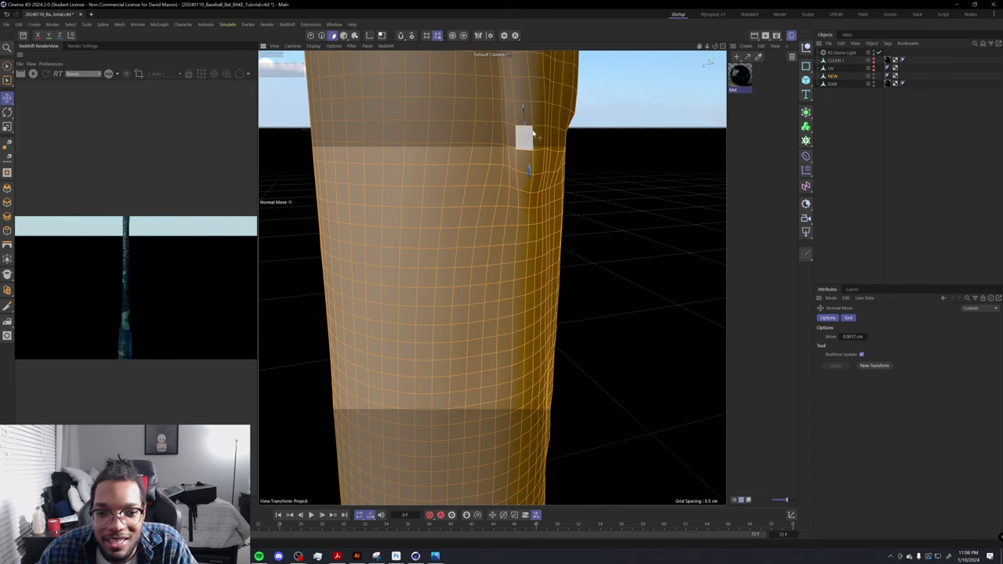
left_click(866, 337)
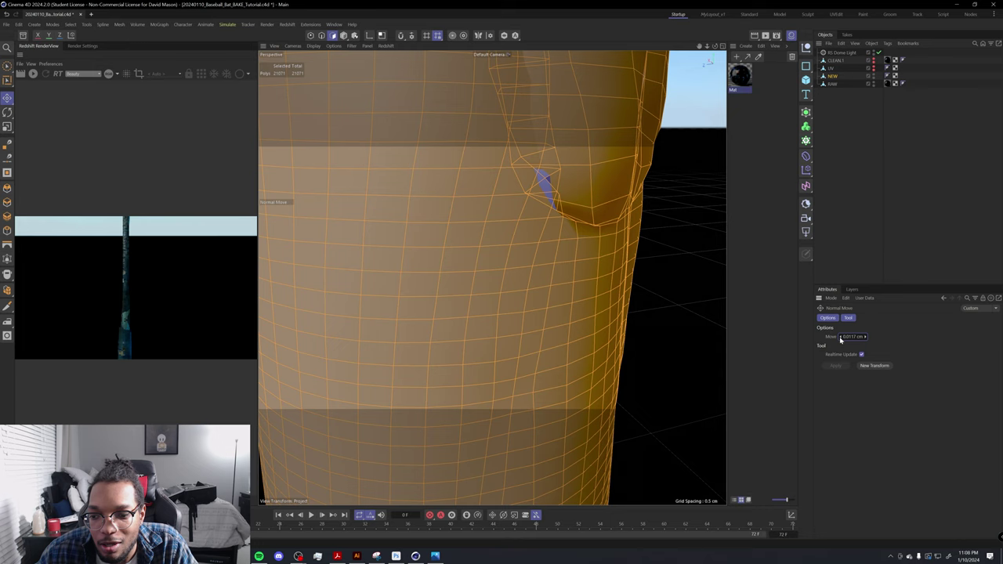
left_click(840, 337)
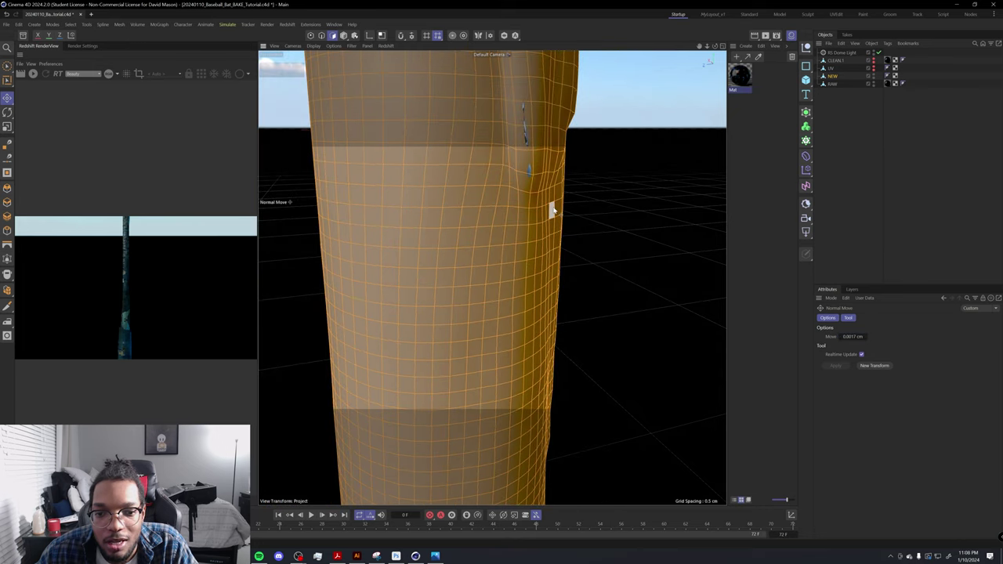
mouse_move(553, 209)
left_mouse_down()
mouse_move(595, 210)
mouse_move(553, 209)
left_mouse_up()
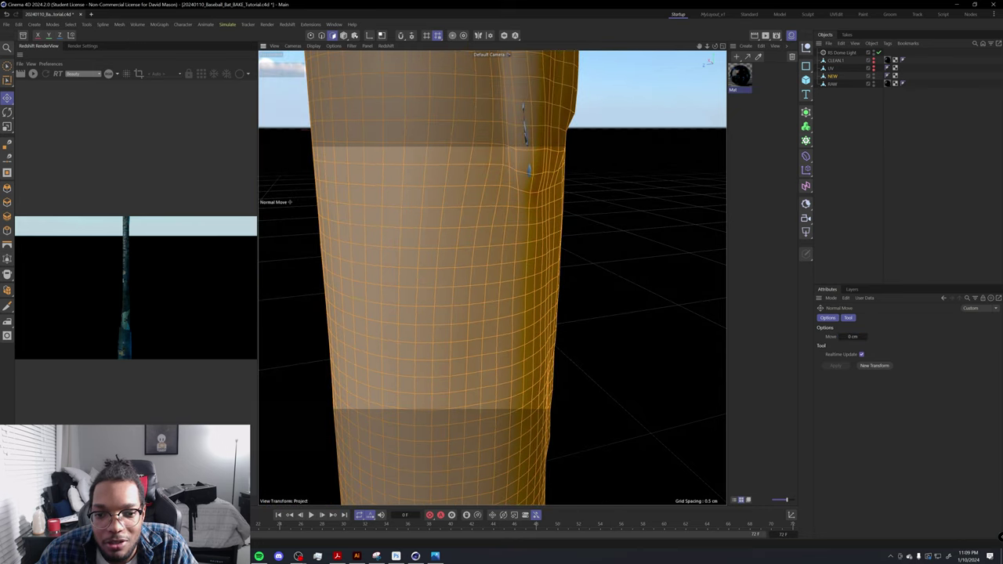
left_click_drag(529, 169, 548, 168)
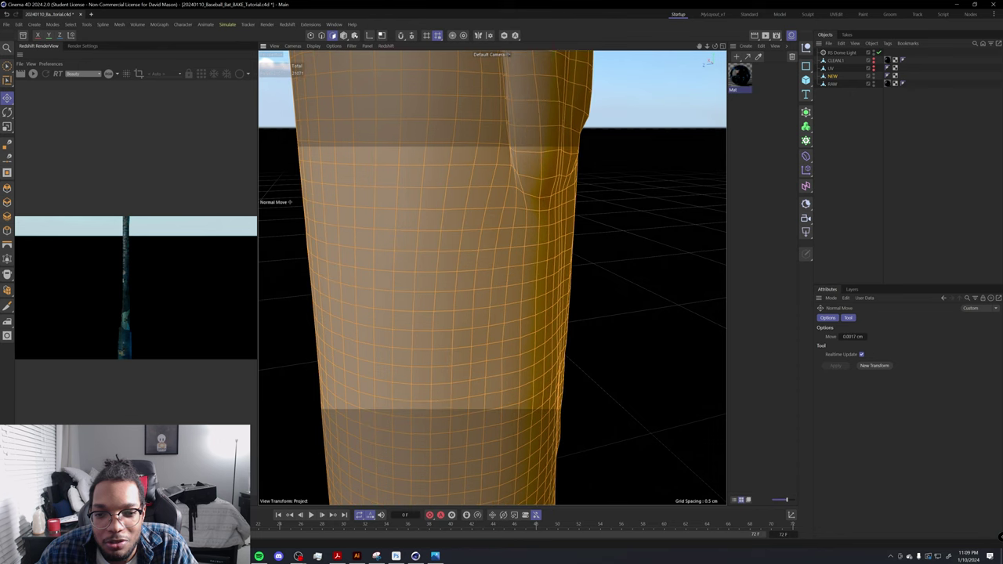
Step: Reverse the normals of all polygons on the NEW bat so that they face inward
scroll(550, 248, "down", 5)
left_click_drag(544, 264, 431, 229, "alt")
scroll(533, 277, "down", 6)
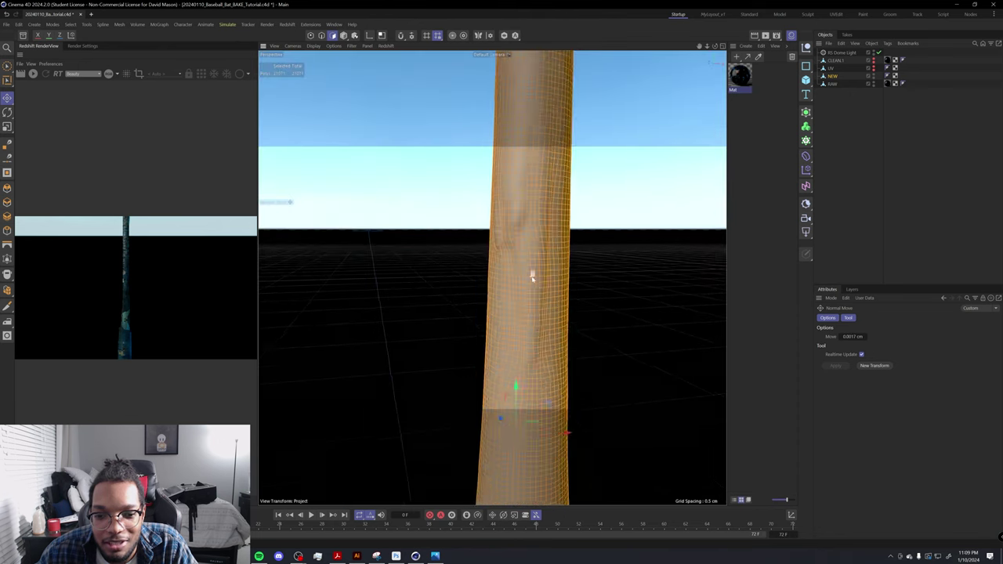
left_click_drag(562, 306, 513, 295, "alt")
middle_click_drag(512, 295, 553, 190, "alt")
left_click_drag(554, 327, 470, 327, "alt")
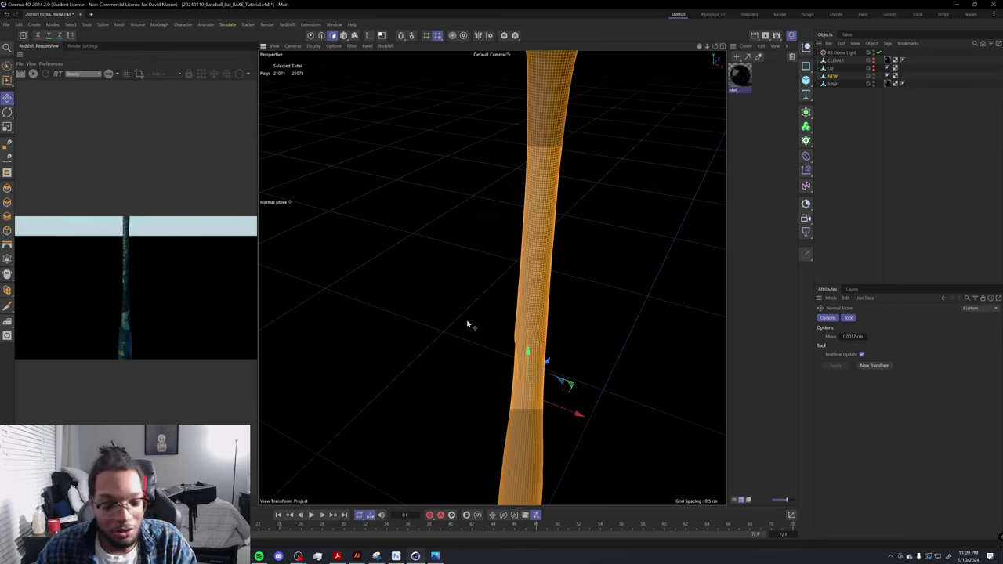
key("u")
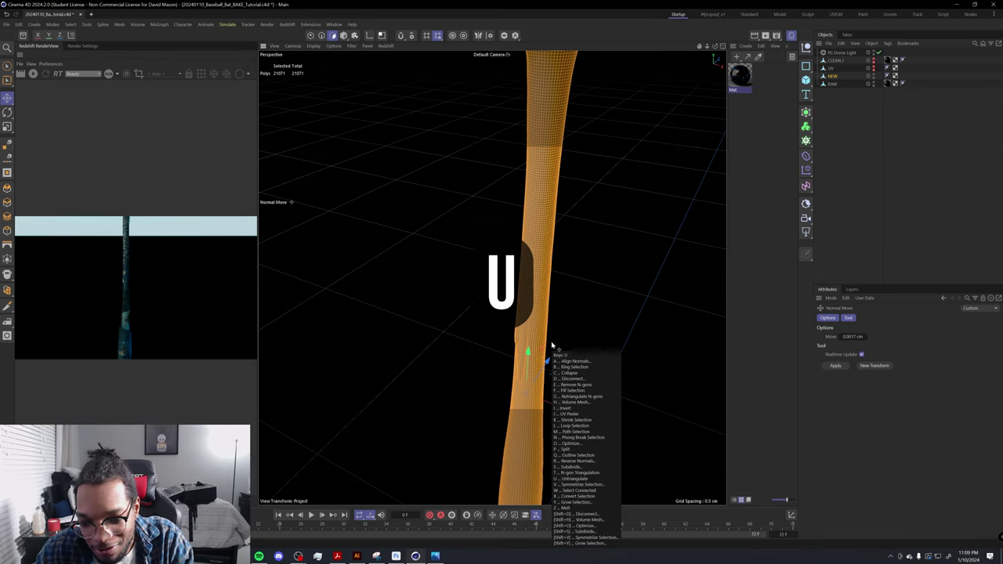
key("r")
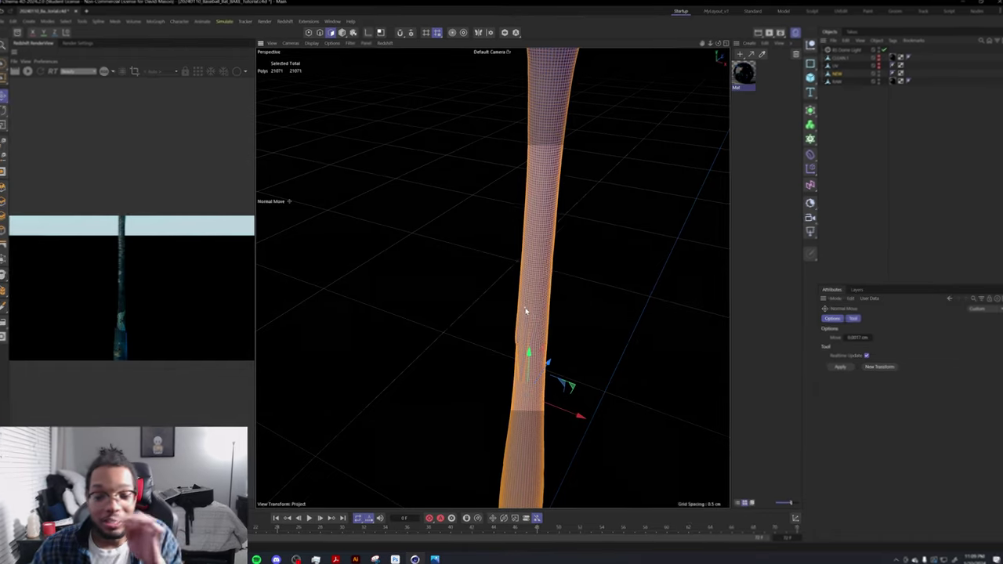
Step: Examine the inside of the NEW bat to see how its normals face the enclosed RAW bat
scroll(539, 318, "up", 8)
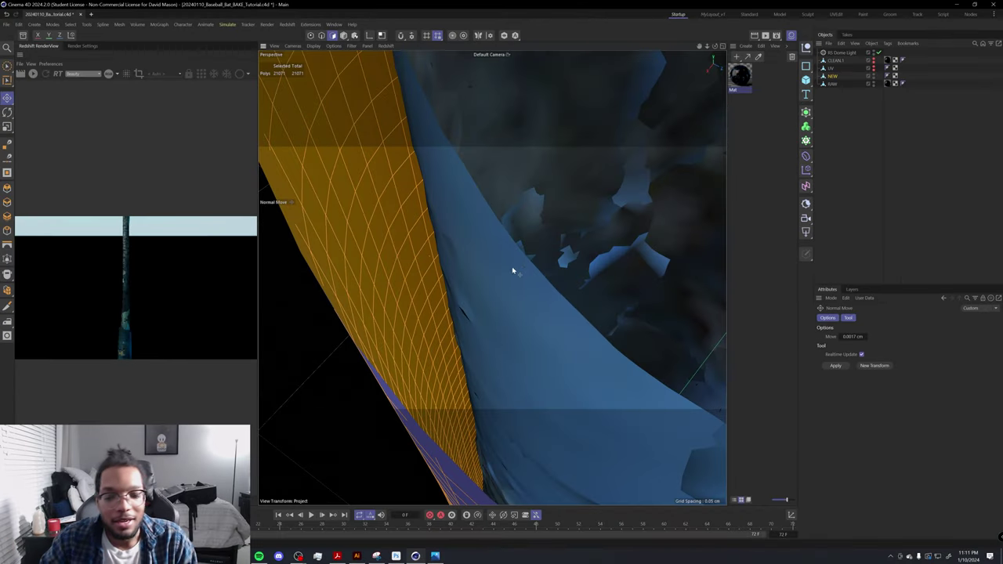
key("ctrl+shift+z")
key("ctrl+shift+y")
key("ctrl+shift+y")
key("ctrl+shift+y")
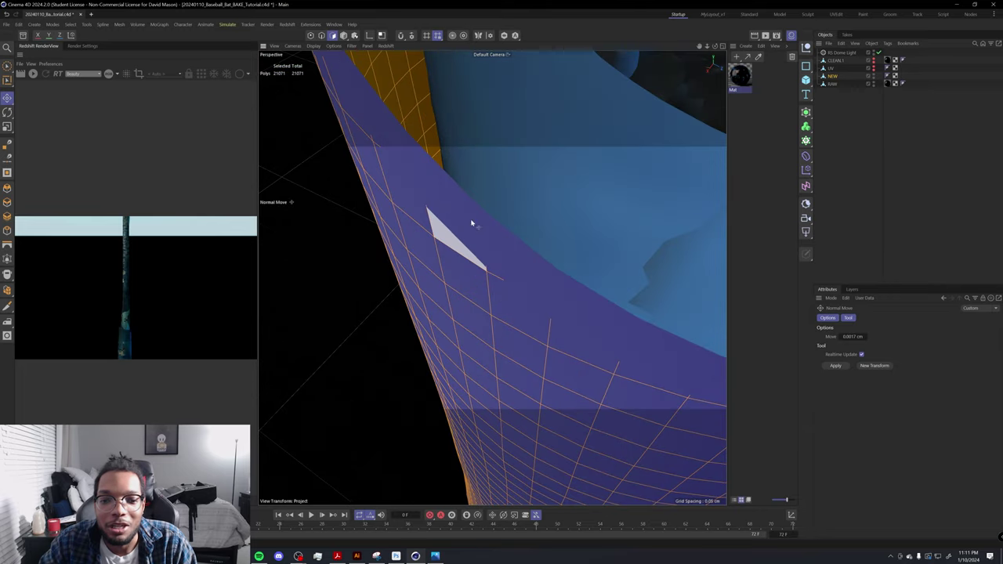
scroll(450, 209, "up", 3)
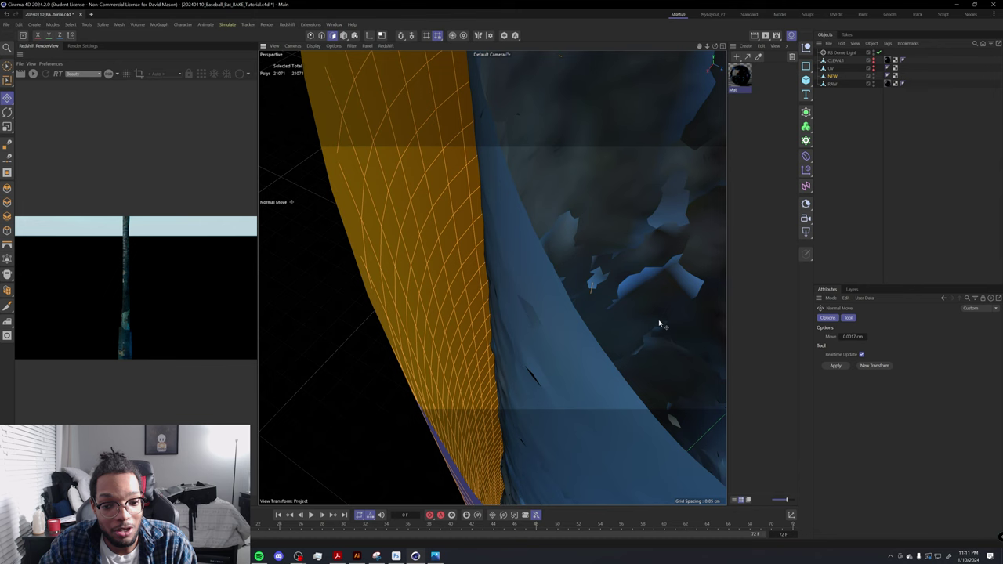
scroll(436, 261, "up", 1)
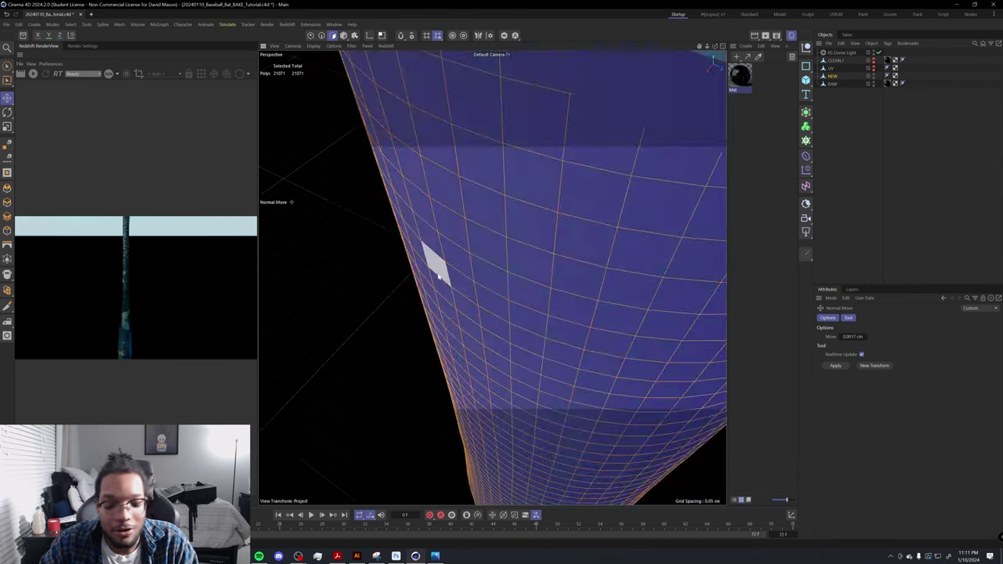
key("ctrl+shift+z")
Step: Return to model mode and set the renderer to Physical in the render settings
left_click(343, 35)
scroll(509, 220, "down", 5)
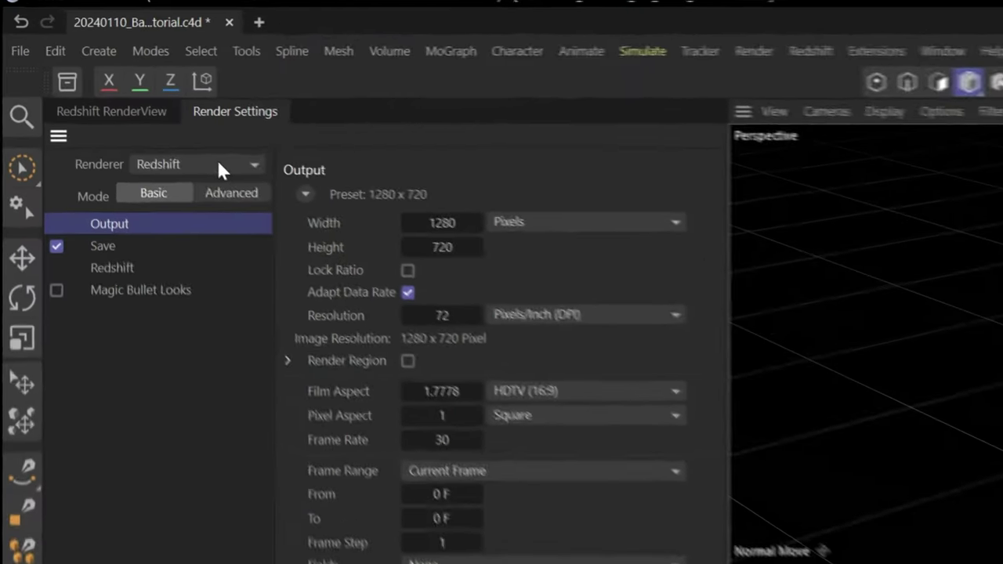
left_click(79, 66)
left_click(227, 251)
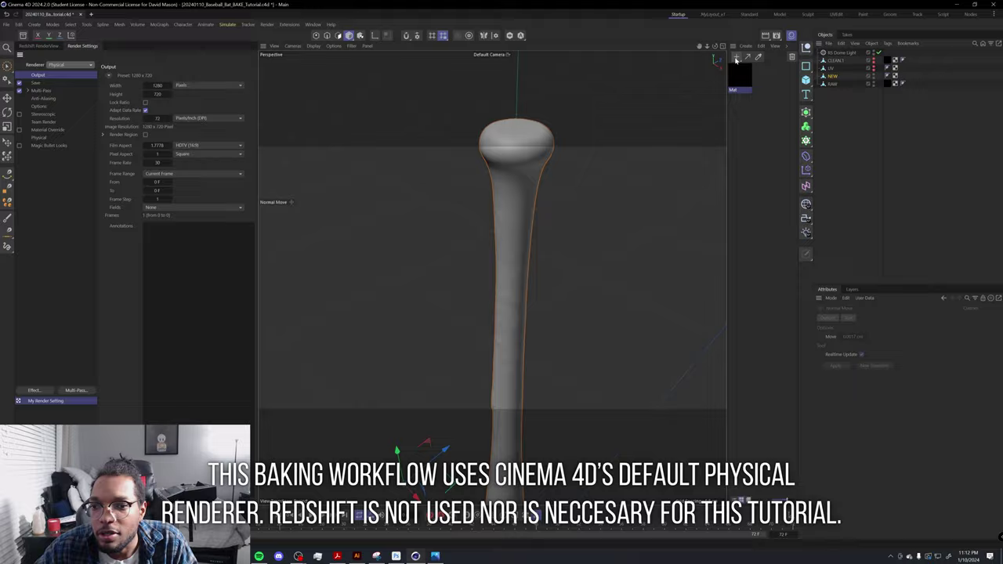
Step: Create a new PBR material and assign it to the NEW bat
left_click(796, 78)
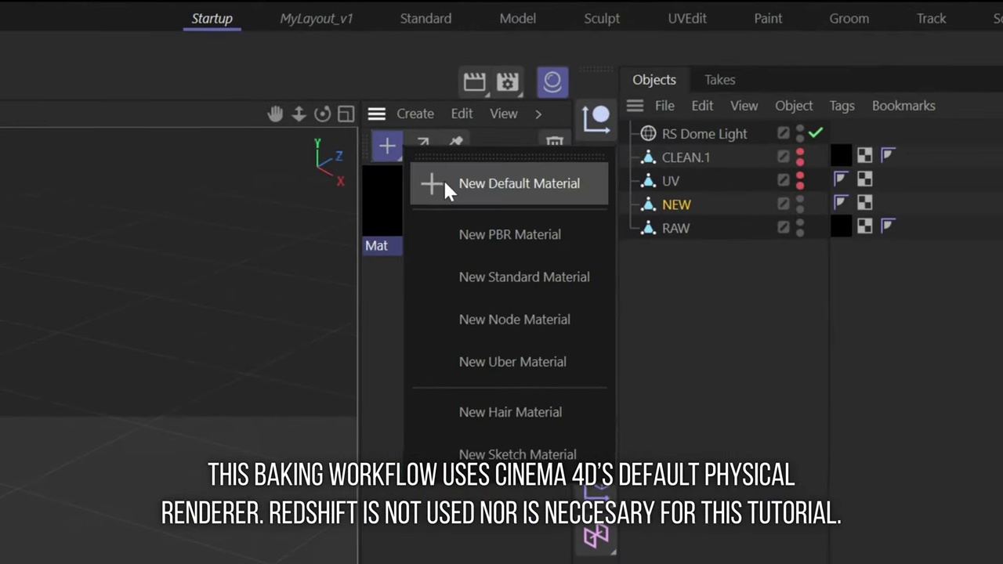
left_click(443, 232)
left_click(406, 191)
left_click(467, 208)
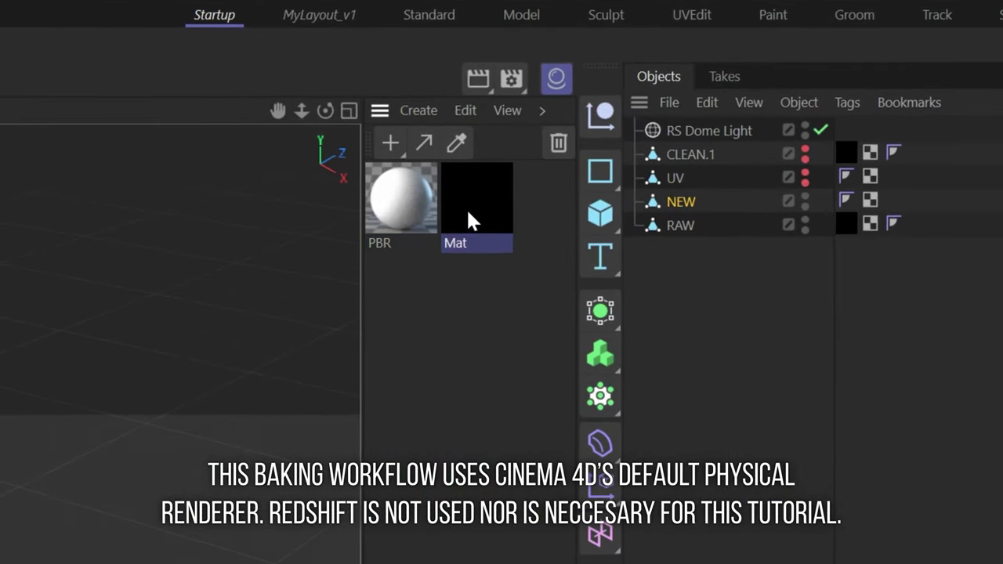
left_click(415, 193)
left_click_drag(415, 193, 670, 203)
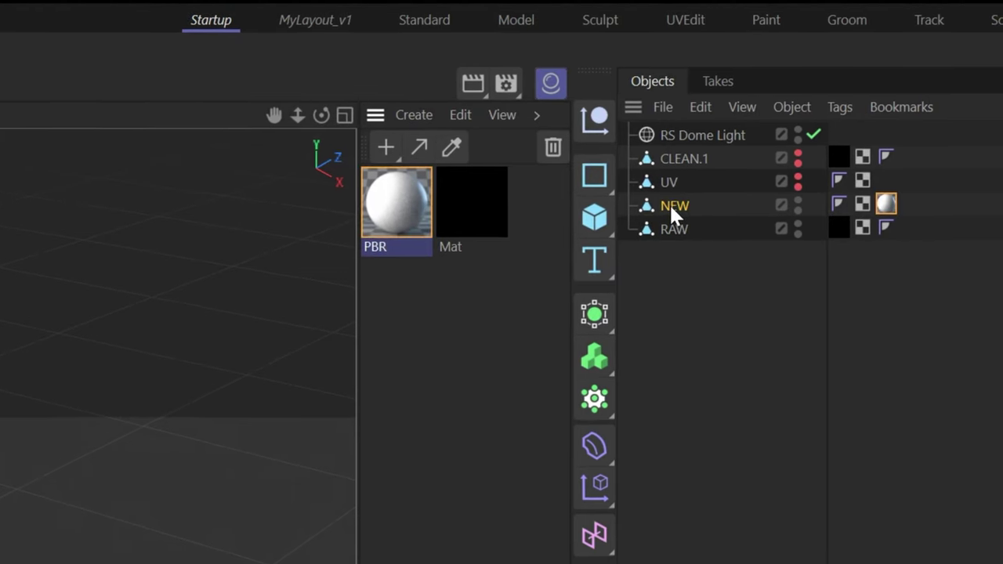
Step: Remove the Default Diffuse layer from the PBR material's reflectance and add a GGX layer in its place
double_click(407, 213)
left_click_drag(510, 193, 90, 145)
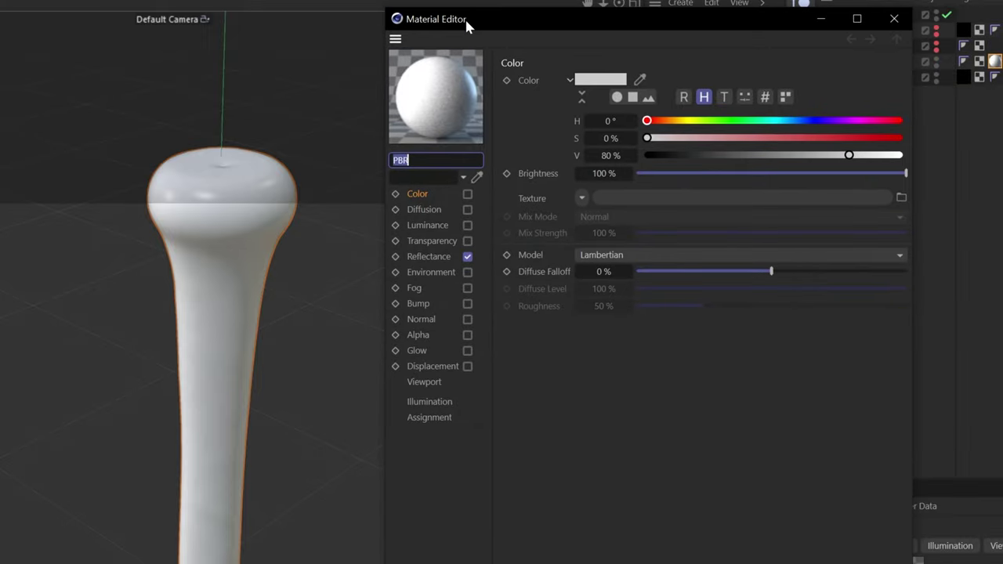
left_click(429, 225)
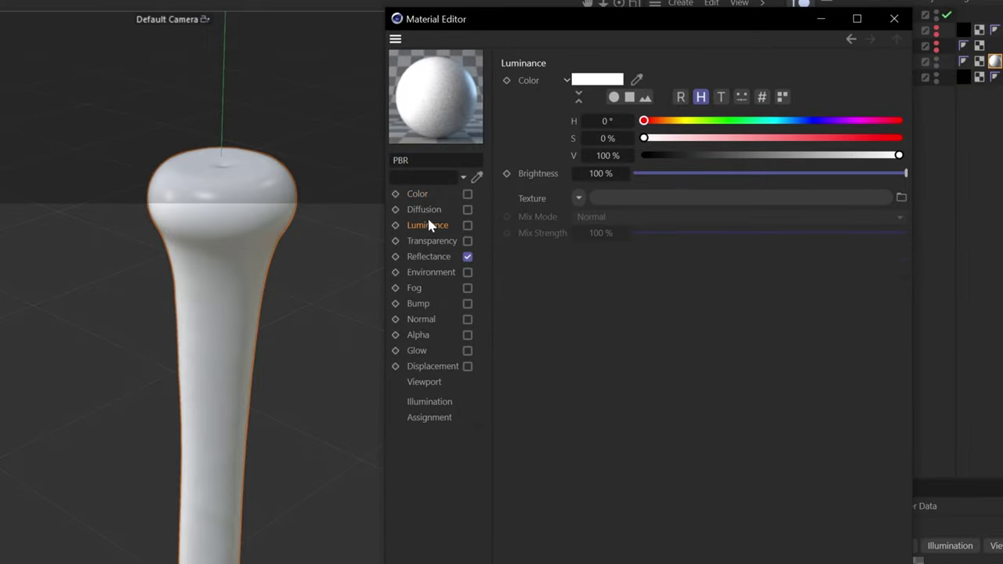
left_click(431, 260)
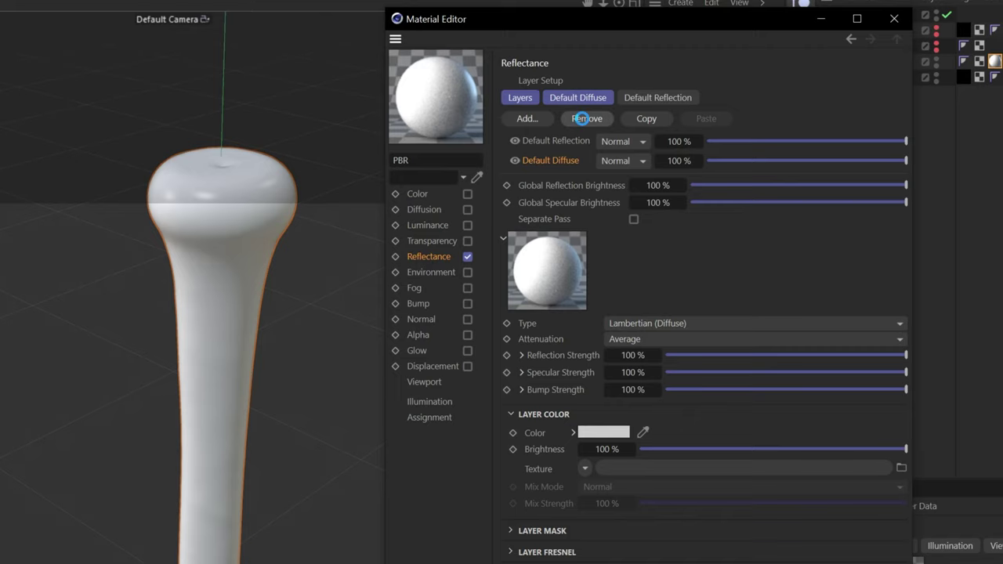
left_click(587, 119)
left_click(527, 119)
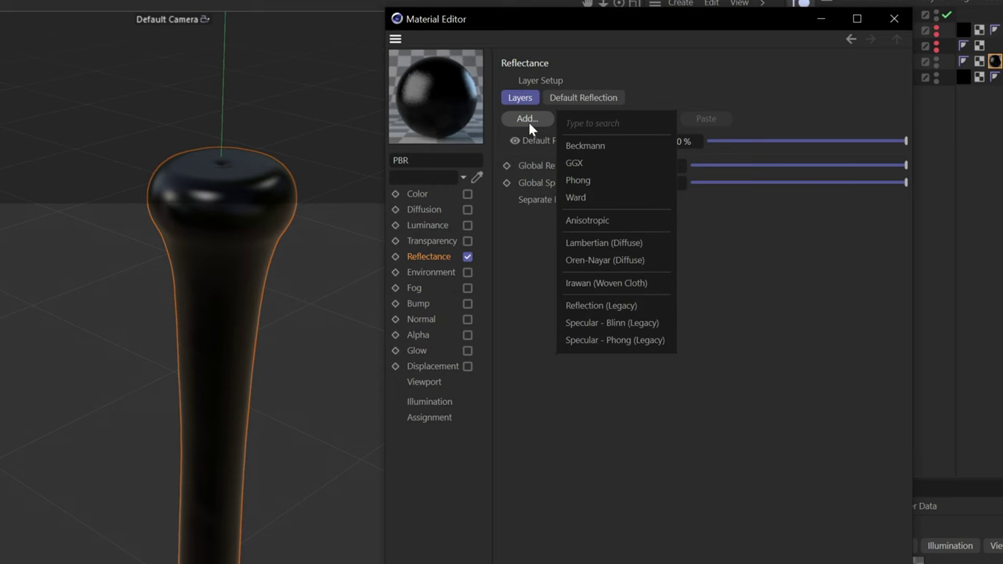
left_click(579, 160)
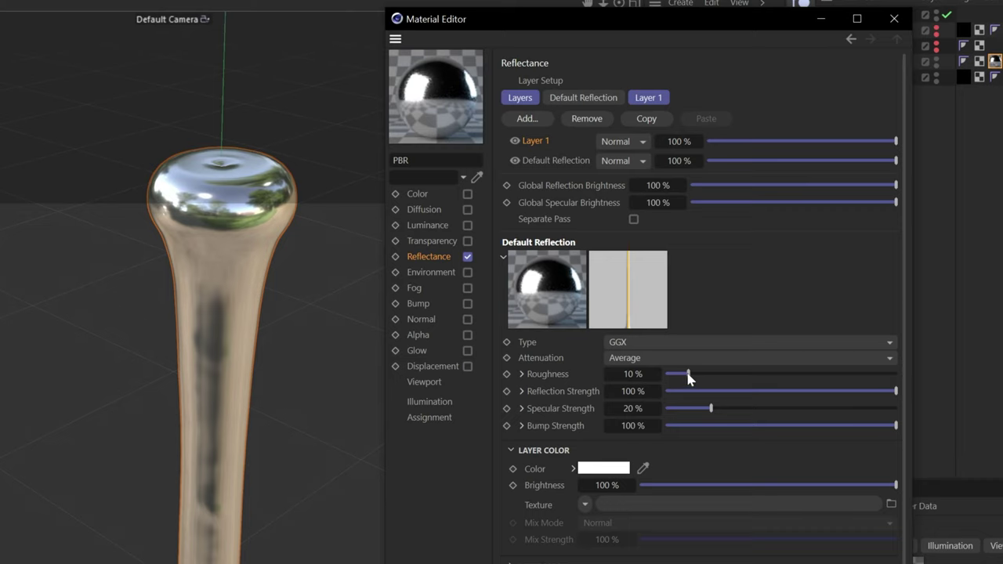
Step: Set the GGX layer's roughness to 0 %, check the reflections on the bat's knob, and close the material editor
left_click_drag(689, 379, 578, 369)
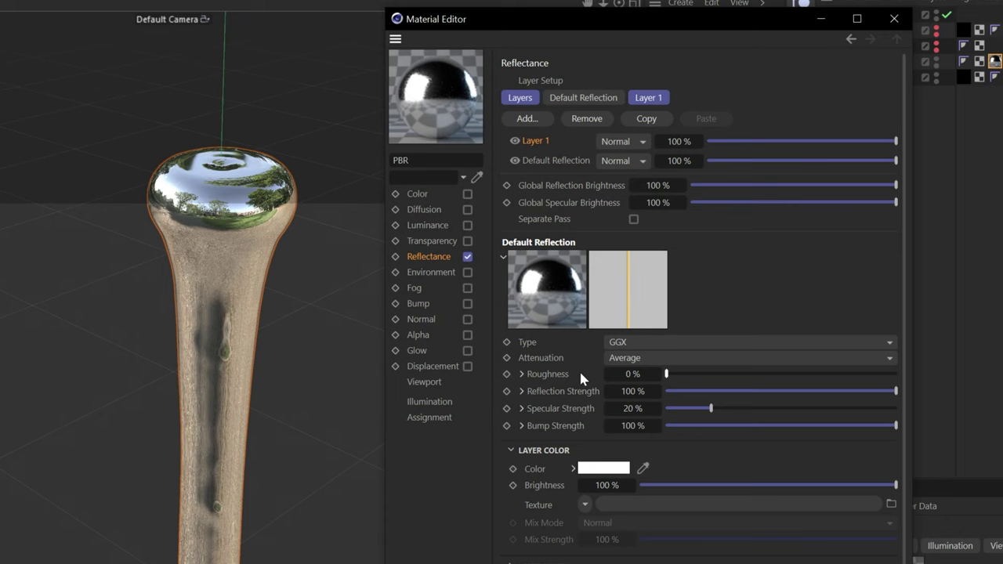
scroll(247, 238, "up", 5)
scroll(247, 238, "up", 3)
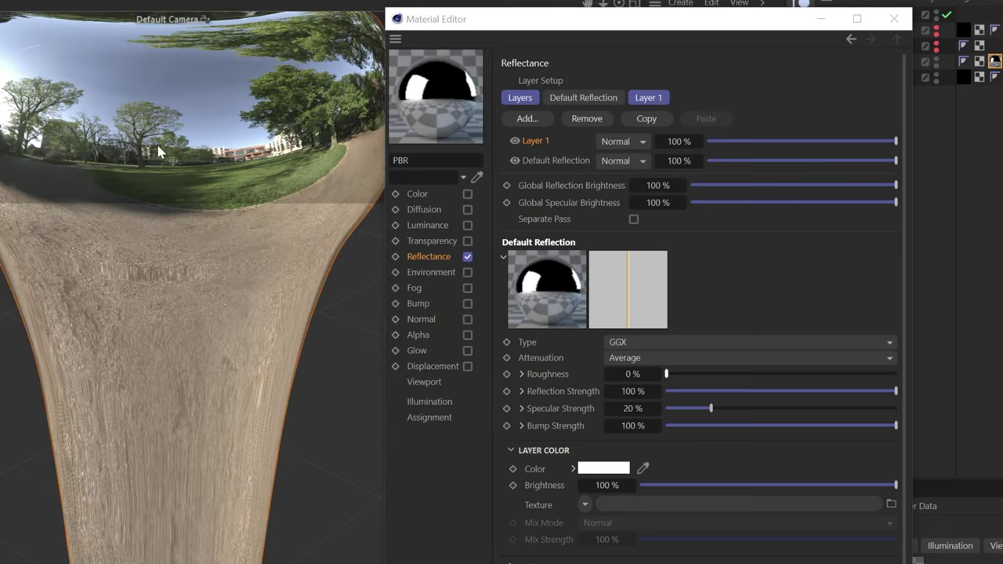
scroll(280, 286, "down", 5)
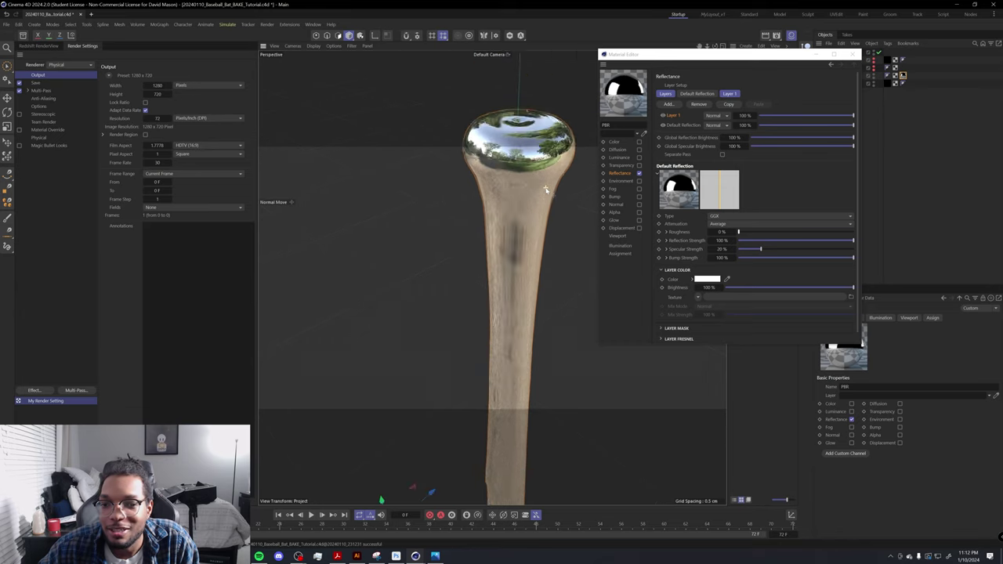
left_click(853, 55)
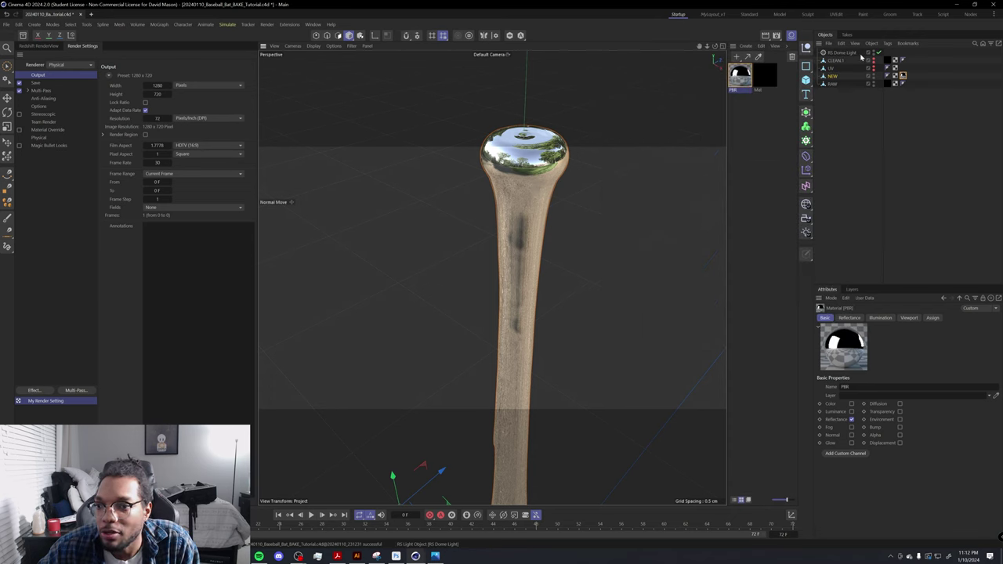
Step: Add a standard Light to the scene and enable its Ambient Illumination
left_click(72, 26)
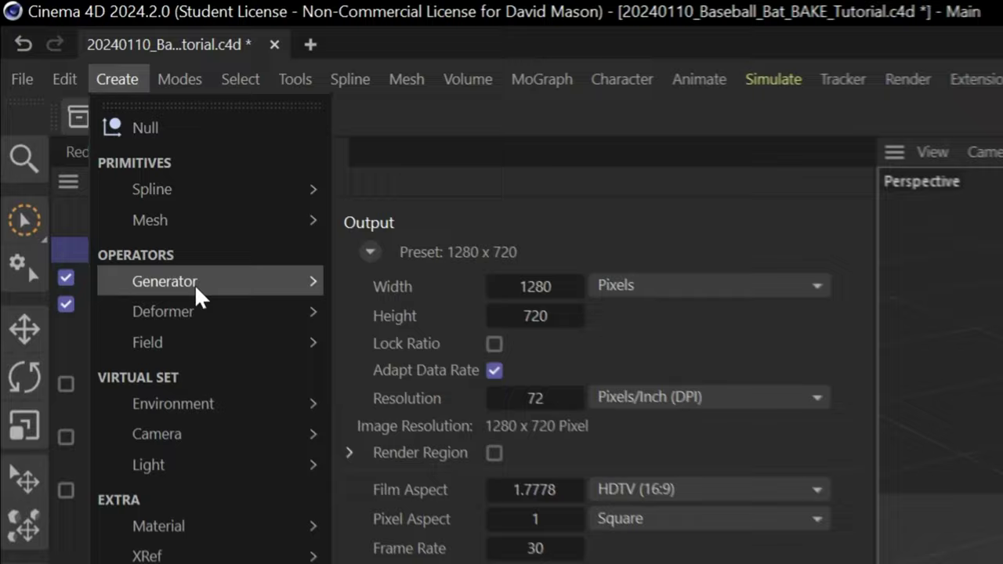
mouse_move(70, 142)
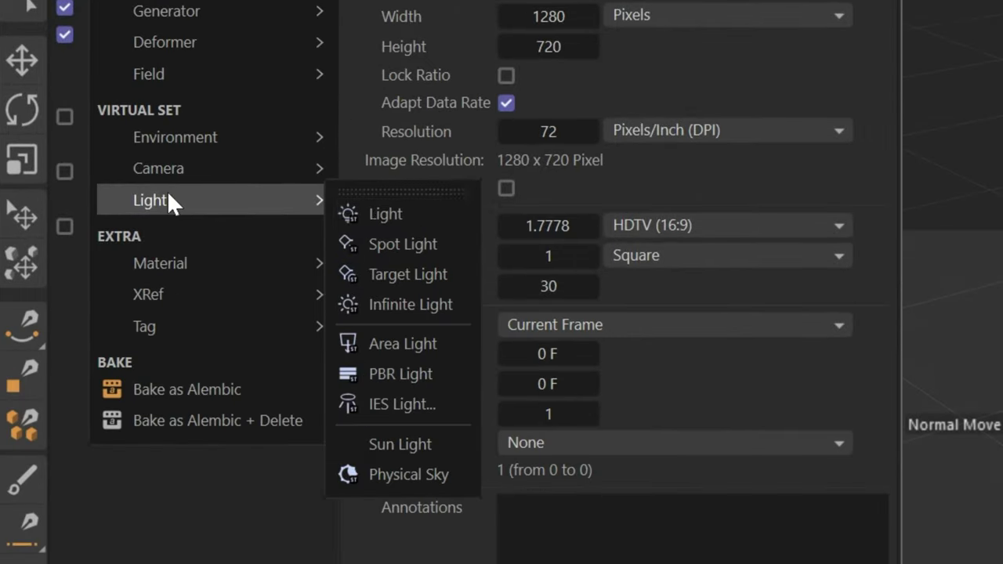
left_click(393, 210)
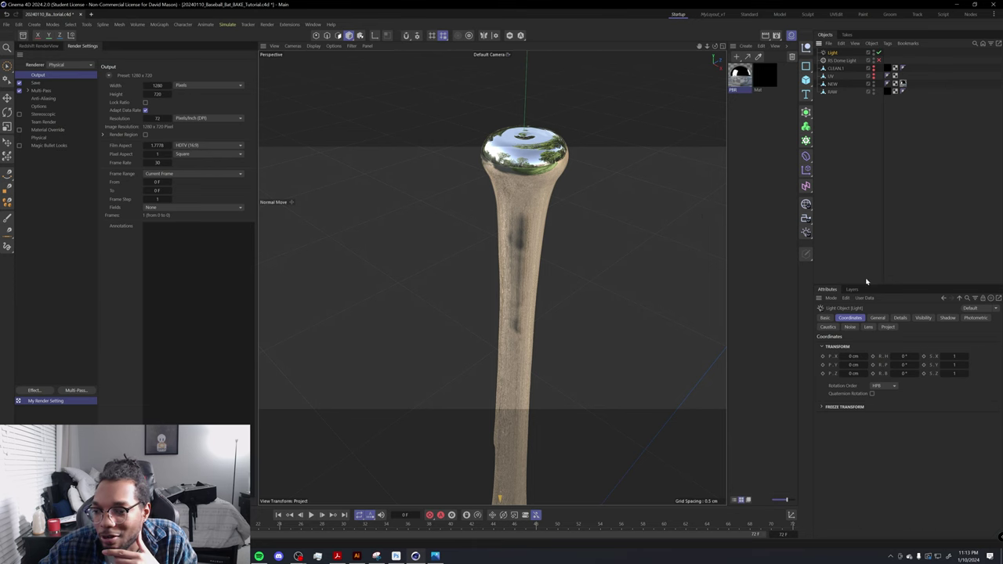
left_click(877, 317)
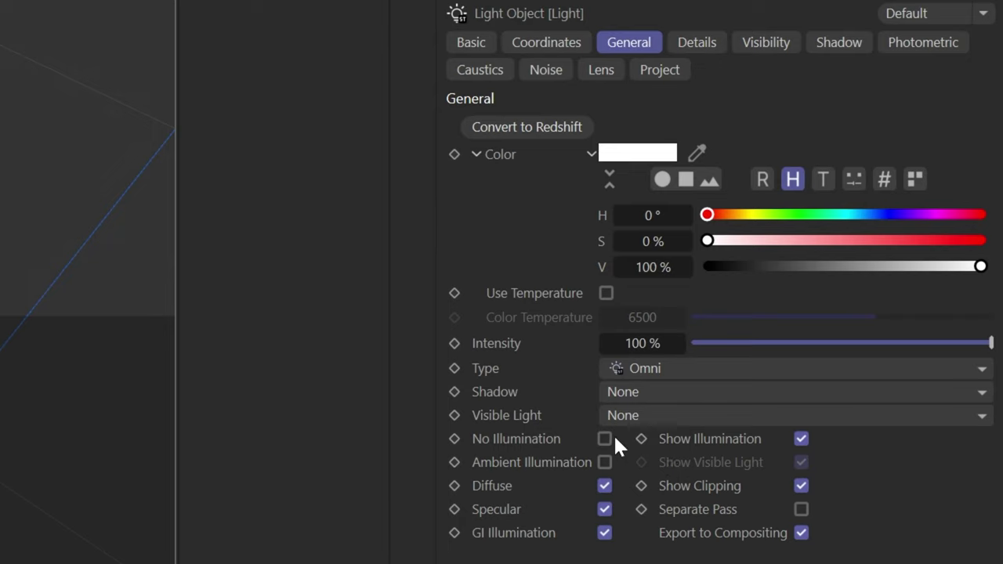
left_click(605, 463)
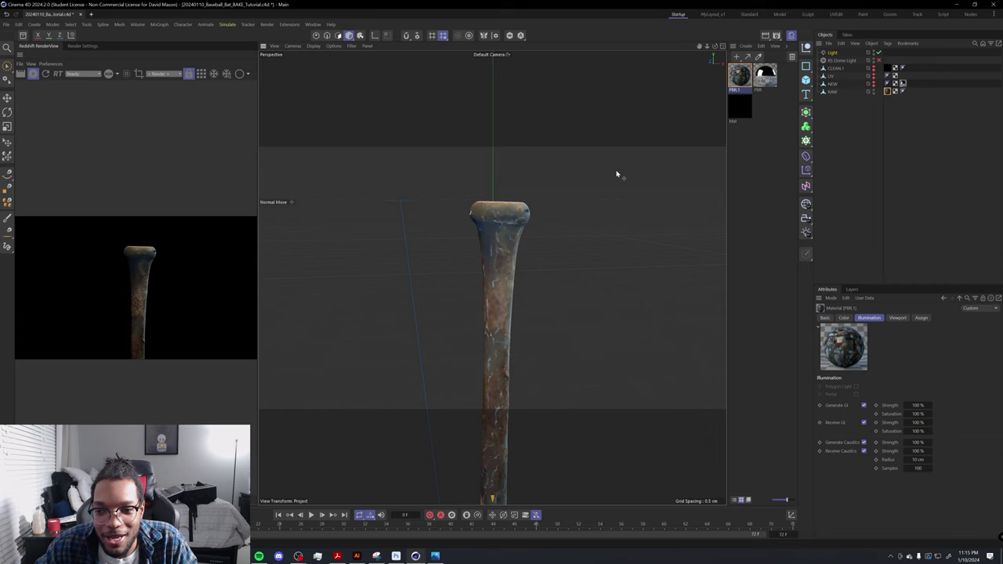
Step: Make the NEW bat visible, select it, check its UV layout in the UVEdit layout, and return to the Startup layout
left_click(873, 87)
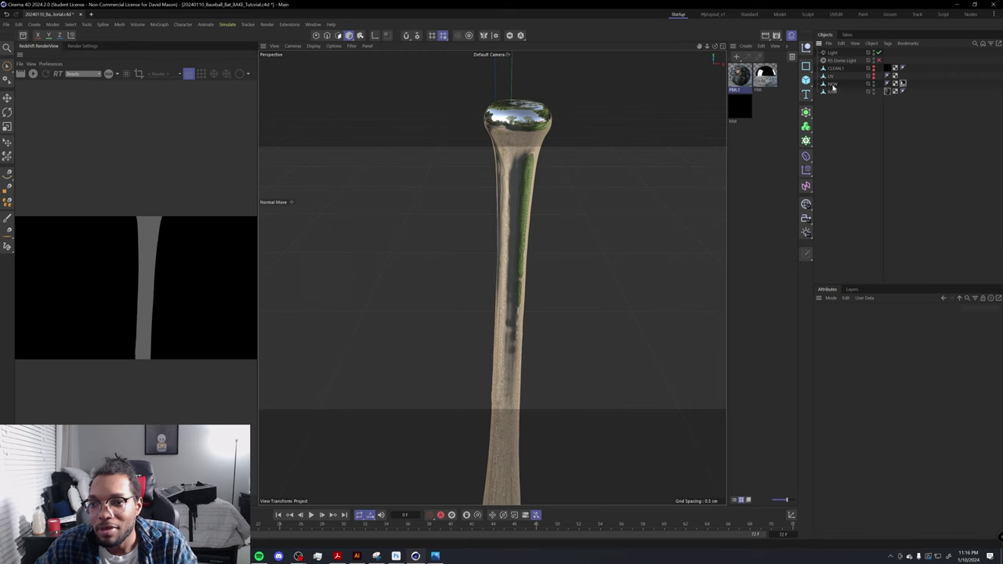
left_click(832, 84)
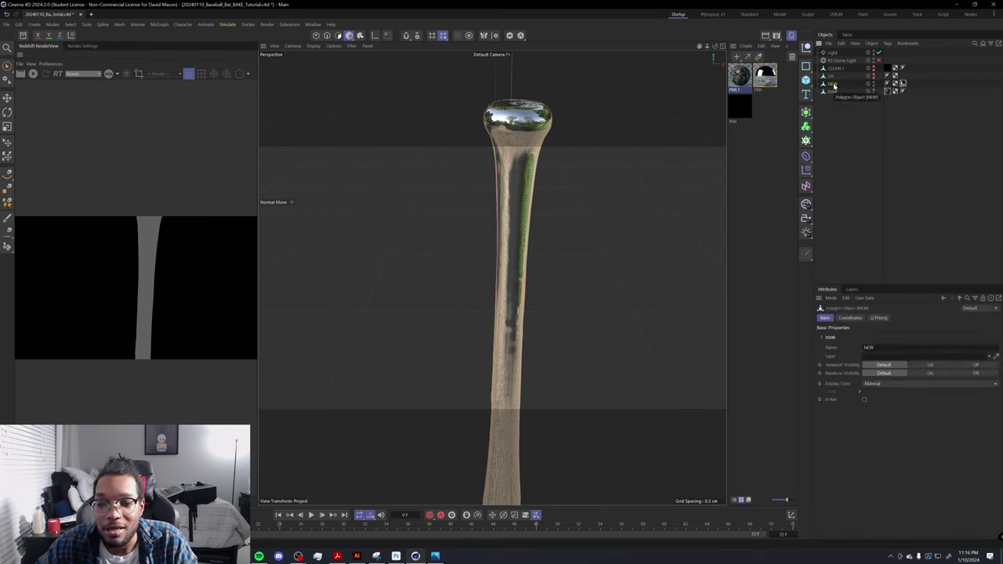
right_click(832, 85)
left_click(821, 149)
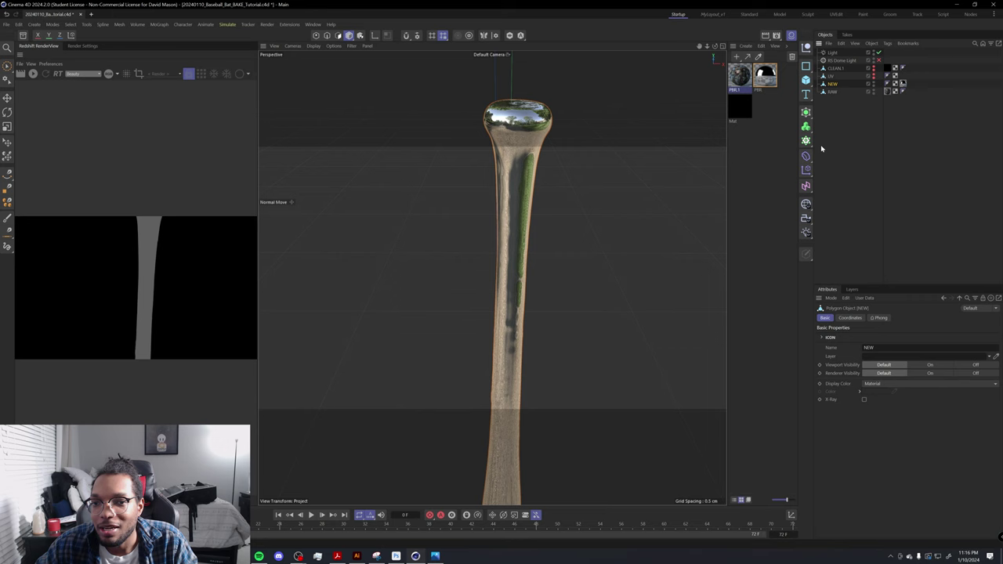
left_click(836, 14)
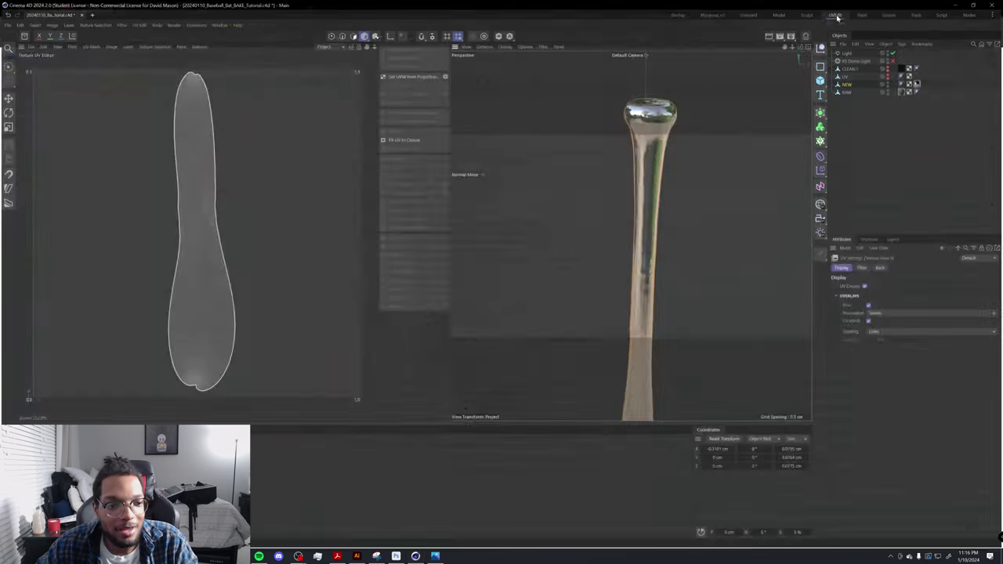
left_click(680, 15)
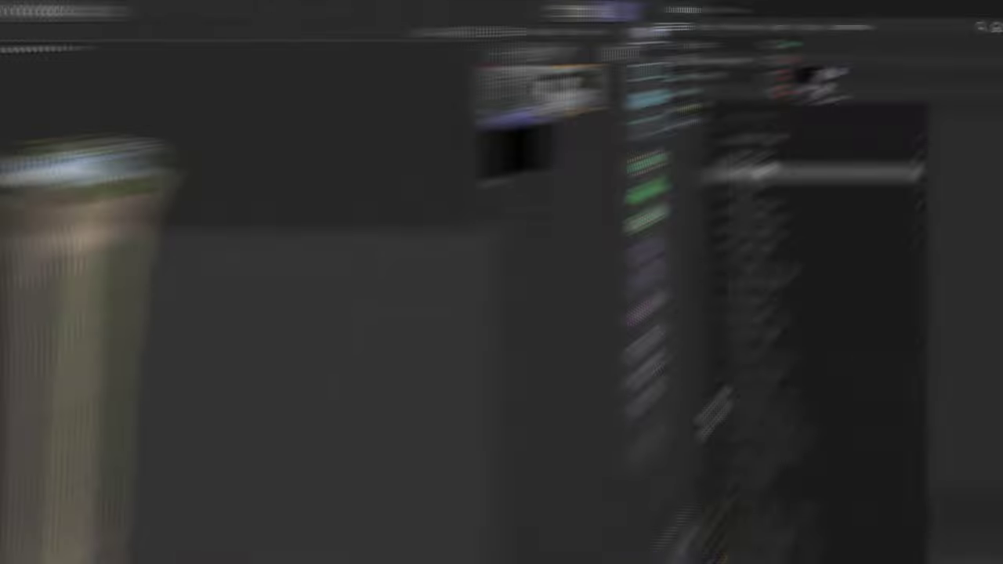
Step: Add a Bake Material tag to the NEW bat
right_click(833, 83)
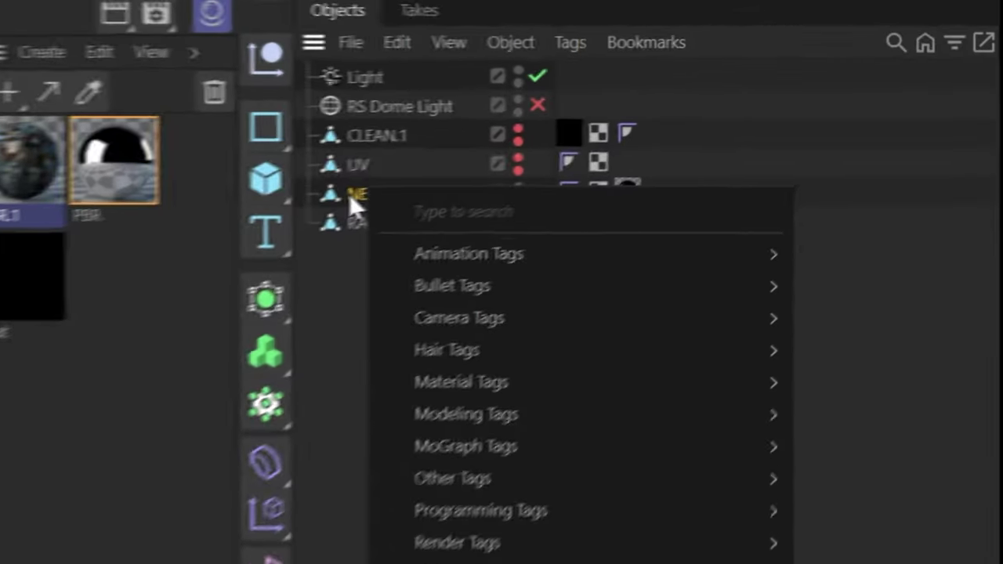
type("bake")
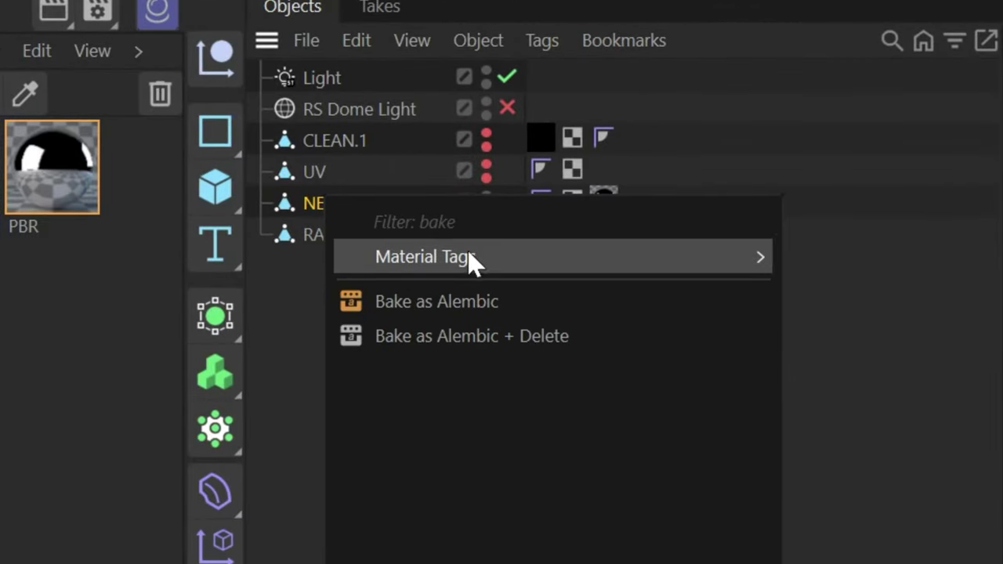
mouse_move(470, 258)
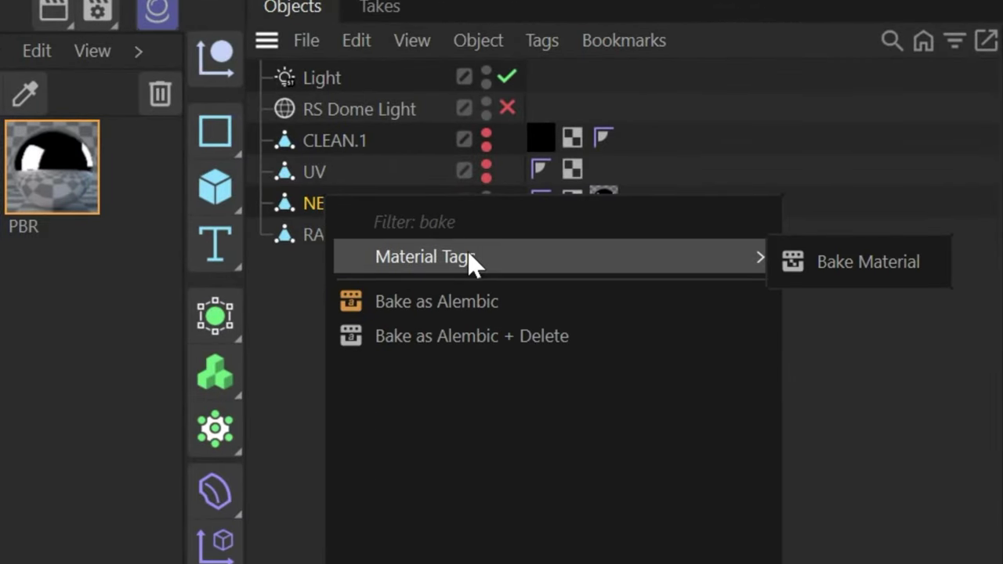
left_click(846, 265)
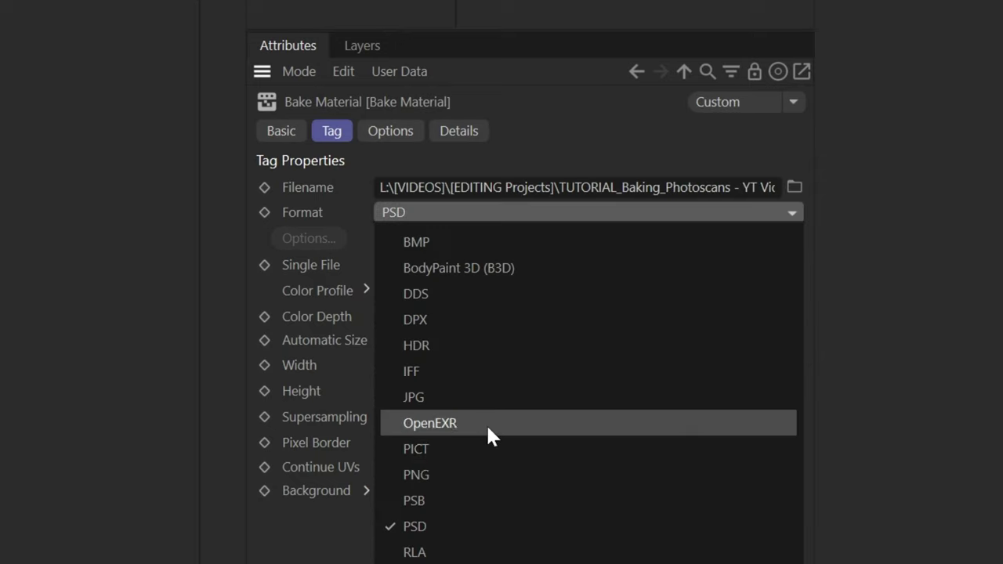
Step: Set the bake output to PNG format with 16 bits per channel and a size of 4096 by 4096
left_click(483, 474)
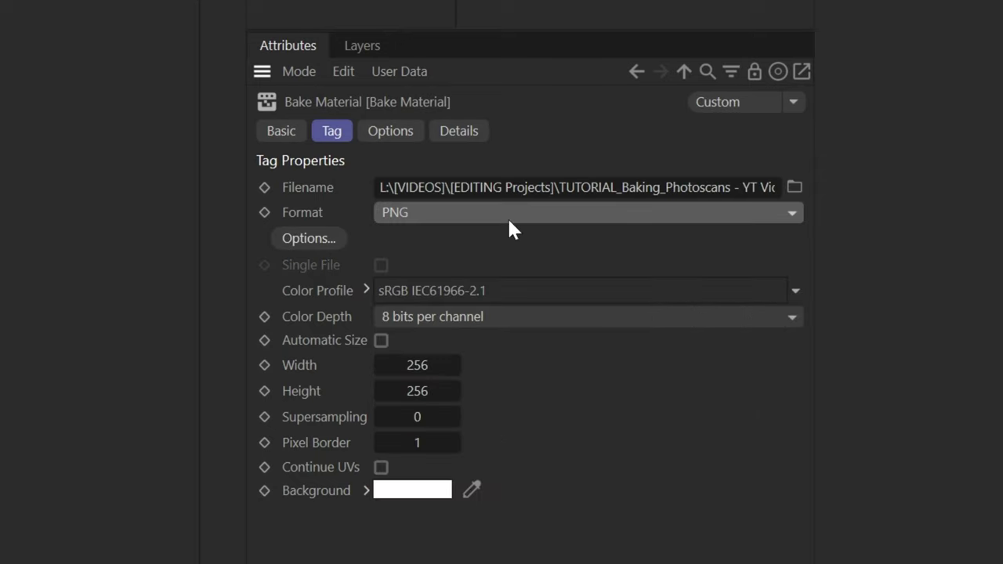
left_click(513, 316)
left_click(515, 373)
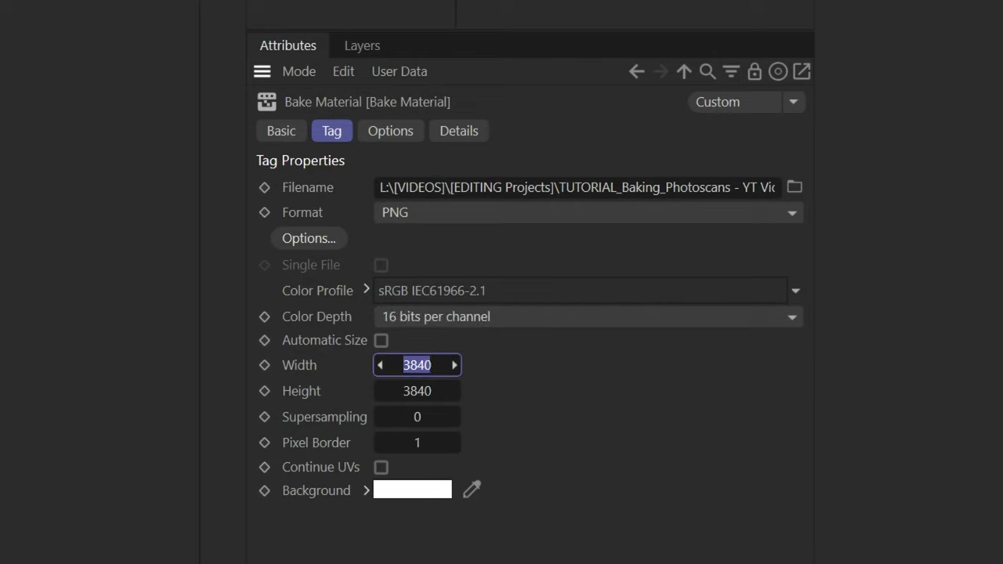
type("4096")
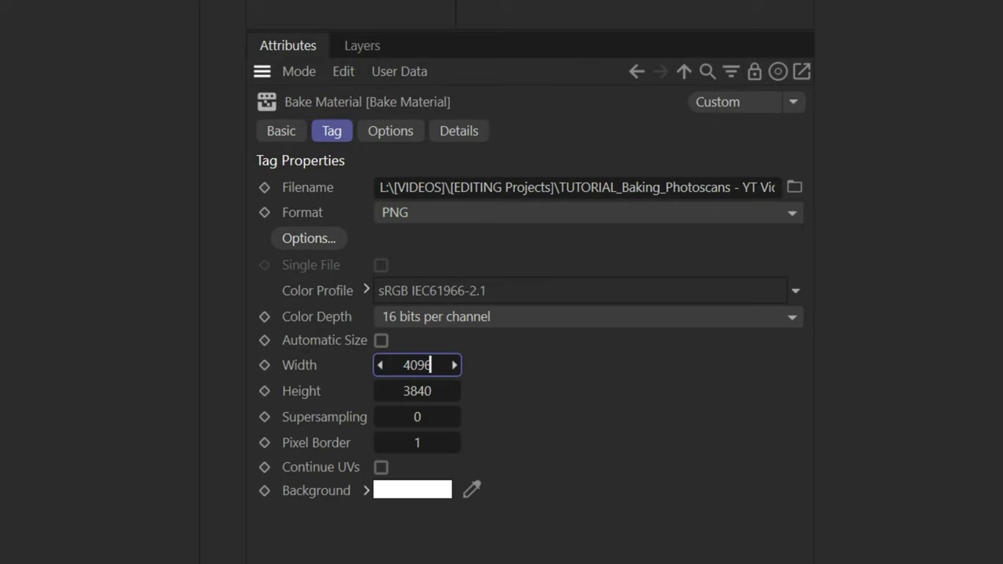
left_click(415, 392)
type("4096")
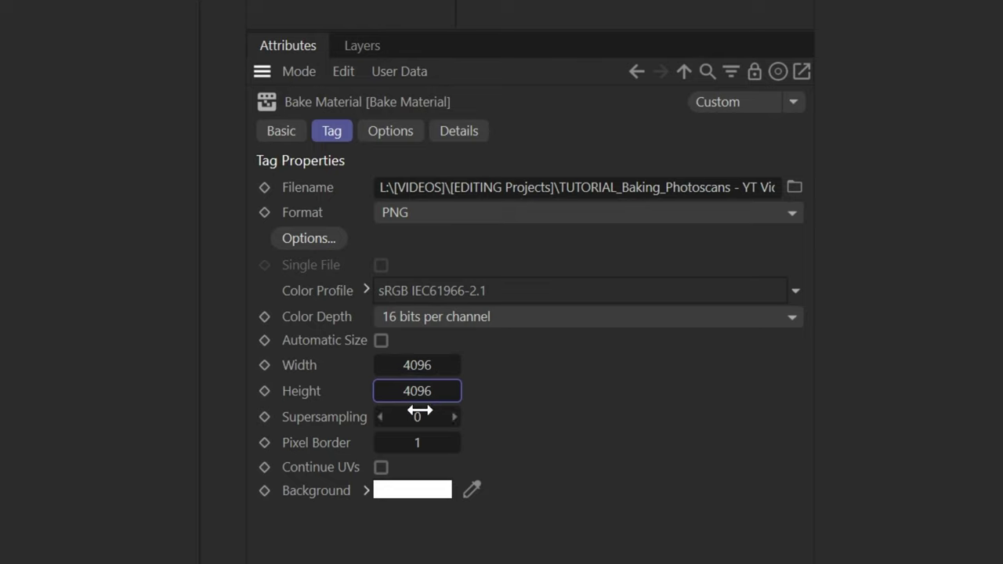
Step: Set the bake's supersampling to 1 and its pixel border to 10
left_click(455, 416)
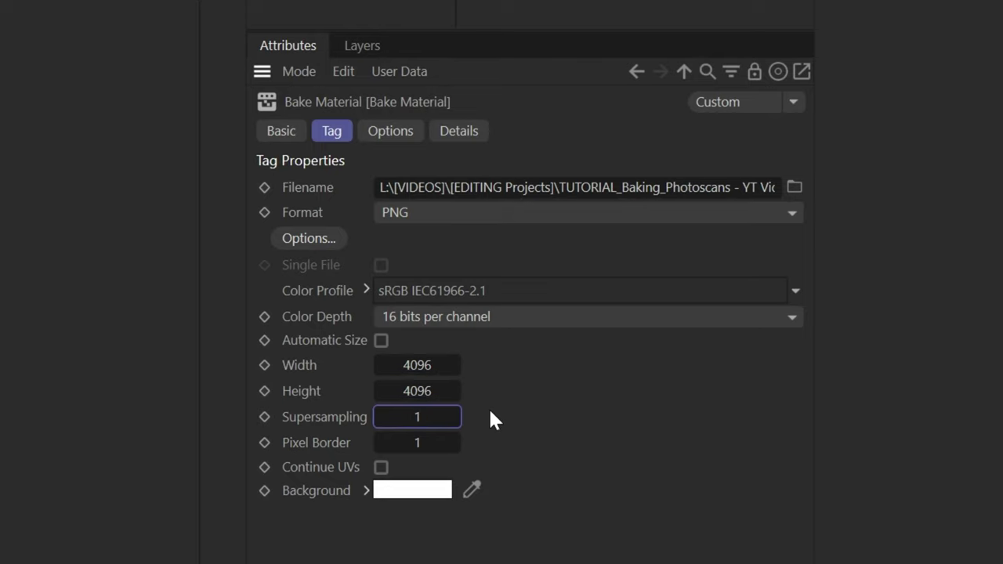
left_click(430, 437)
type("10")
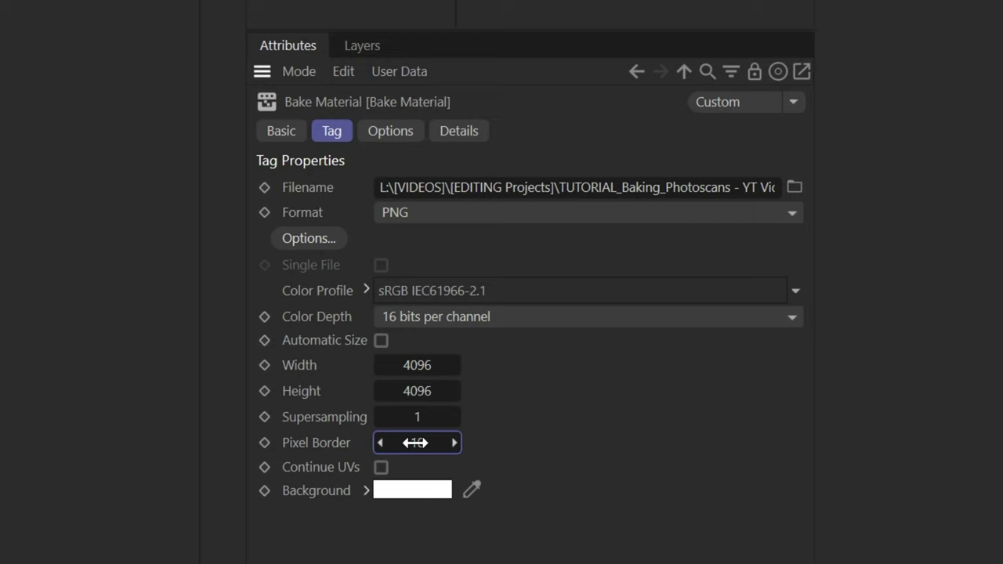
Step: With only Reflection selected in the bake options, preview the result and bake the texture
left_click(384, 129)
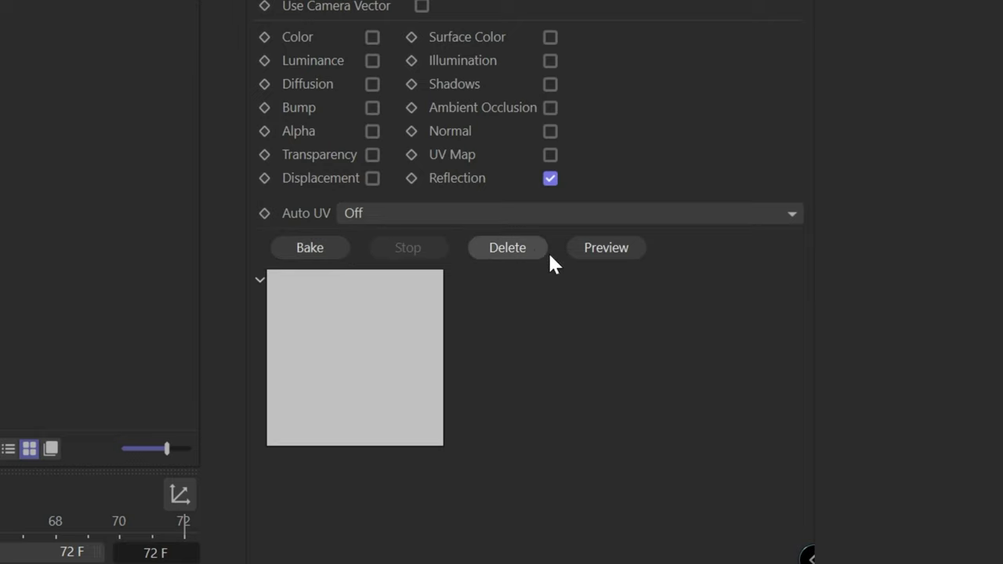
left_click(626, 253)
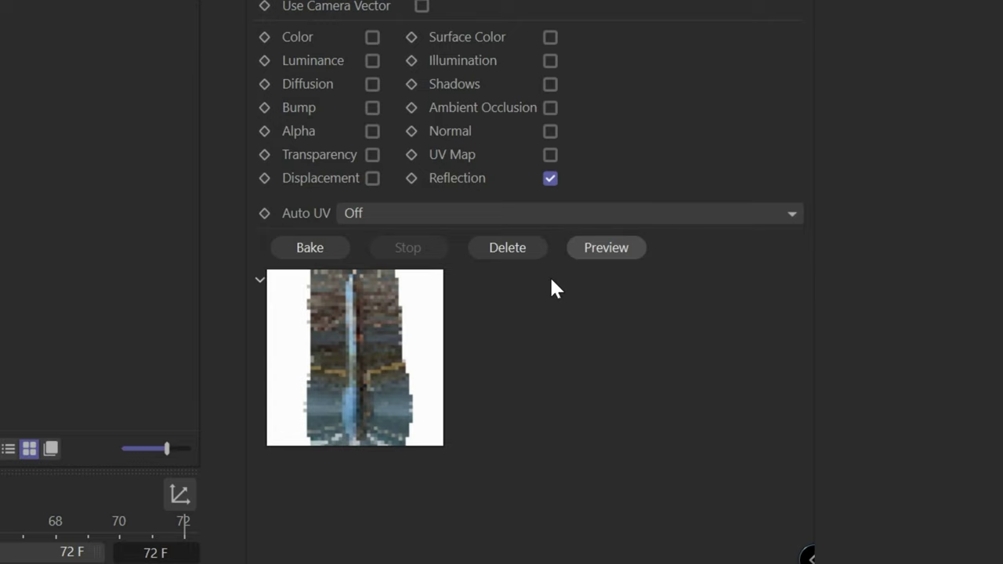
left_click(312, 247)
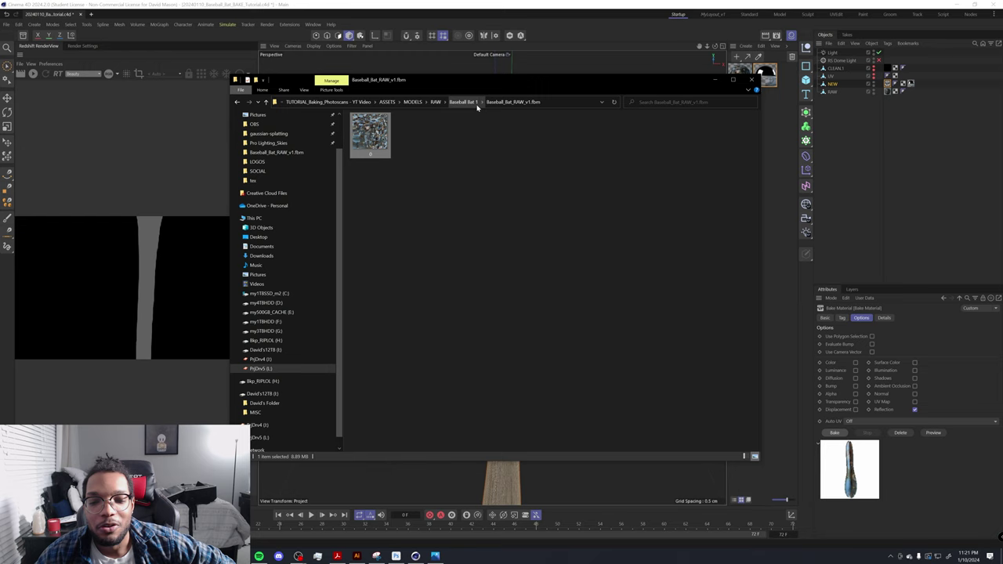
Step: In File Explorer, open the baked reflection image from the BAT (Tutorial) folder under MODELS to view it
left_click(416, 102)
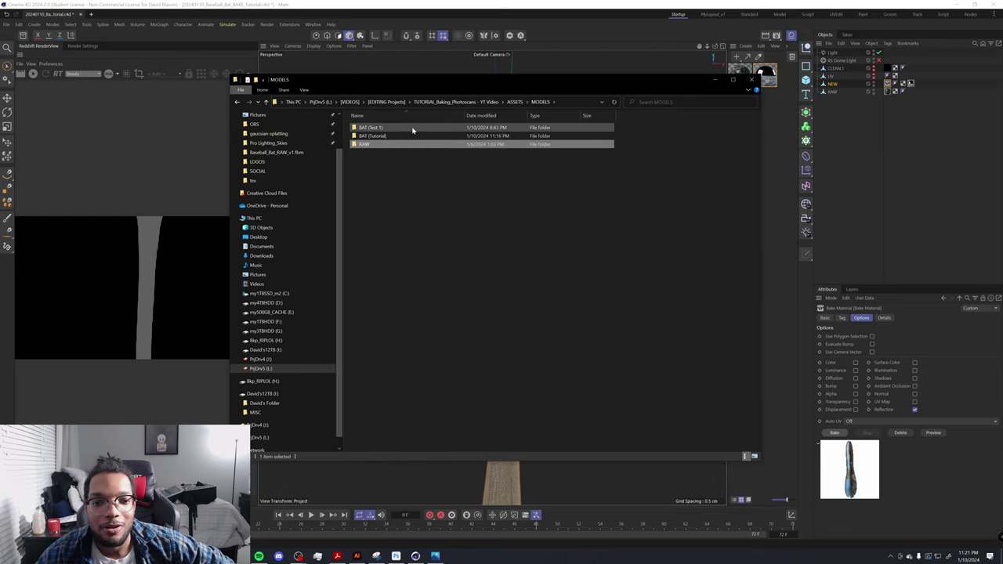
double_click(416, 135)
double_click(381, 139)
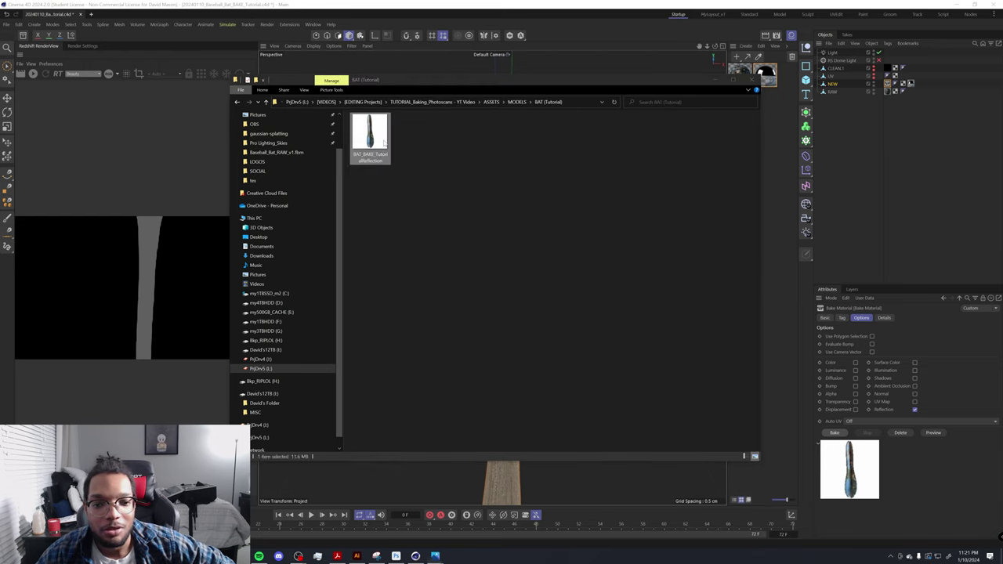
left_click_drag(263, 142, 499, 49)
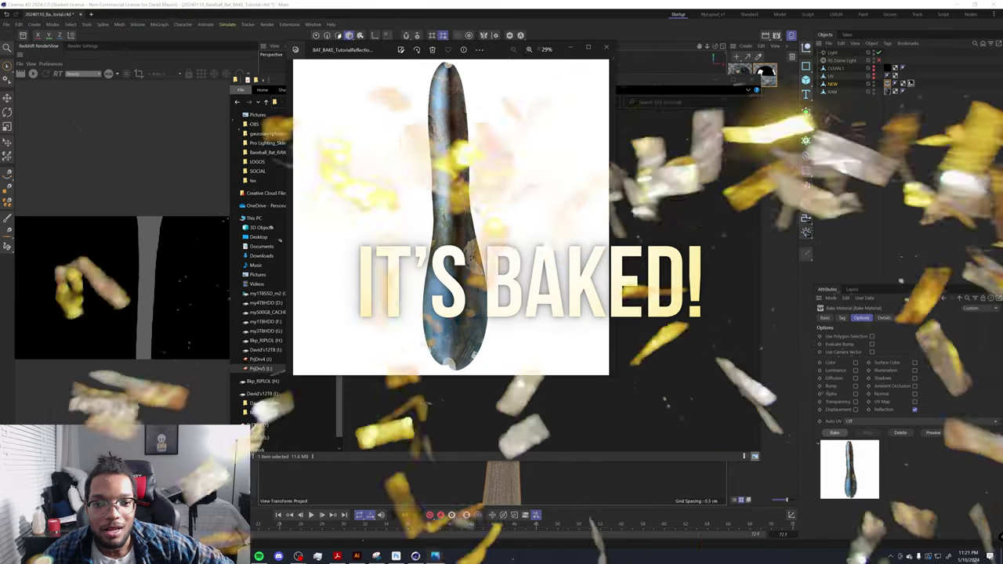
Step: Place the baked bat image beside the viewport and put away the File Explorer window to bring the scene into view
left_click_drag(497, 57, 860, 101)
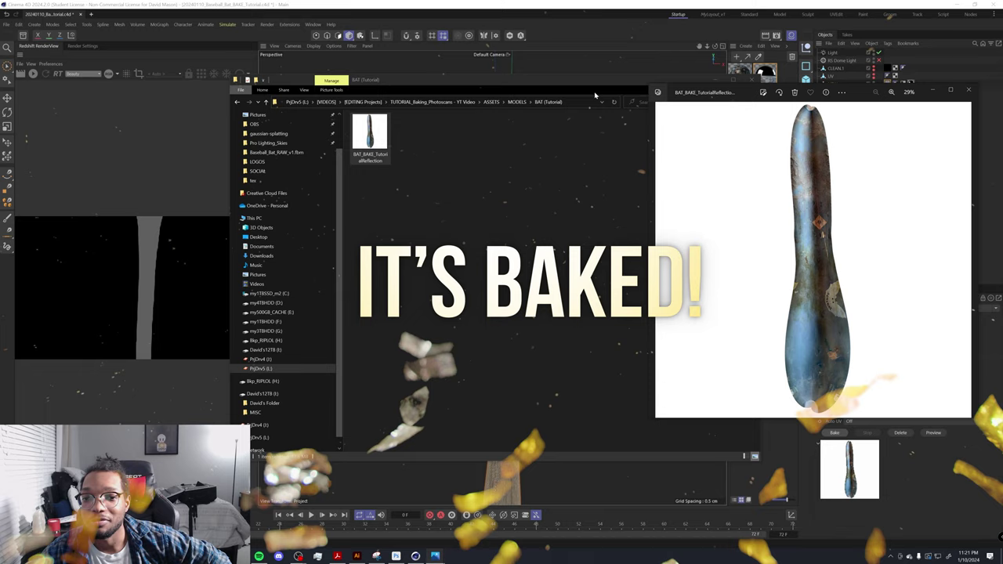
left_click_drag(599, 84, 557, 83)
left_click(673, 80)
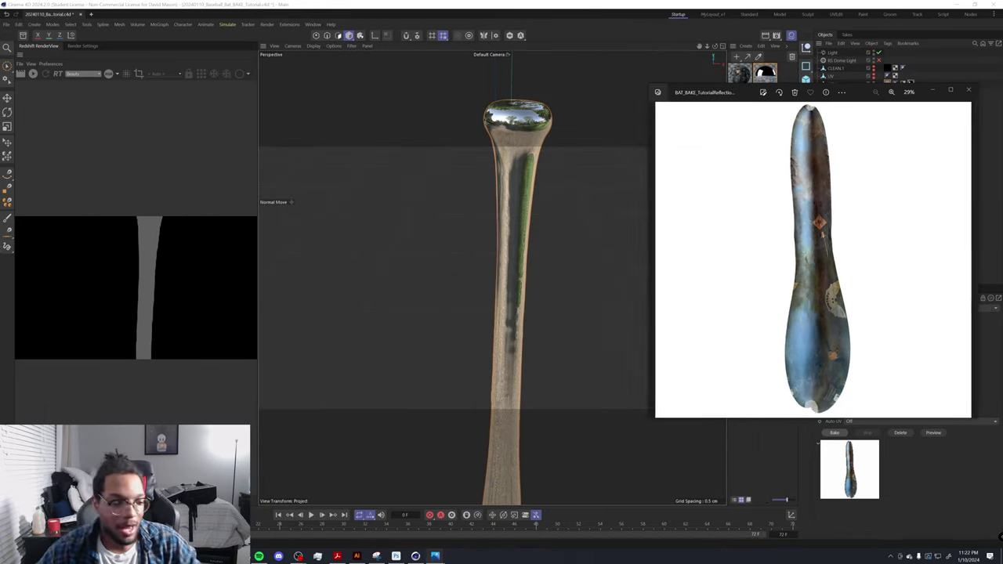
left_click(829, 86)
left_click(833, 85)
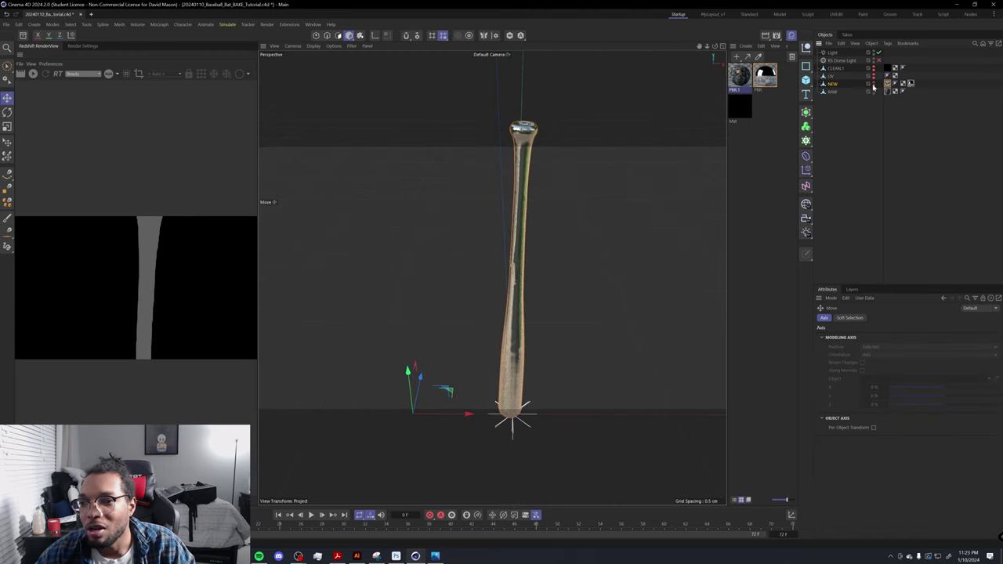
Step: Hide the NEW bat, show the UV bat beside the raw scan, and rename it IT WORKED
left_click(873, 83, "alt")
left_click(873, 83, "alt")
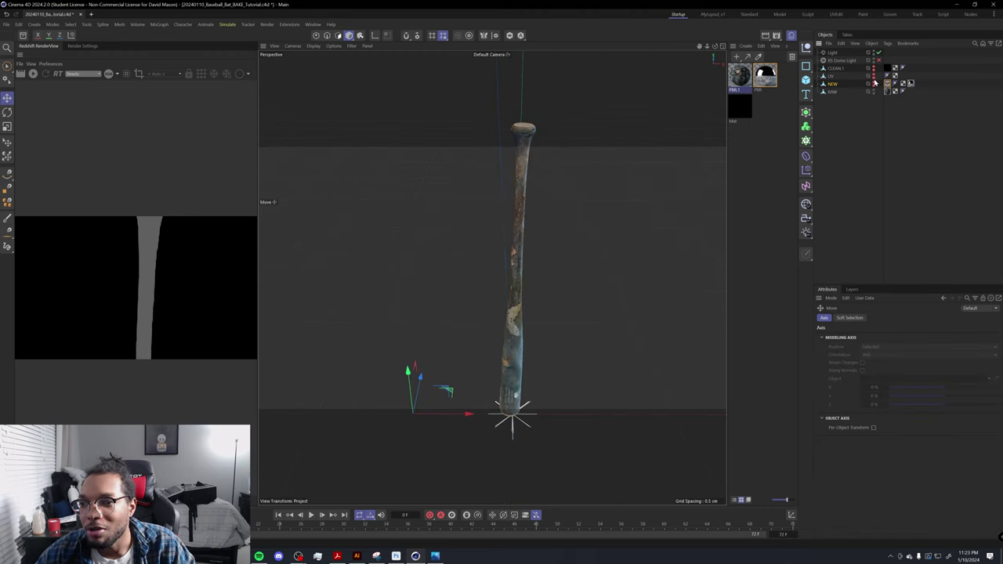
left_click(874, 77)
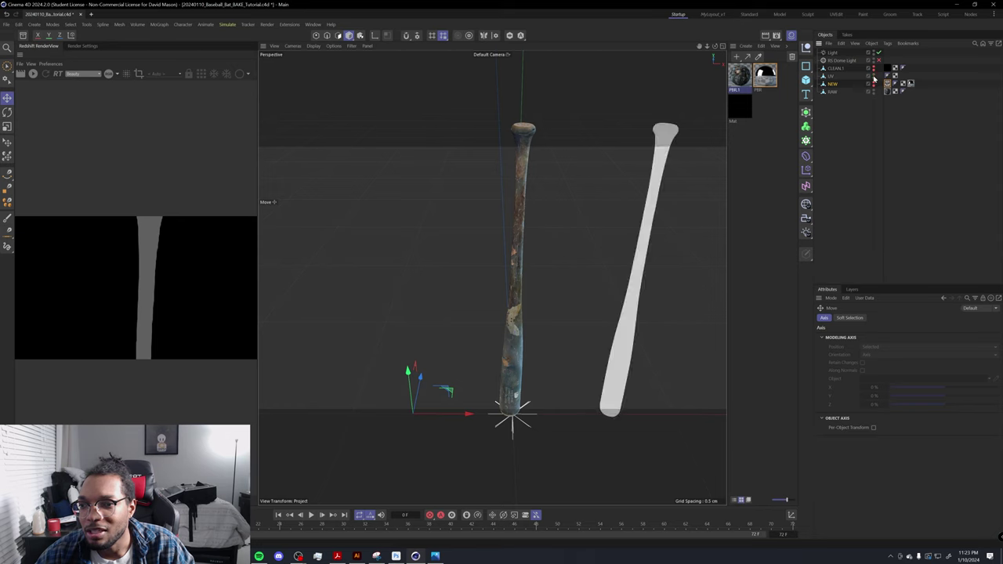
left_click(829, 76)
middle_click_drag(651, 159, 566, 155, "alt")
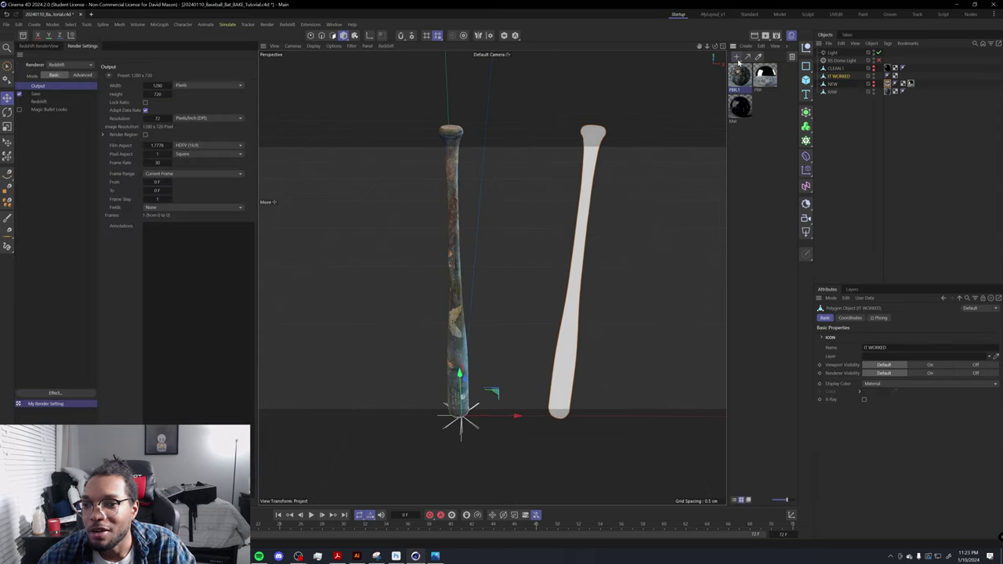
Step: Create a Redshift Standard material and assign it to the IT WORKED bat
right_click(745, 65)
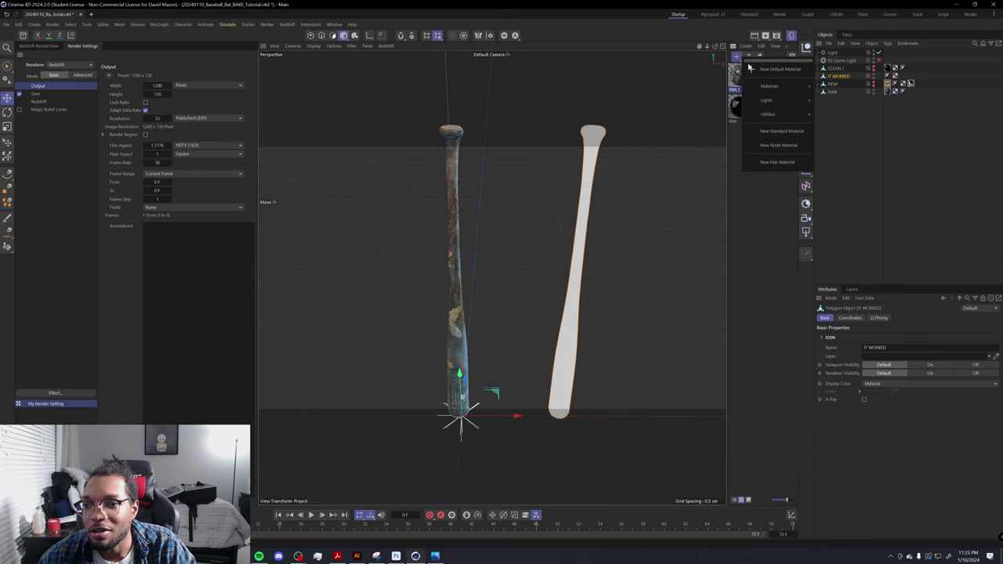
mouse_move(780, 86)
left_click(823, 88)
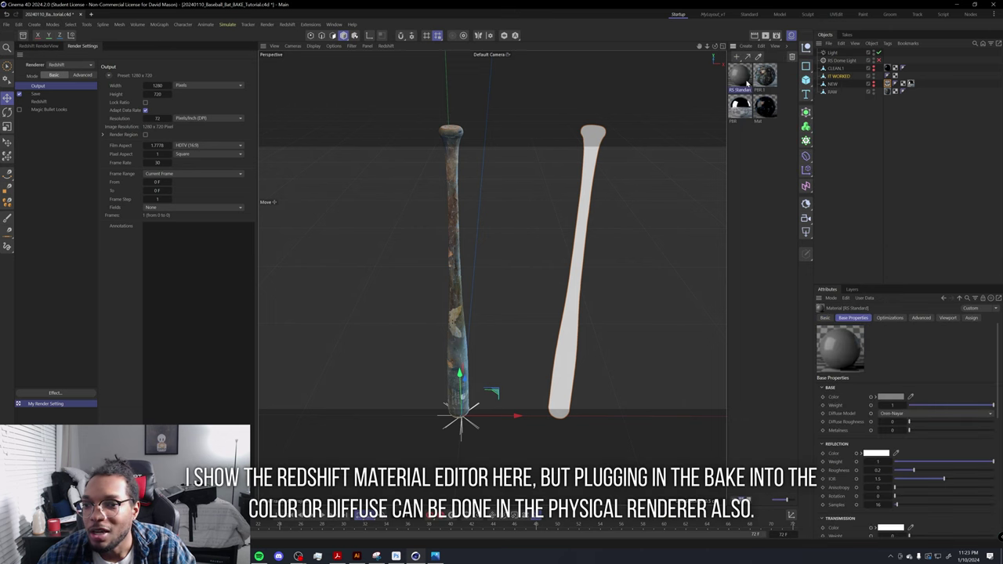
left_click_drag(834, 81, 835, 76)
Step: Add BAT_BAKE_TutorialReflection from the BAT (Tutorial) folder to the RS Standard material's node graph as its color texture
double_click(739, 76)
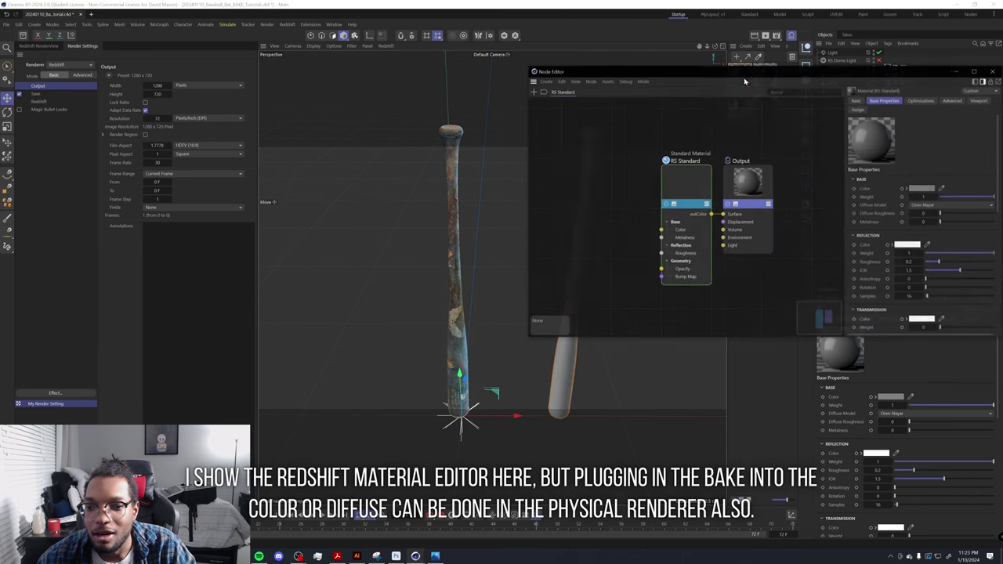
left_click_drag(748, 73, 274, 72)
left_click(239, 556)
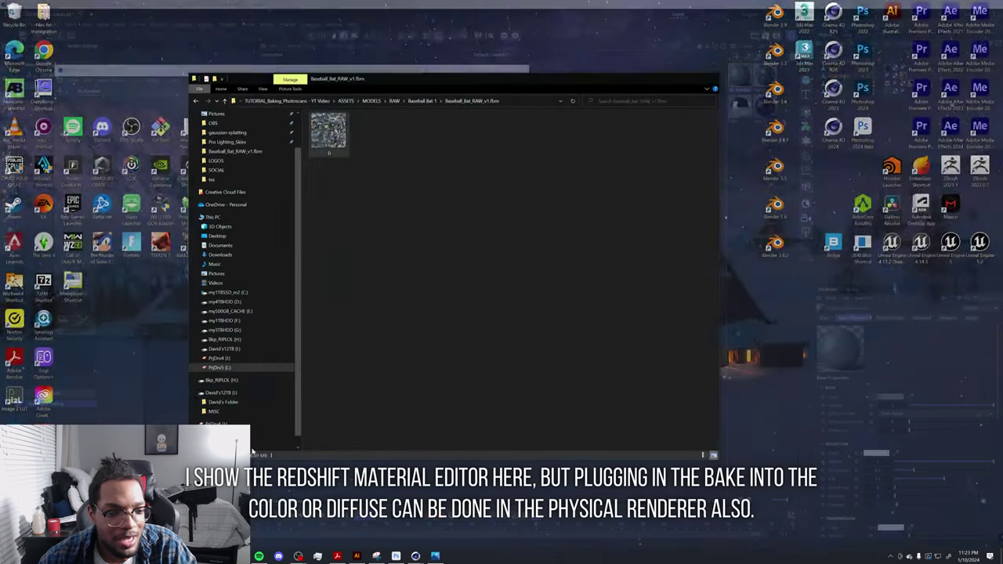
left_click(227, 513)
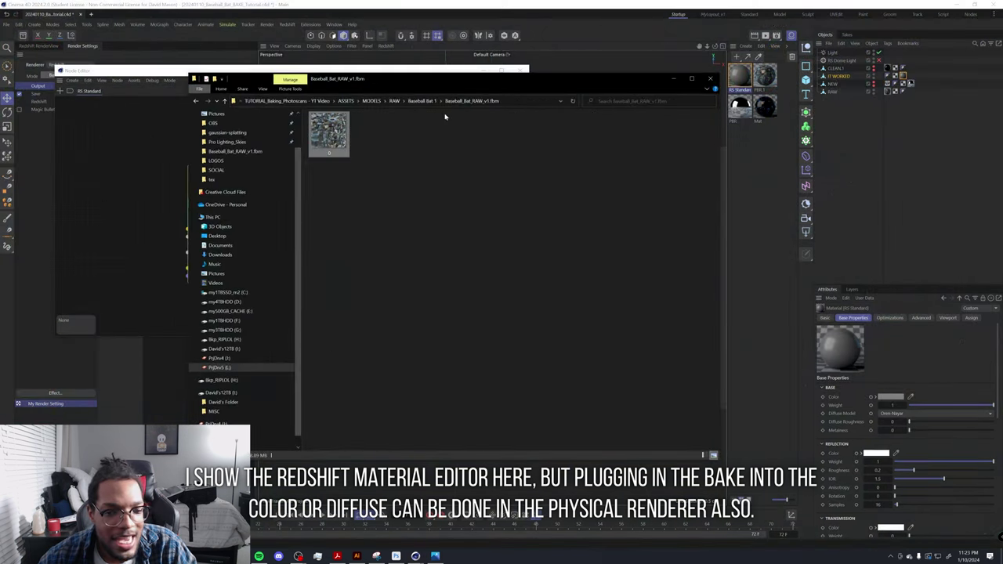
left_click(371, 101)
double_click(333, 135)
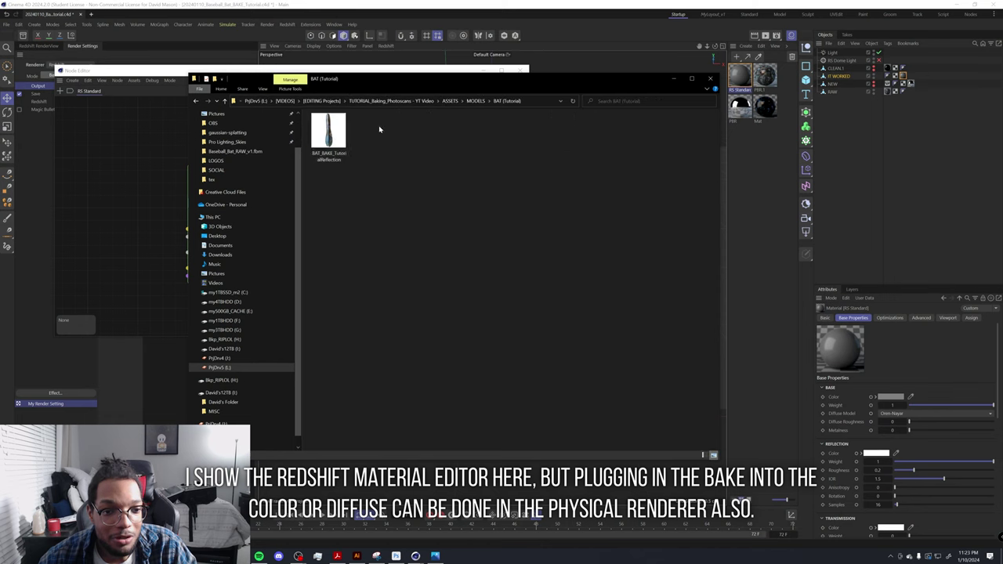
left_click_drag(328, 132, 141, 125)
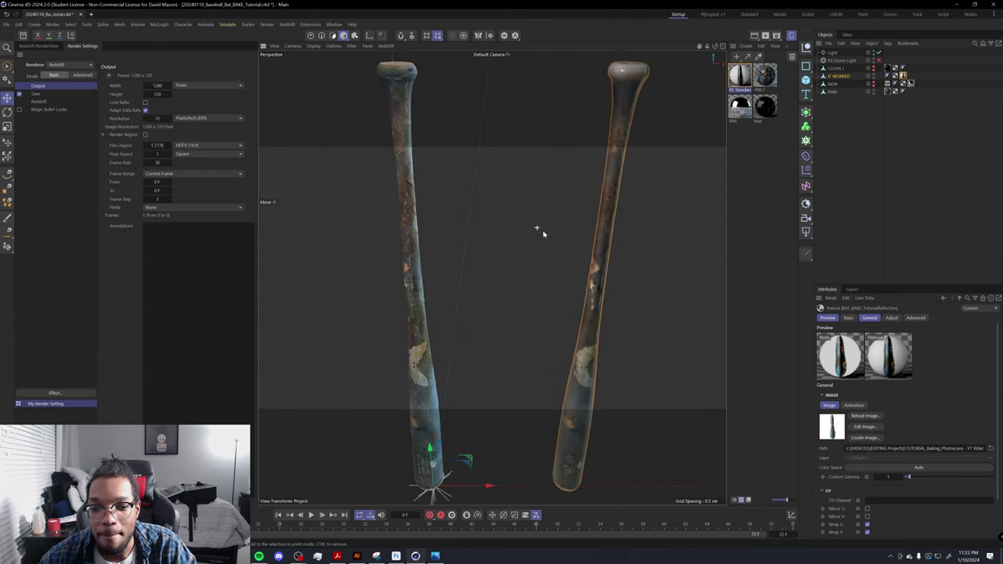
Step: Compare the raw scan and the newly textured bat from several angles in the viewport and the Redshift render
left_click_drag(537, 231, 569, 230, "alt")
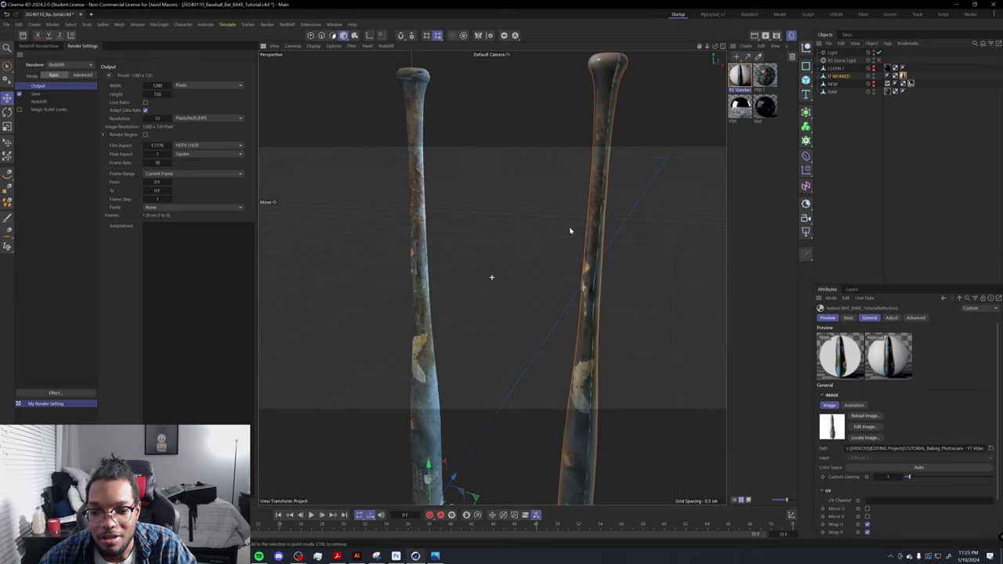
scroll(570, 230, "down", 3)
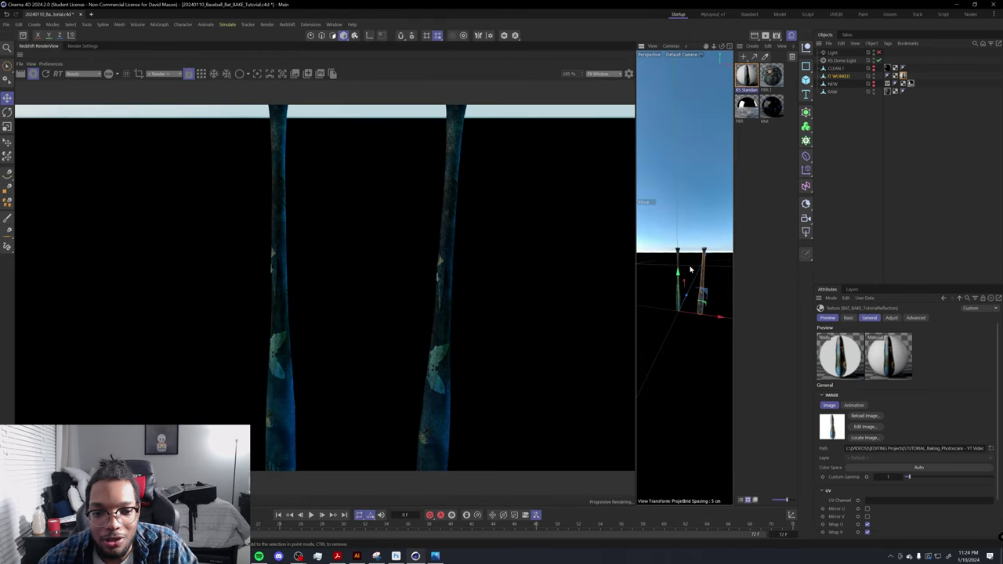
left_click_drag(691, 269, 707, 268, "alt")
middle_click_drag(706, 278, 687, 266, "alt")
scroll(690, 255, "down", 5)
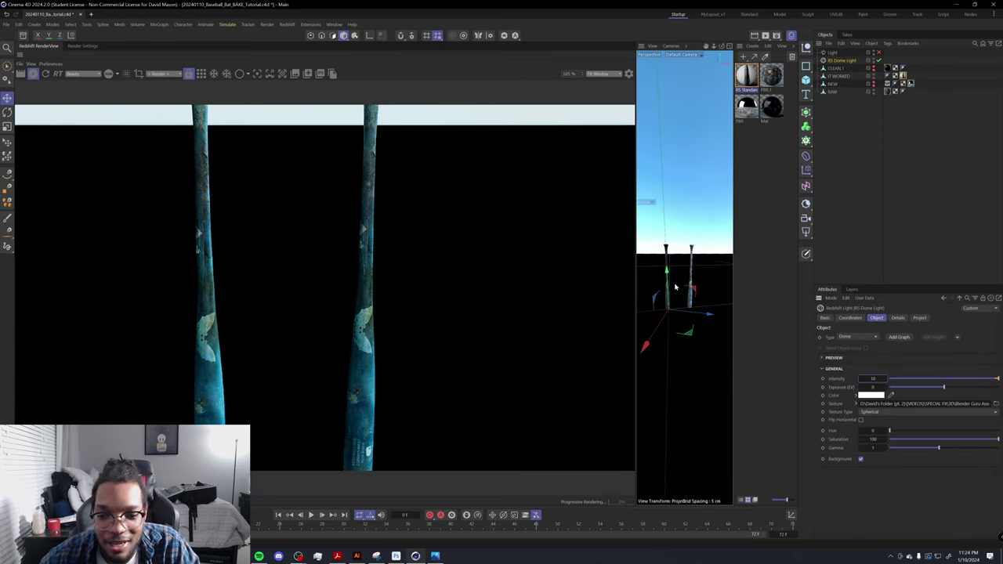
scroll(710, 266, "up", 4)
scroll(707, 267, "down", 1)
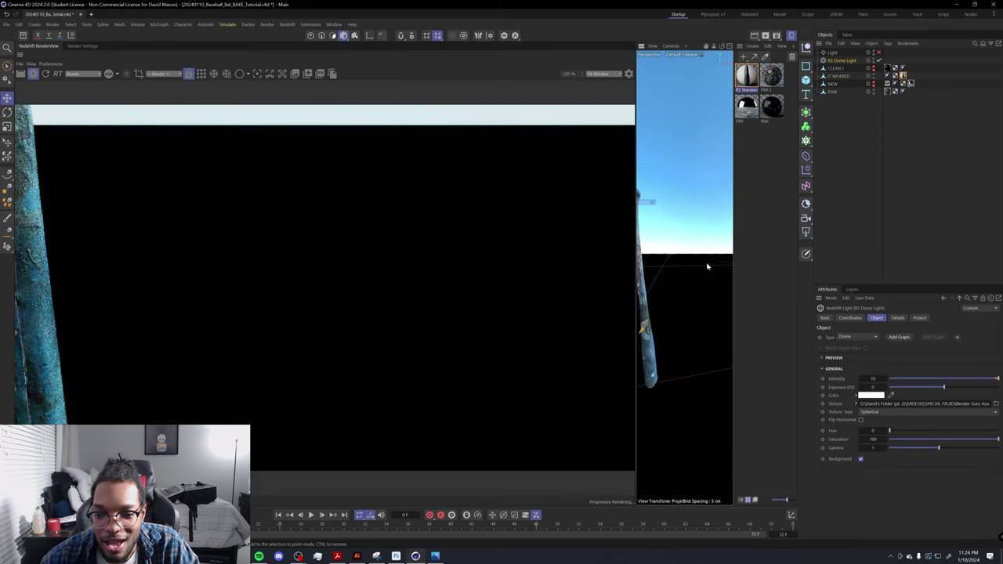
scroll(690, 266, "down", 5)
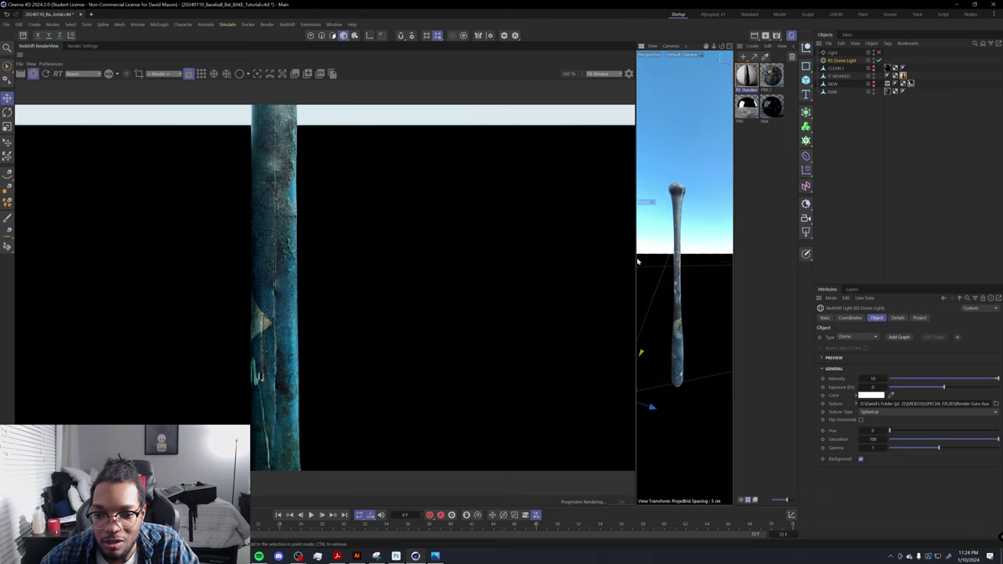
left_click_drag(638, 261, 580, 261)
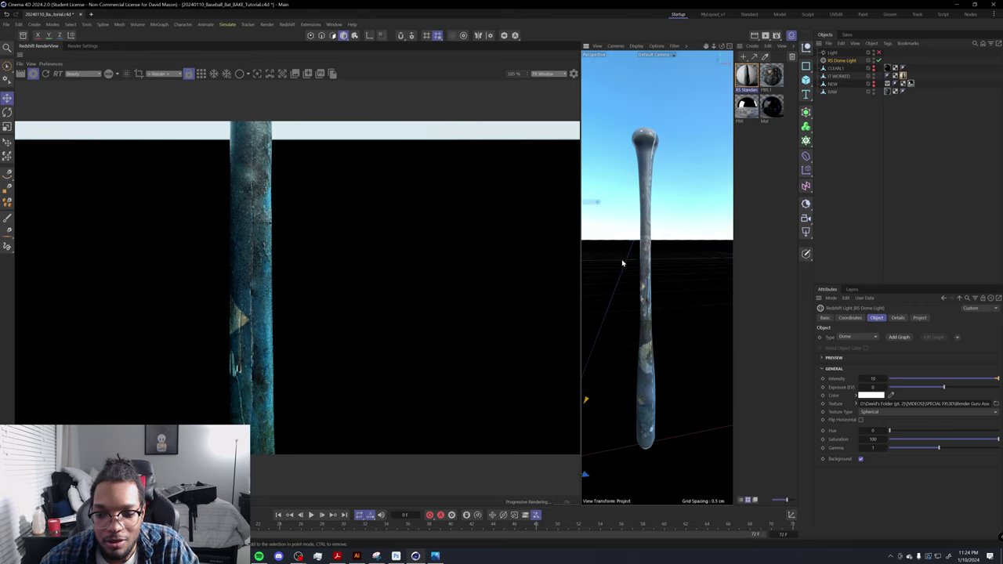
scroll(622, 264, "down", 4)
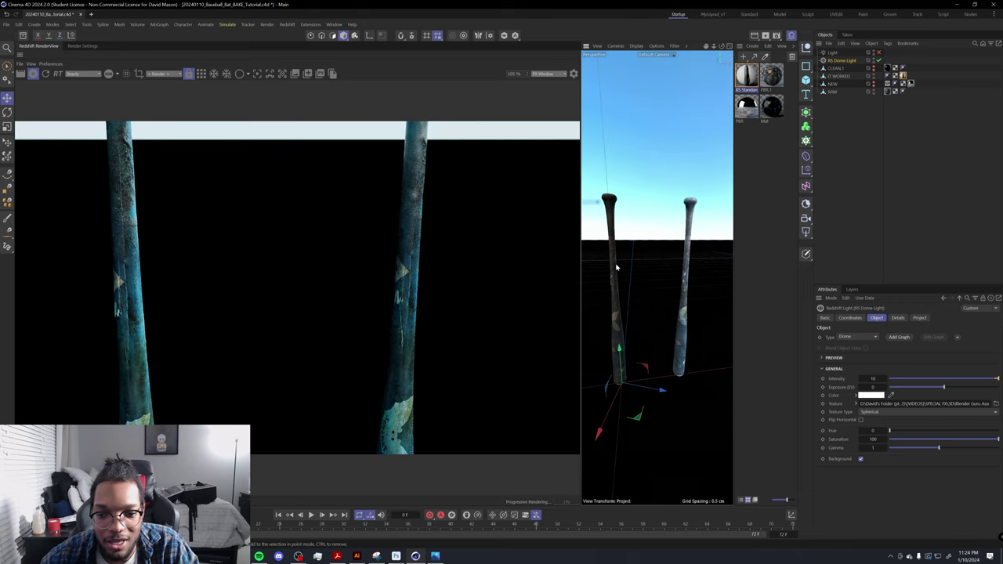
Step: Frame the IT WORKED bat and examine its label, diamond mark and surface up close against the raw scan
left_click(614, 268)
left_click(689, 245)
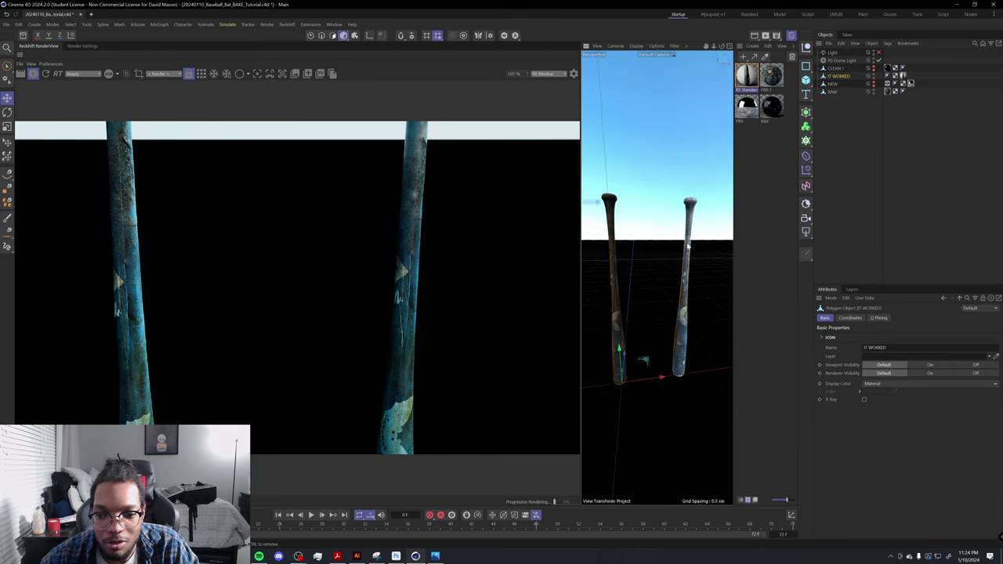
key("o")
scroll(654, 259, "up", 2)
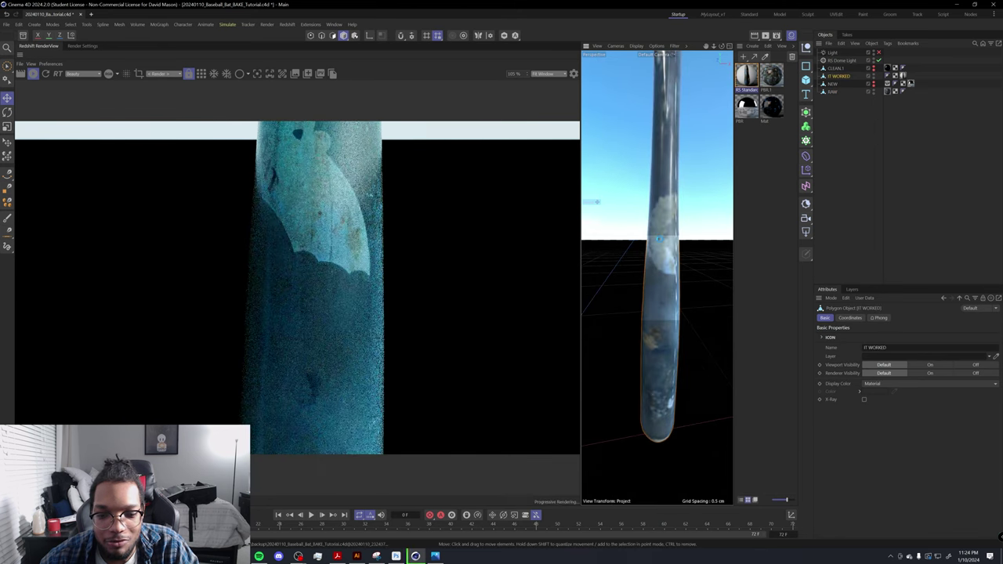
left_click_drag(661, 247, 681, 251, "alt")
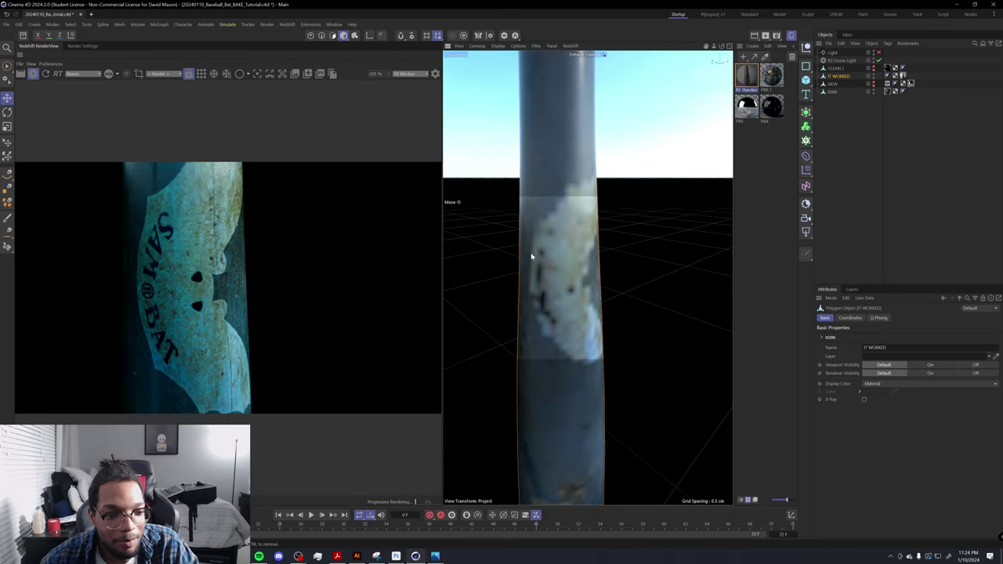
scroll(573, 259, "down", 1)
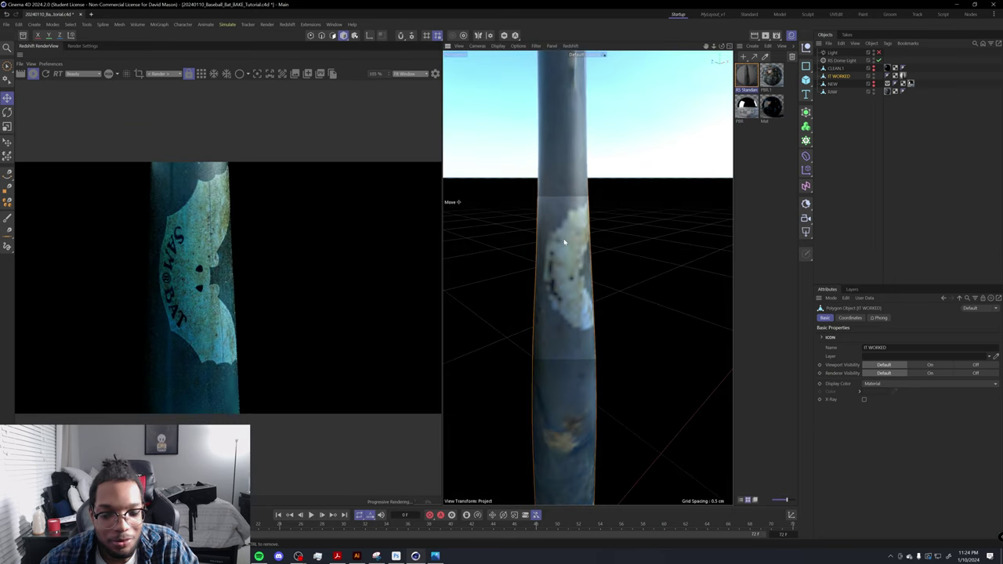
middle_click_drag(563, 242, 567, 277, "alt")
left_click_drag(567, 277, 569, 300, "alt")
middle_click_drag(569, 300, 570, 296, "alt")
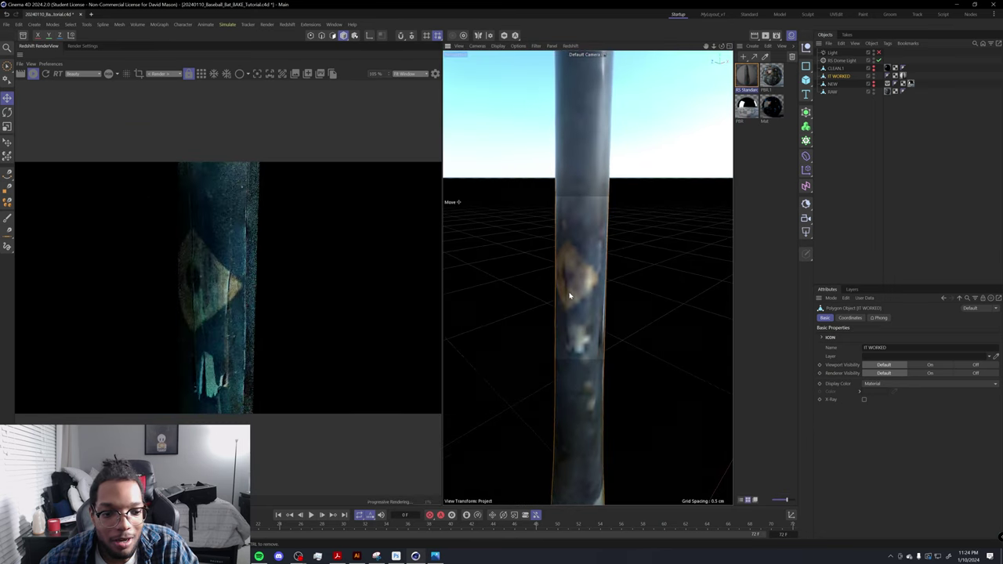
left_click_drag(570, 295, 517, 264, "alt")
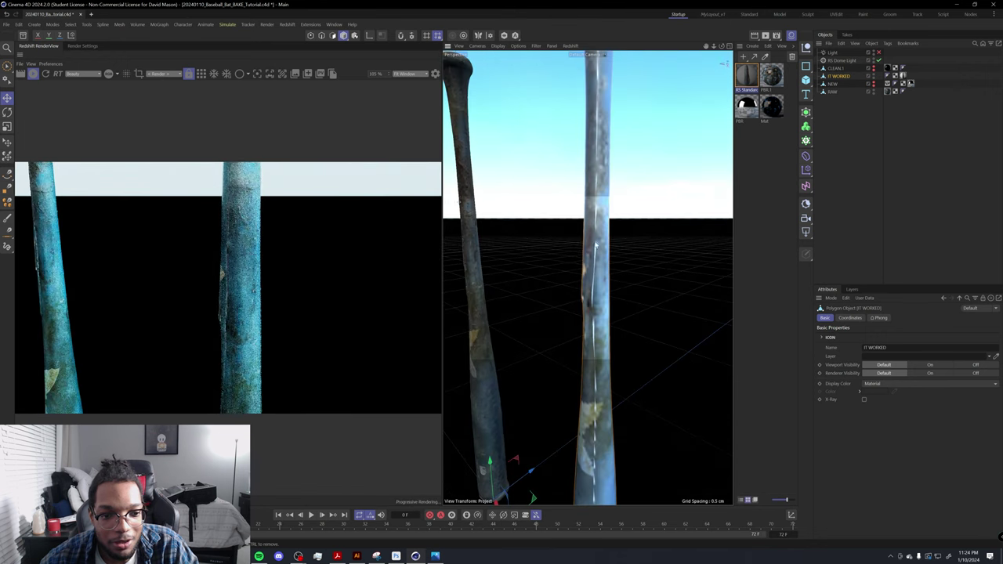
left_click_drag(596, 245, 634, 233, "alt")
scroll(597, 261, "up", 4)
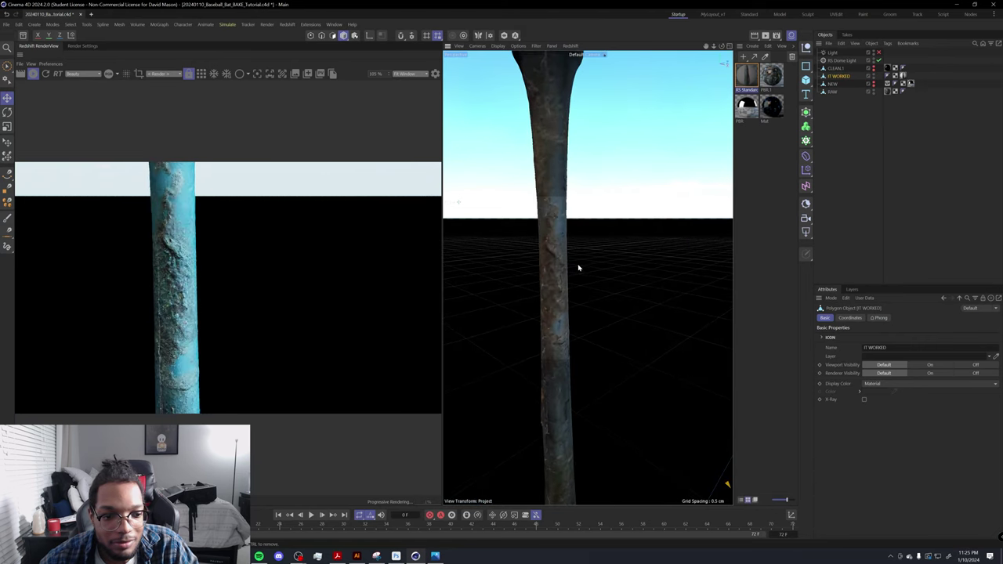
left_click_drag(561, 271, 619, 262, "alt")
scroll(555, 285, "down", 5)
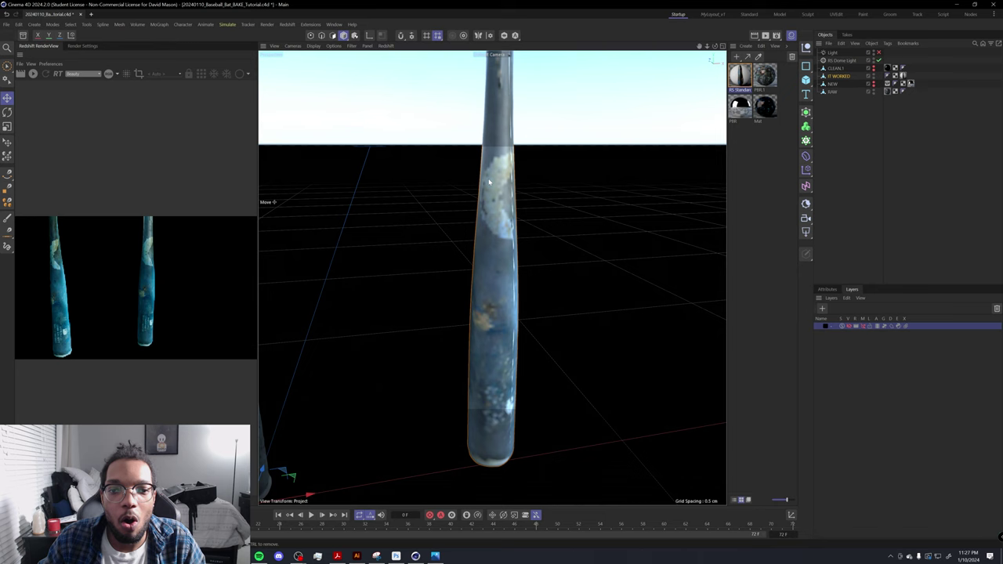
Step: Compare the raw texture 0.jpg with the baked reflection image in the image viewer, inspecting the diamond mark and bat label
left_click(431, 553)
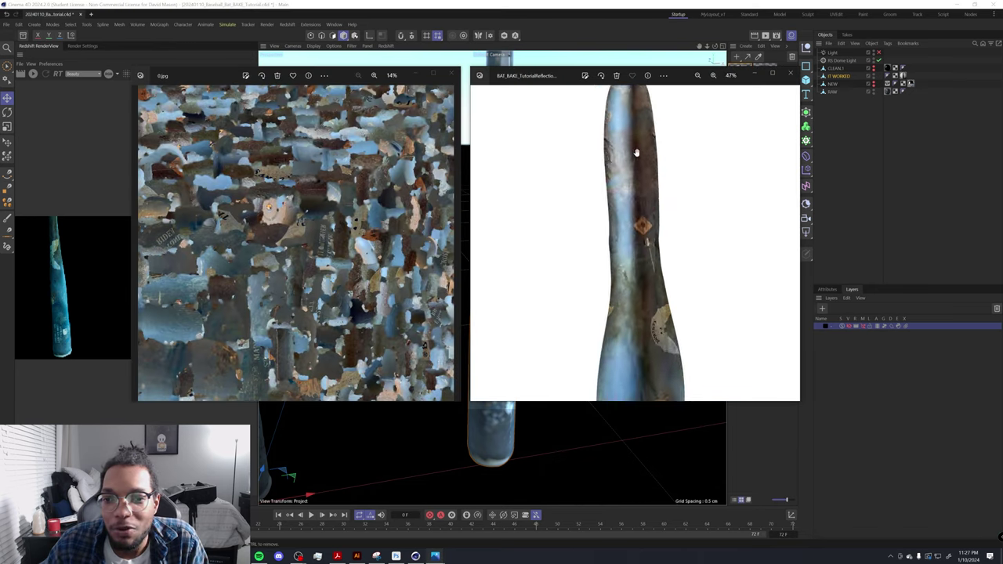
scroll(636, 152, "up", 3)
left_click_drag(643, 227, 623, 162)
scroll(623, 188, "up", 3)
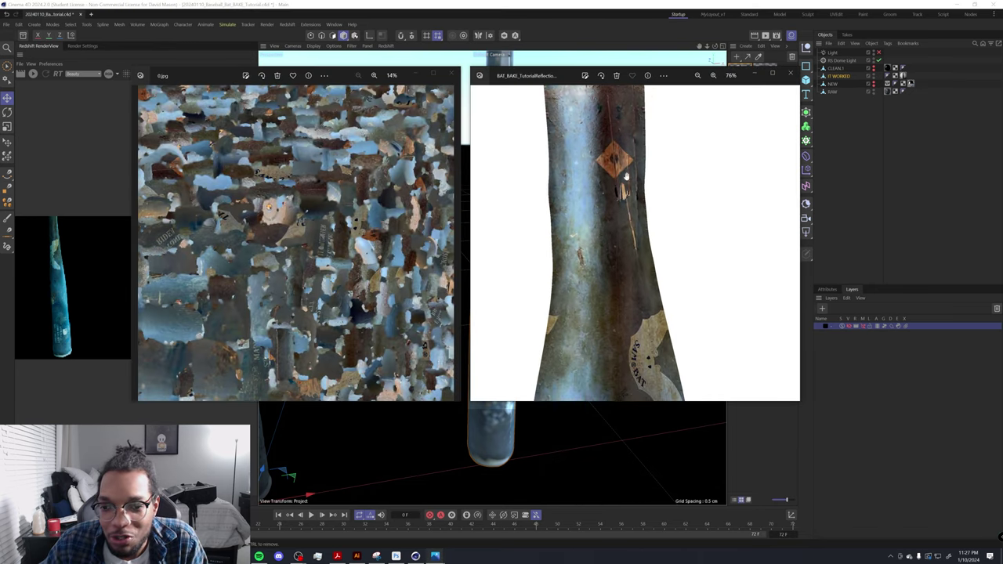
left_click_drag(625, 223, 600, 107)
scroll(608, 196, "down", 1)
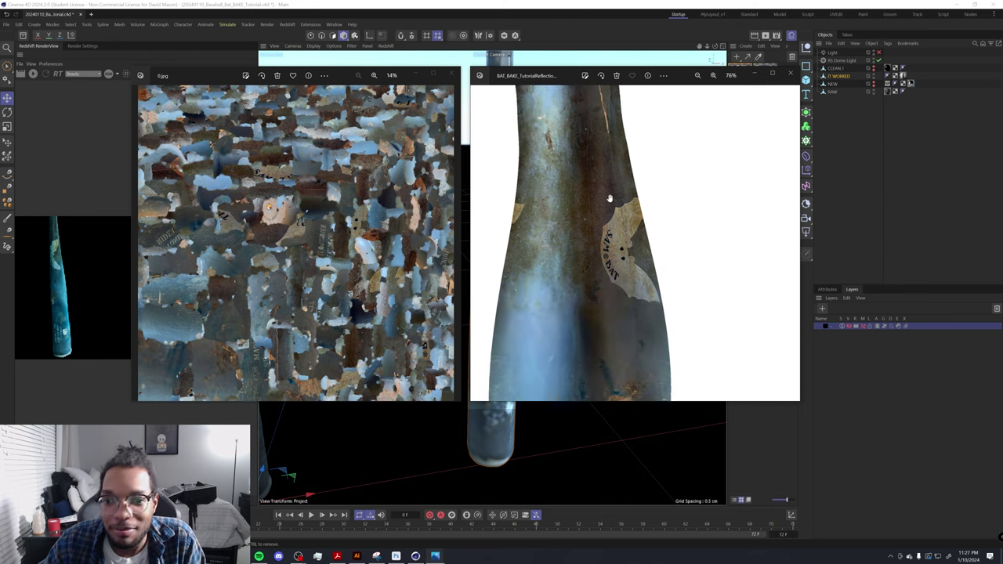
left_click(452, 78)
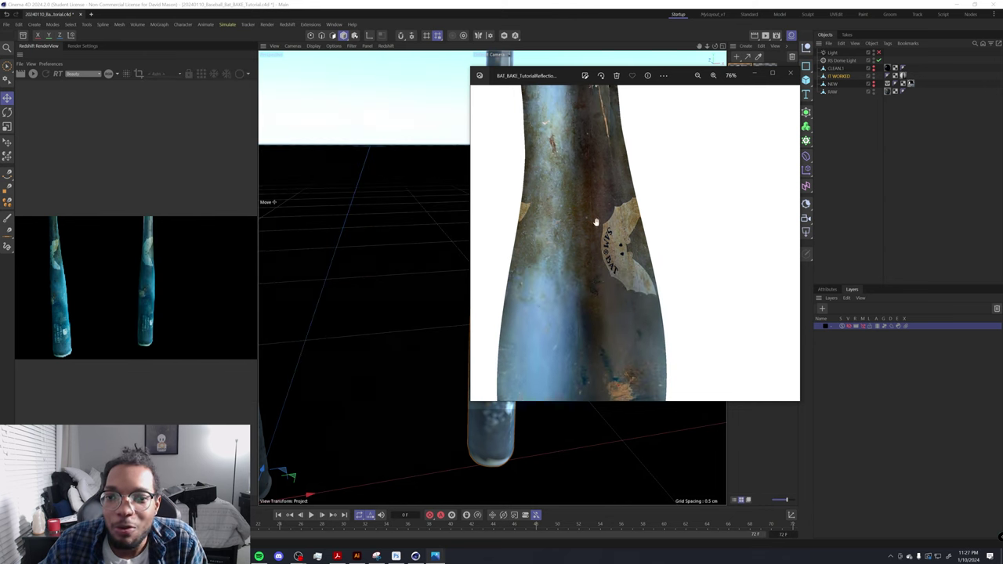
scroll(619, 235, "down", 2)
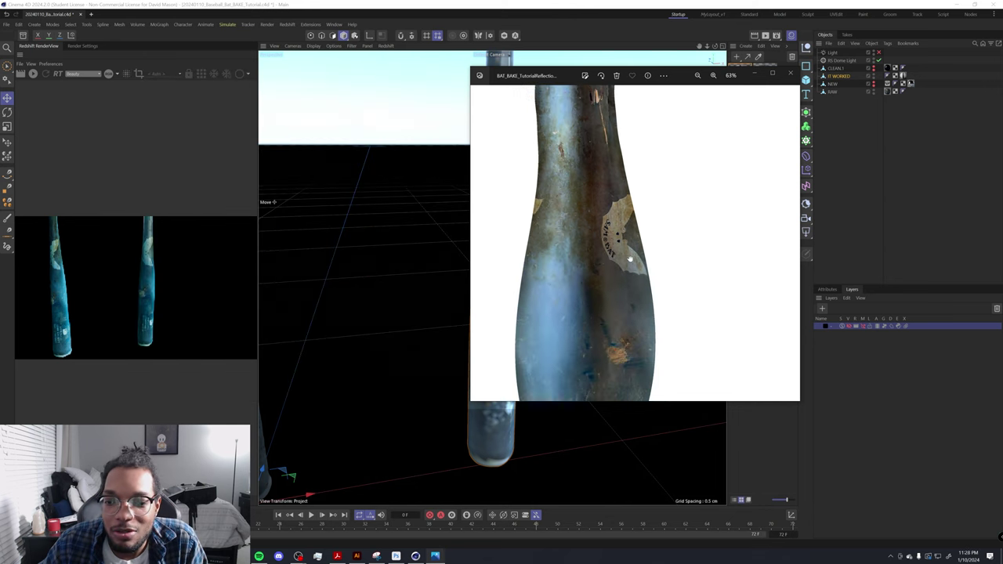
left_click(442, 506)
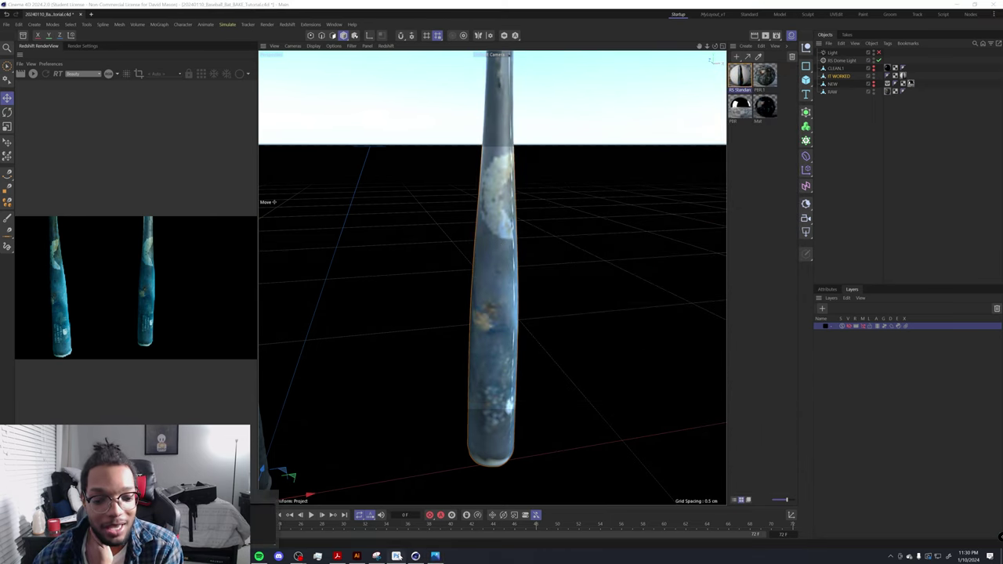
Step: Switch to Photoshop and open BAT_BAKE_TutorialReflection from the BAT (Tutorial) folder as its own document
left_click(396, 556)
left_click(219, 556)
left_click(235, 517)
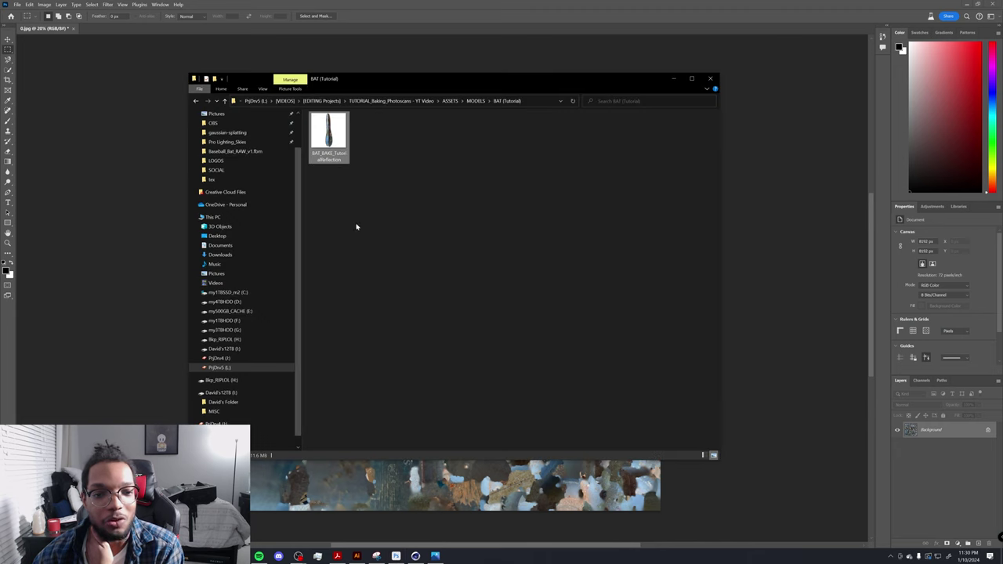
left_click_drag(328, 137, 177, 33)
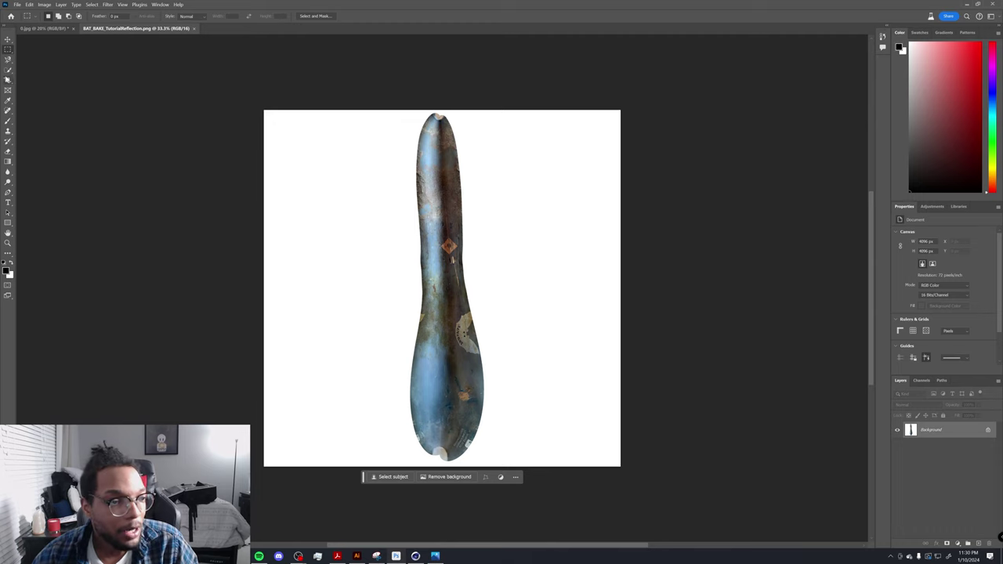
Step: Outline the SAM BAT label on the bat texture with the Magnetic Lasso
left_click(7, 60)
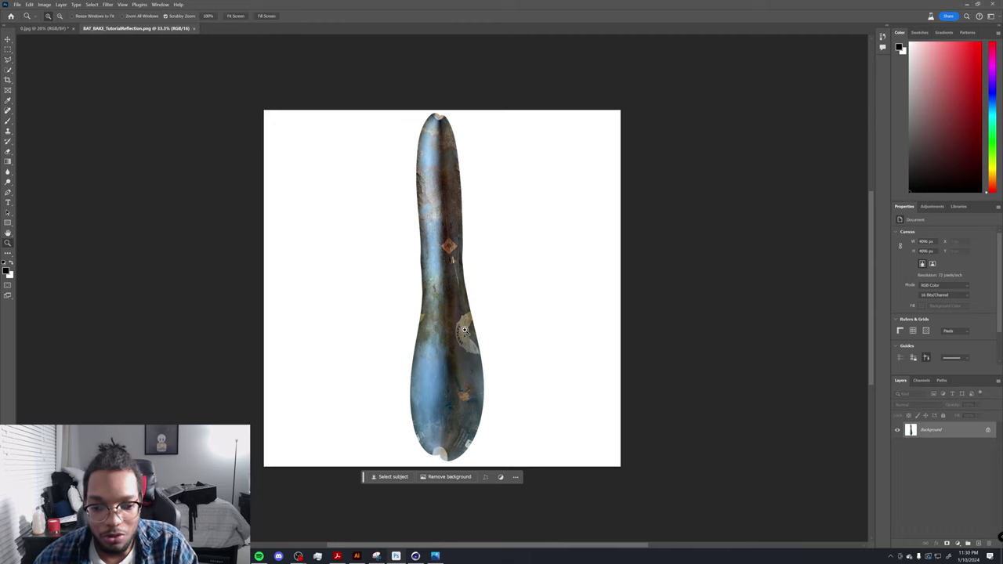
scroll(464, 329, "up", 5, "alt")
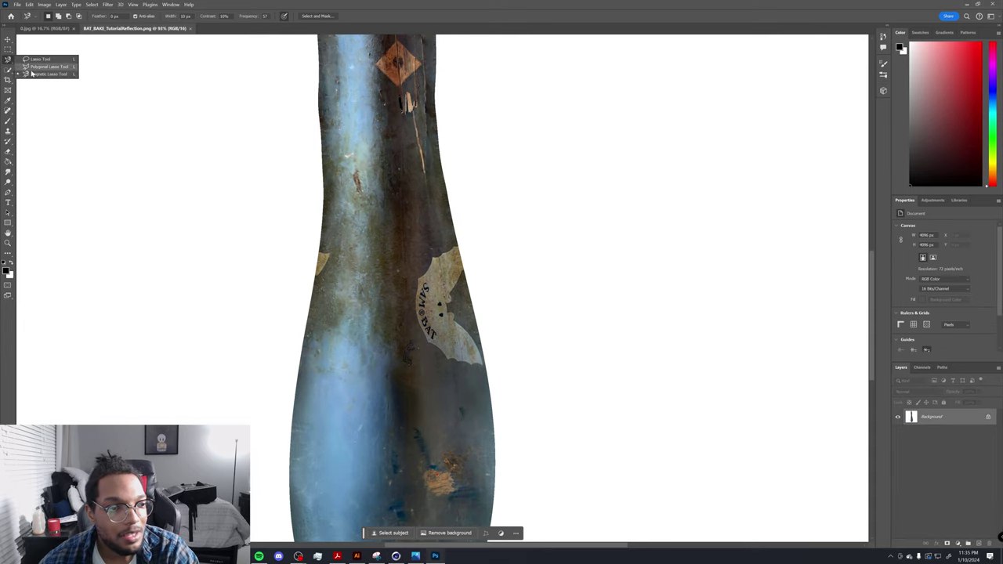
left_click(444, 243)
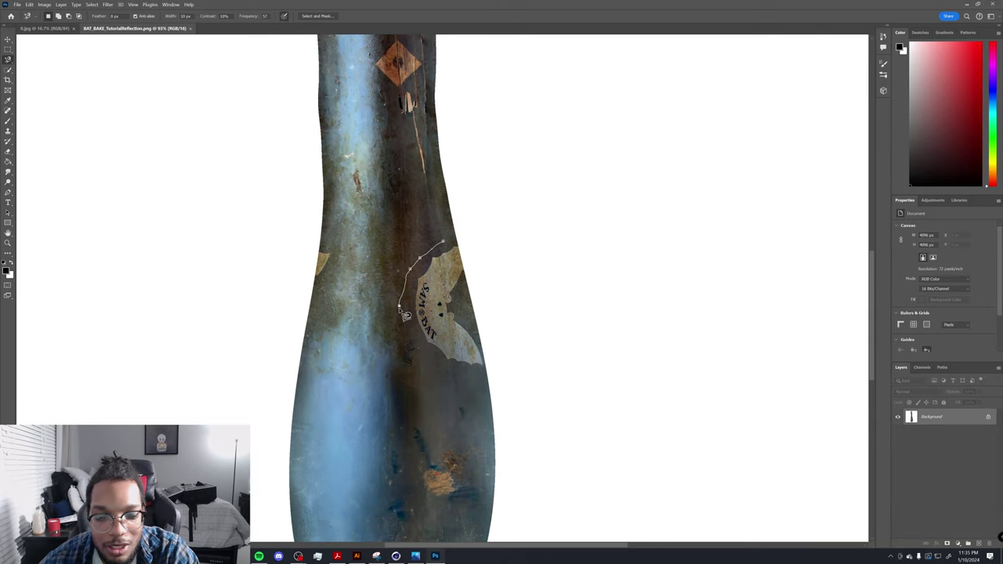
double_click(493, 379)
Step: Remove the outlined label with Content-Aware Fill, painting a custom sampling area around it and outputting to a new layer
right_click(447, 243)
left_click(471, 352)
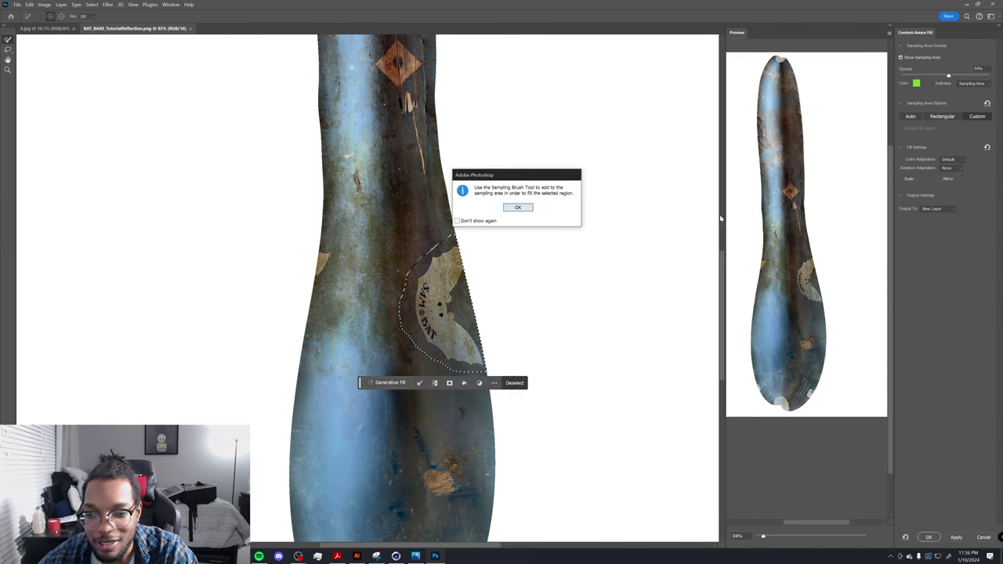
left_click(518, 207)
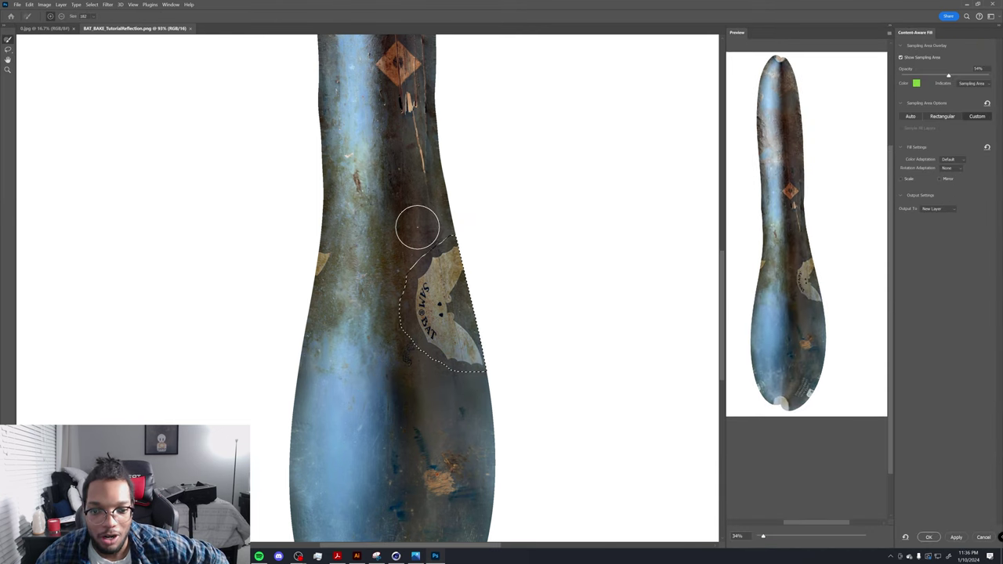
left_click_drag(403, 235, 386, 262)
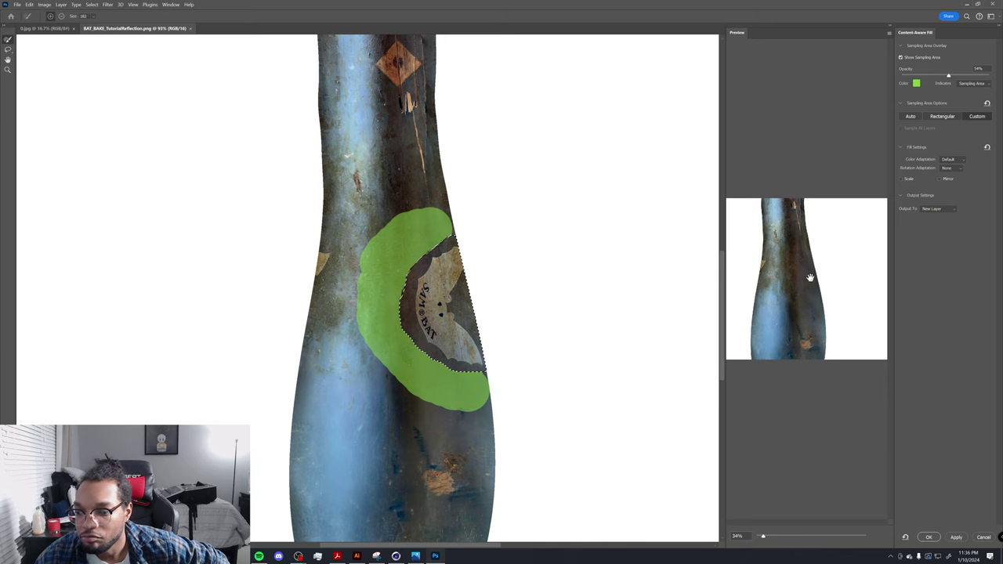
left_click(929, 536)
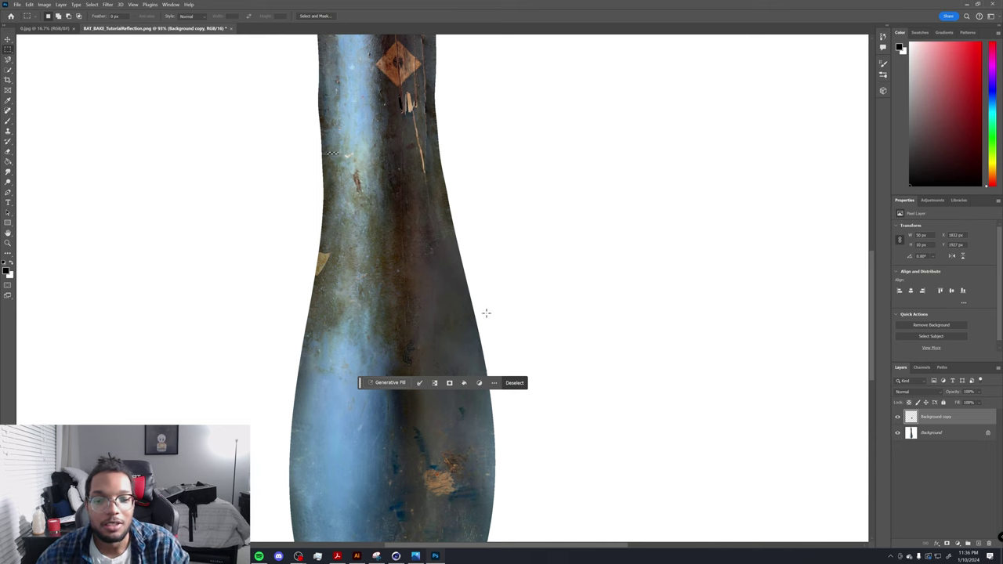
Step: Select the Background layer and outline the MAPLE AG26 lettering near the bat's lower end with the Magnetic Lasso
left_click_drag(486, 313, 486, 170)
left_click_drag(486, 412, 522, 291)
key("z")
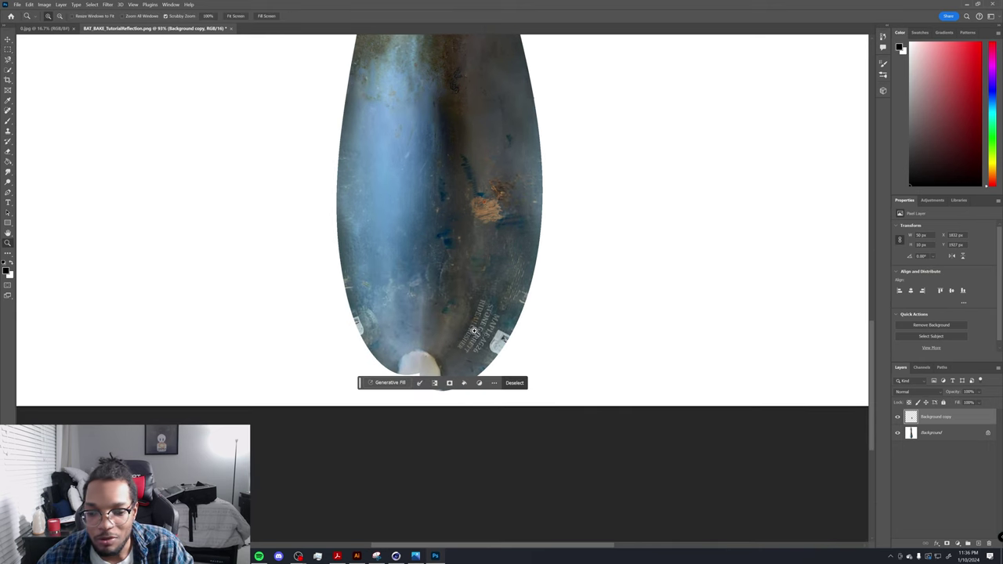
left_click_drag(474, 331, 811, 421)
key("m")
key("alt+bracketleft")
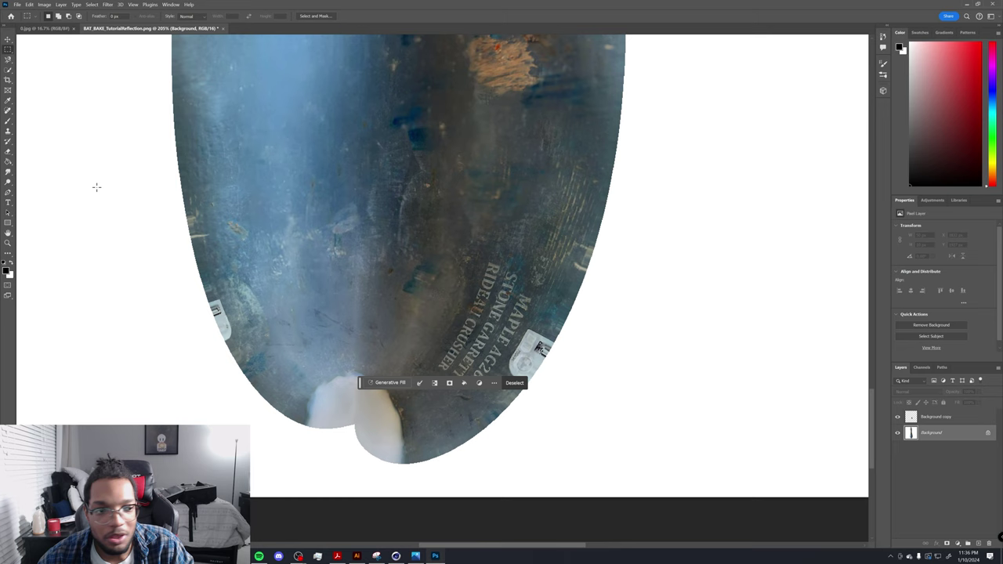
key("l")
left_click(485, 252)
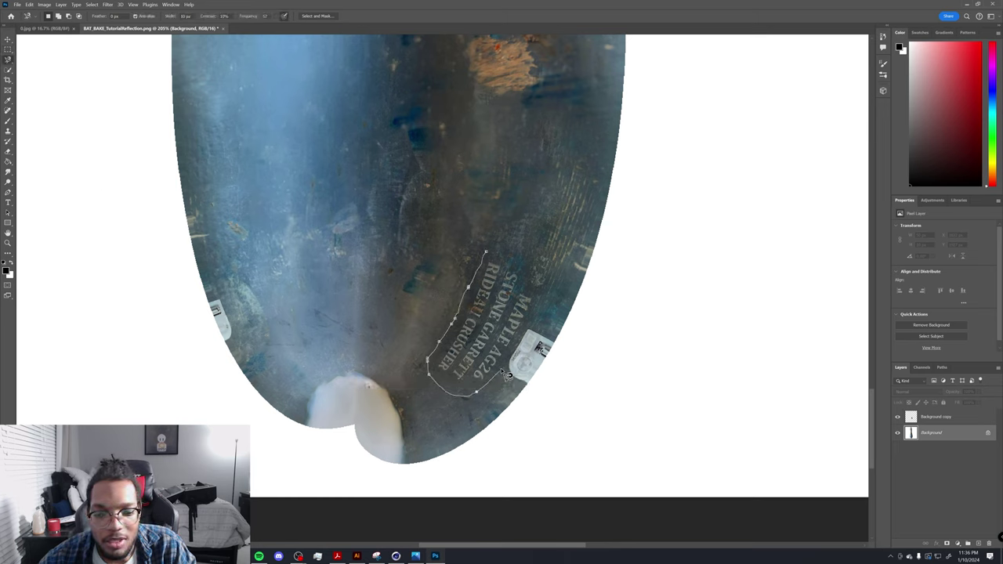
left_click(486, 253)
Step: Remove the outlined lettering with Content-Aware Fill, using the Auto sampling area without the adjacent white tag, output to a new layer, and deselect
right_click(494, 248)
left_click(559, 357)
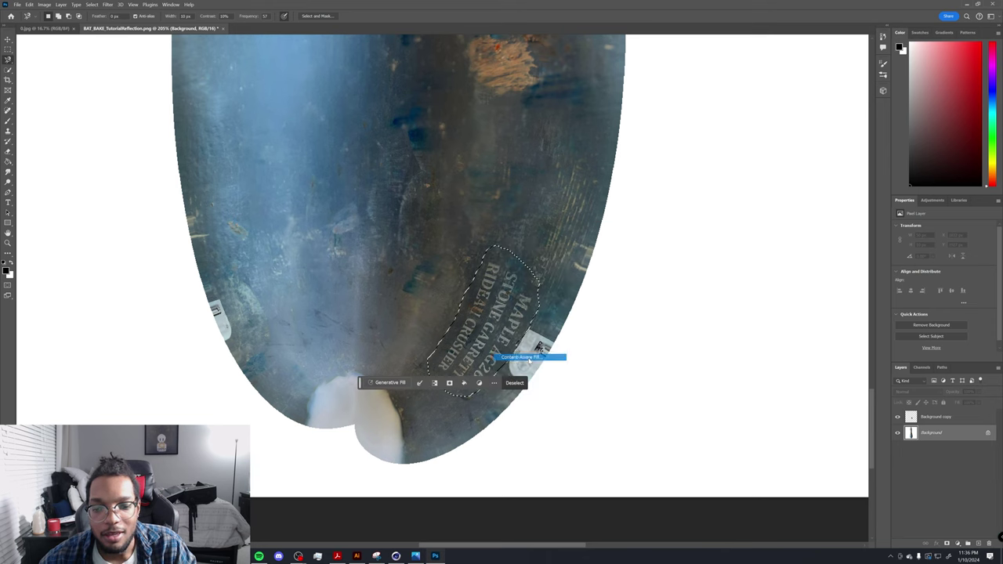
key("Return")
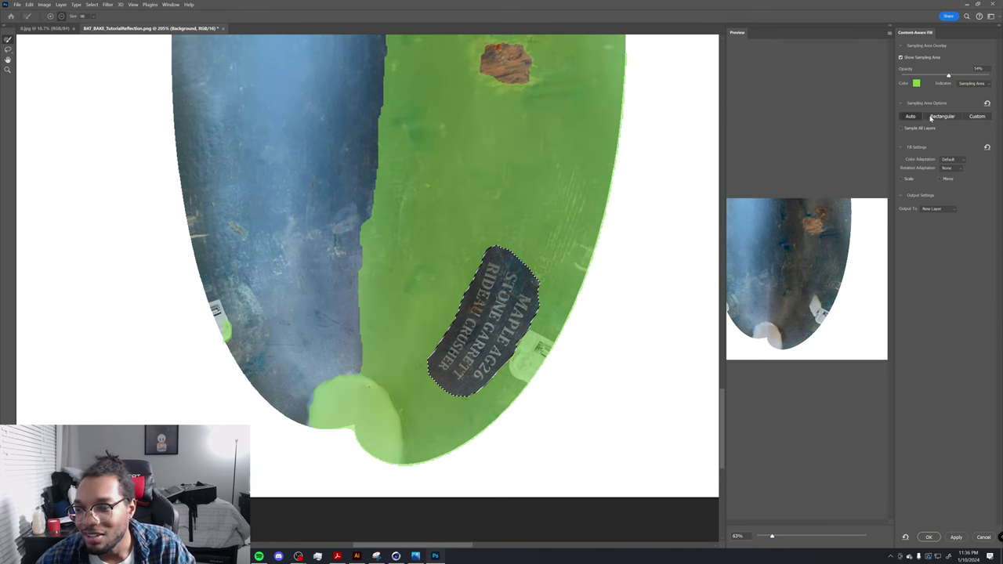
left_click(931, 116)
left_click(977, 117)
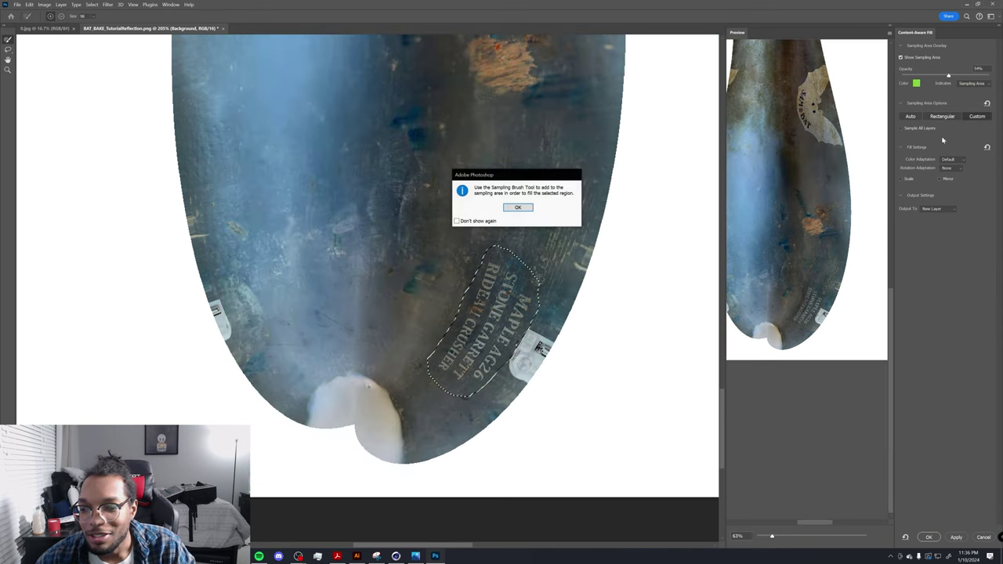
key("Return")
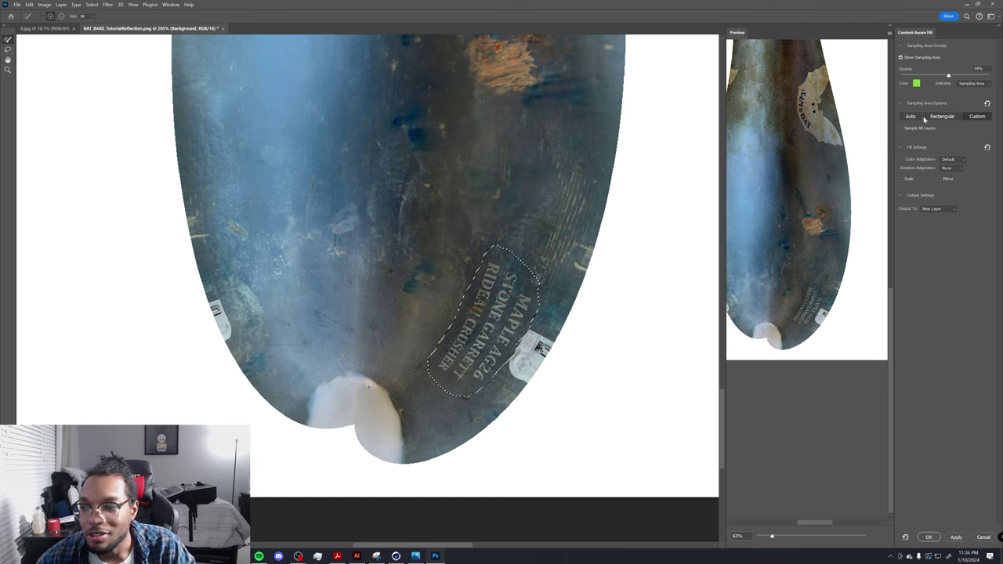
left_click(922, 116)
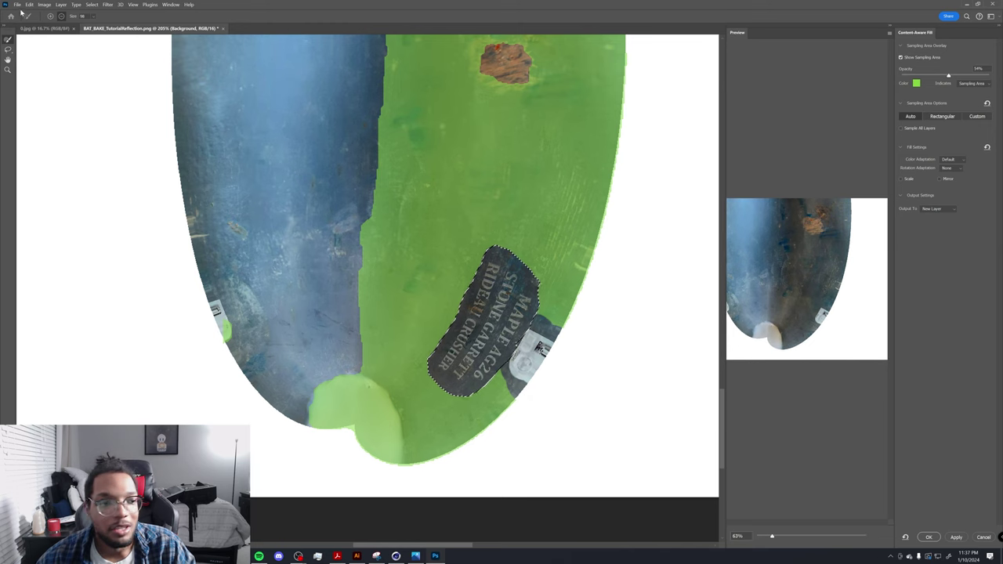
left_click(928, 537)
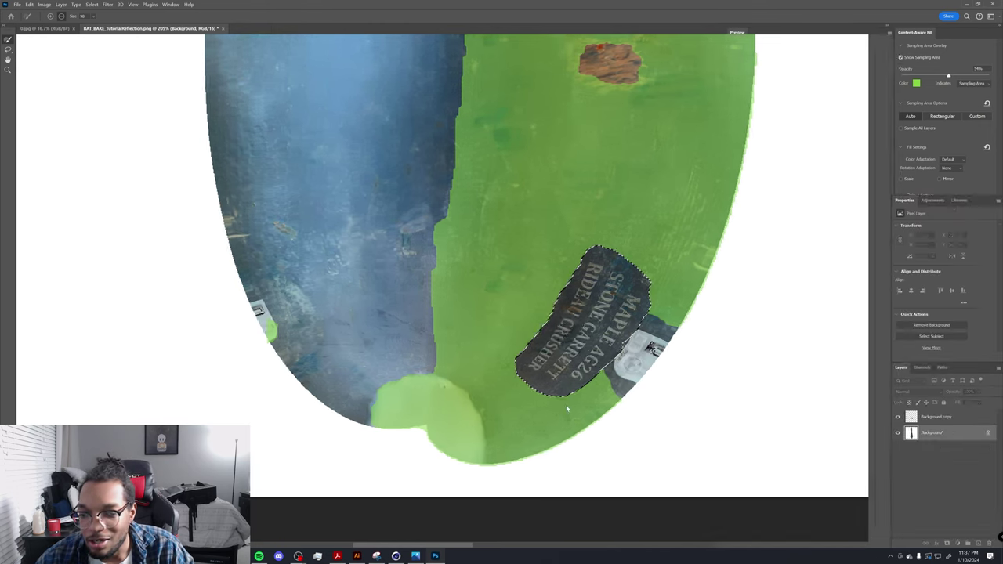
left_click(7, 49)
left_click(398, 209)
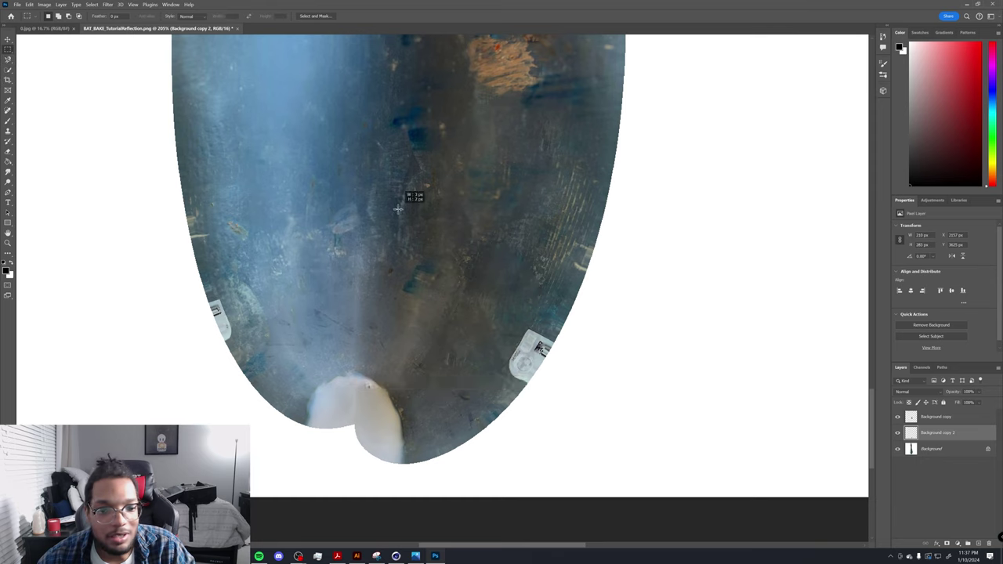
Step: Add the white text "BASEBALL BABY!" in Surfing Capital at 65 pt over the wide part of the bat
key("z")
left_click_drag(495, 289, 477, 295)
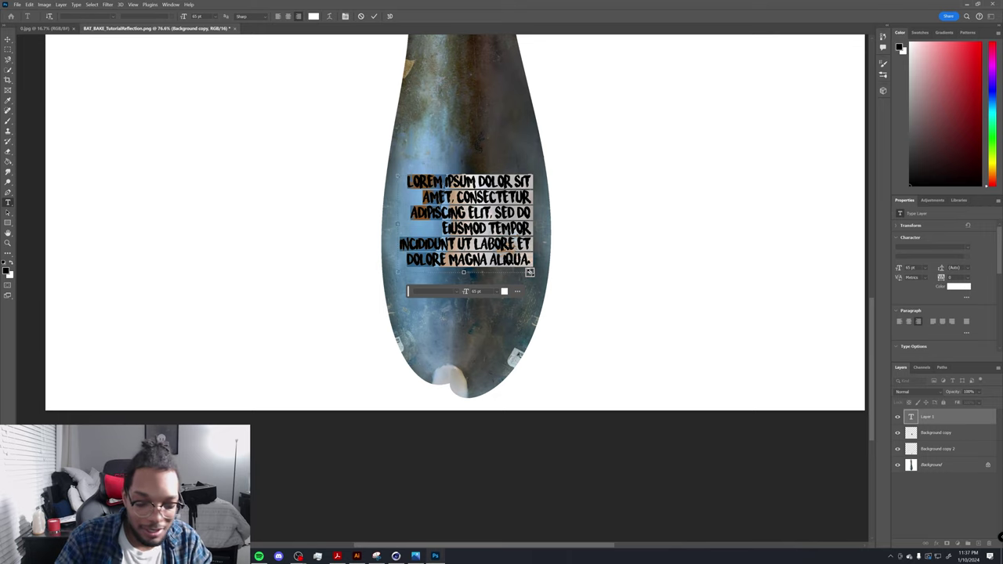
type("BASEB")
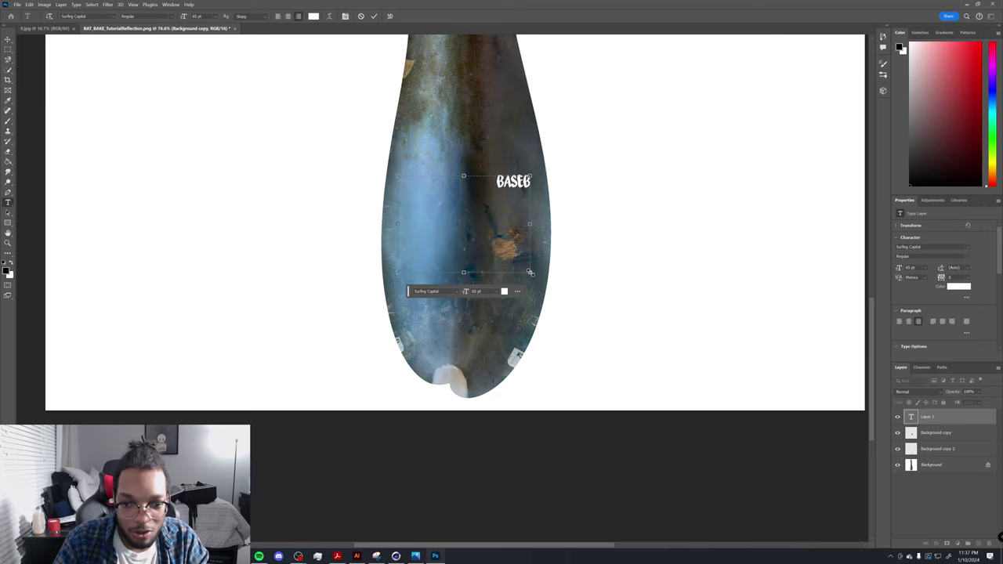
type("ALL BABY!")
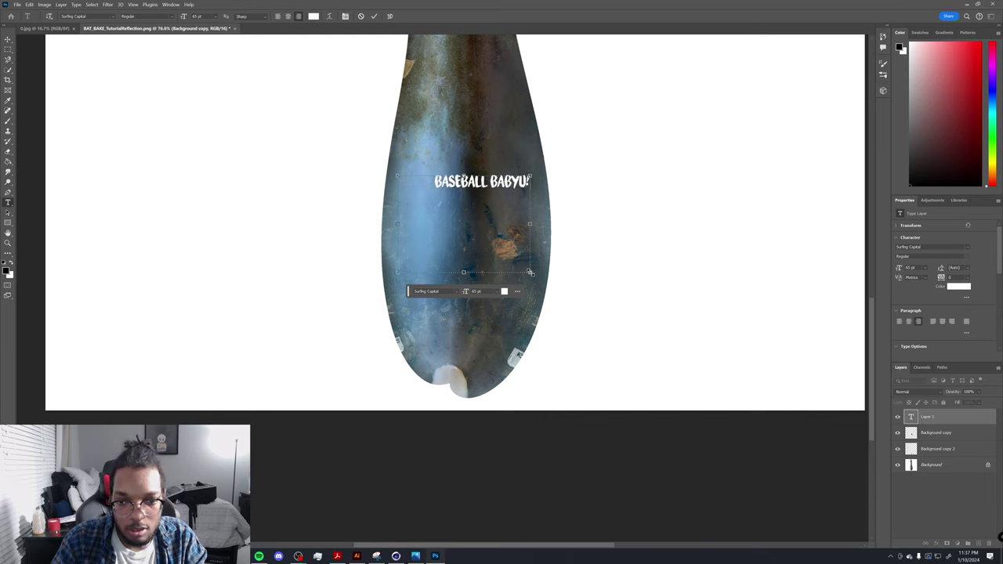
Step: Move and rotate the text about 117° into the removed lettering's place and set its blend mode to Soft Light
left_click_drag(522, 191, 549, 272, "ctrl")
key("ctrl+t")
left_click_drag(526, 312, 527, 292)
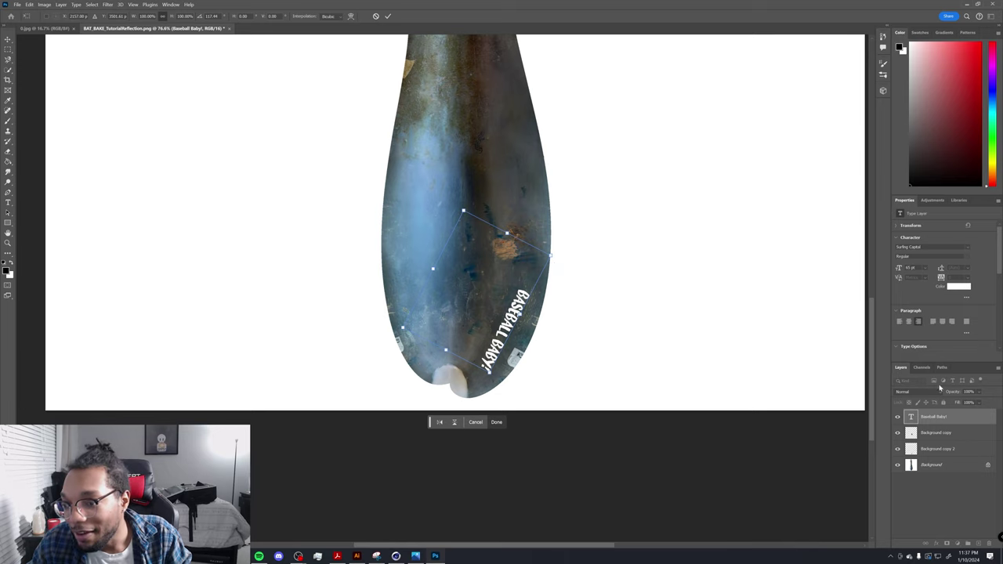
left_click_drag(518, 185, 517, 265)
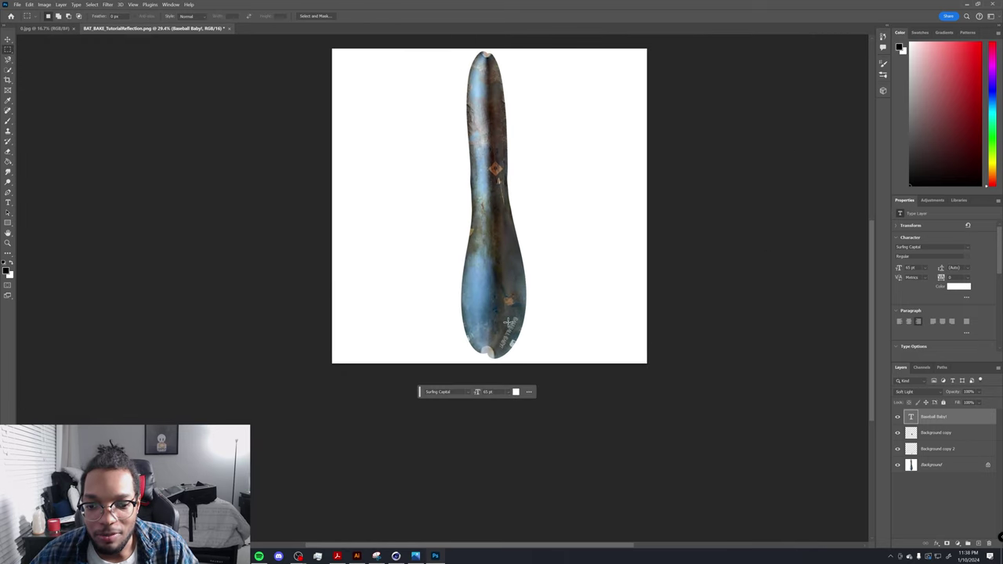
Step: Save the edited texture as the Photoshop file "BAT_BAKE_TutorialReflection (Altered)" in the BAT (Tutorial) folder
left_click(17, 5)
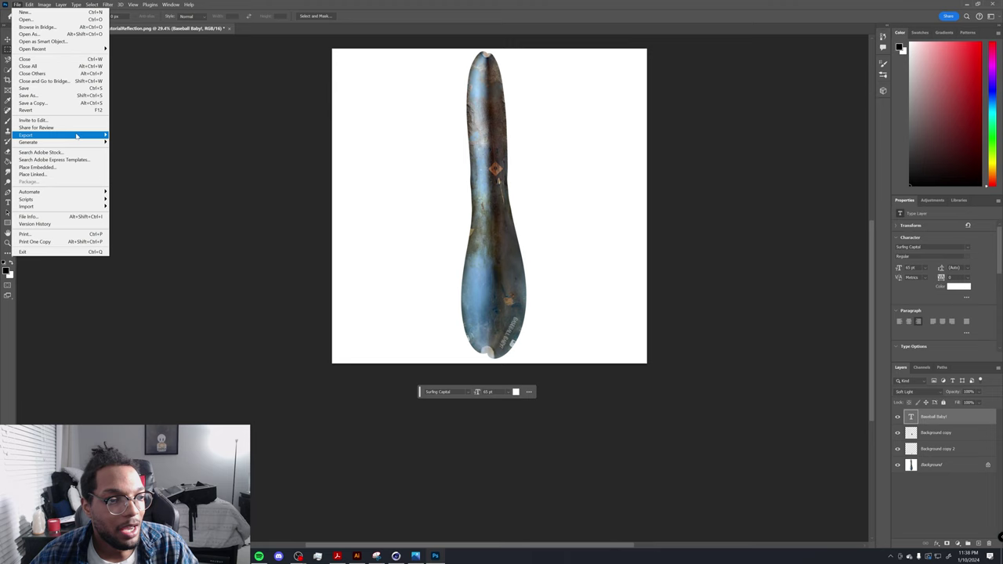
mouse_move(92, 138)
left_click(32, 95)
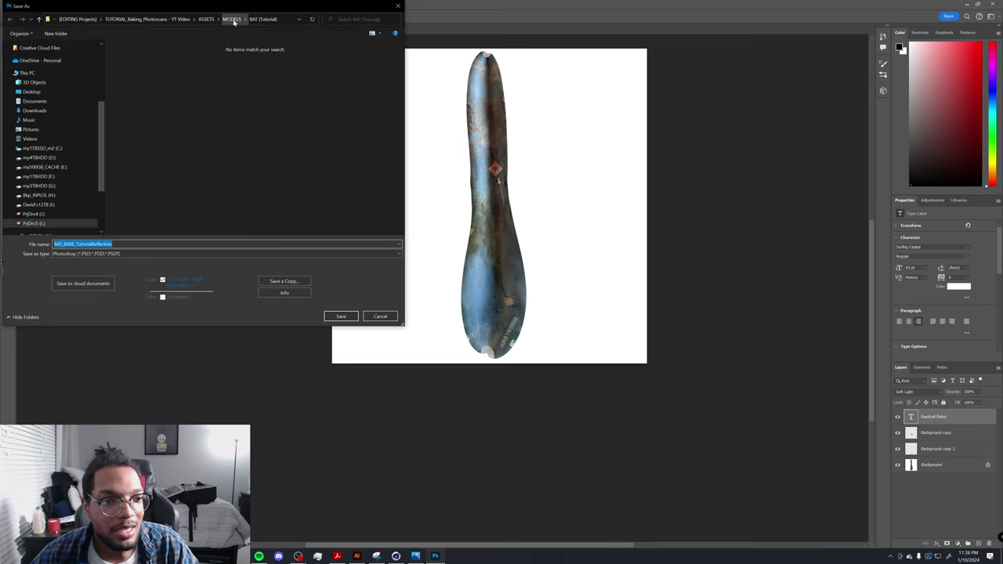
key("Return")
key("Return")
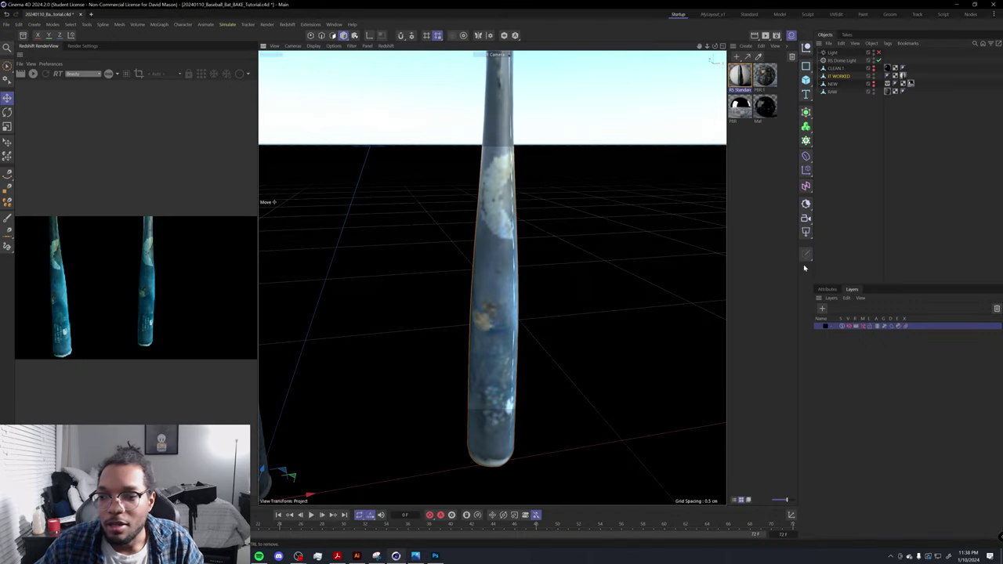
Step: In Cinema 4D, load BAT_BAKE_TutorialReflection (Altered) into the RS Standard material's texture node without copying it to the project location
double_click(744, 78)
left_click_drag(733, 80, 484, 117)
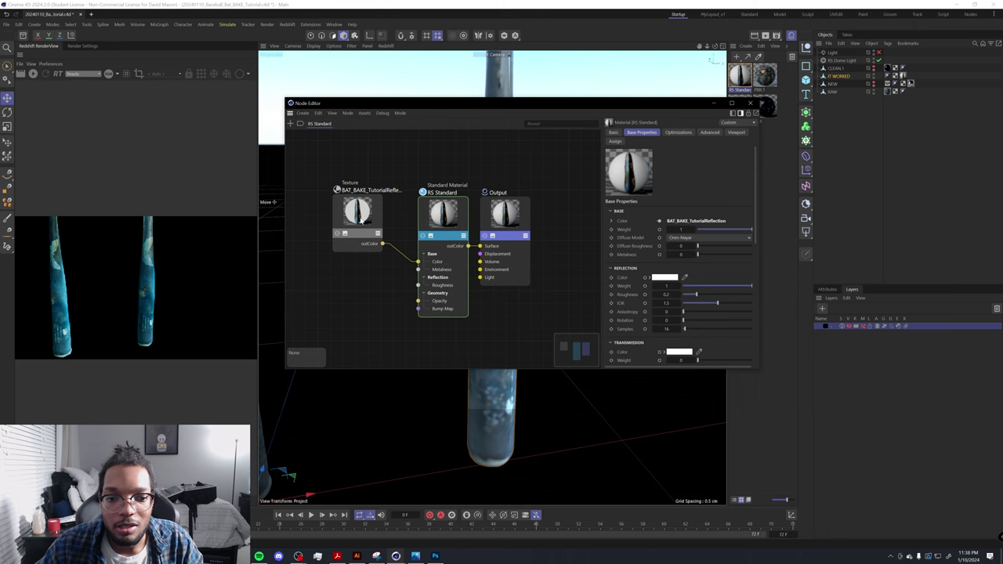
left_click(749, 262)
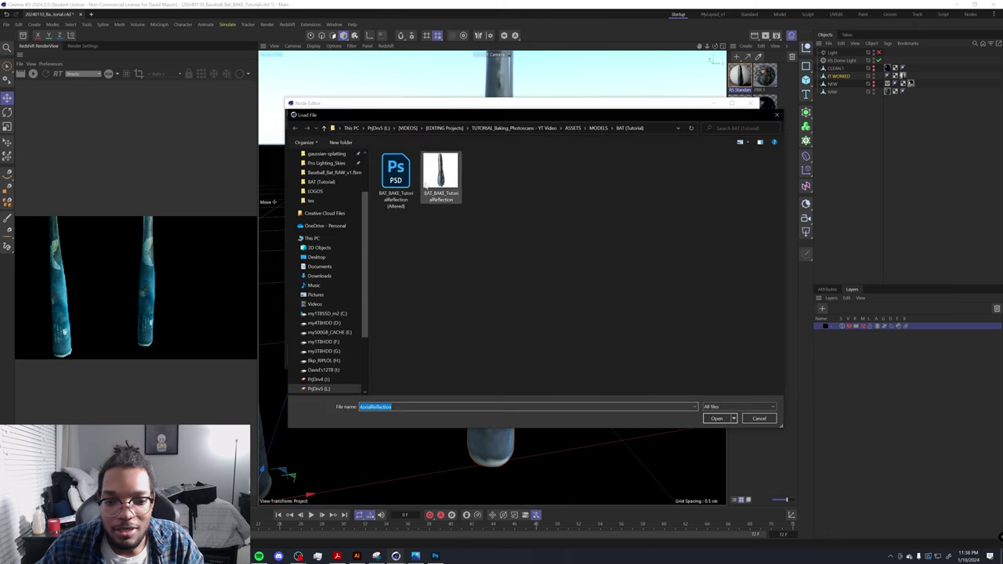
double_click(441, 173)
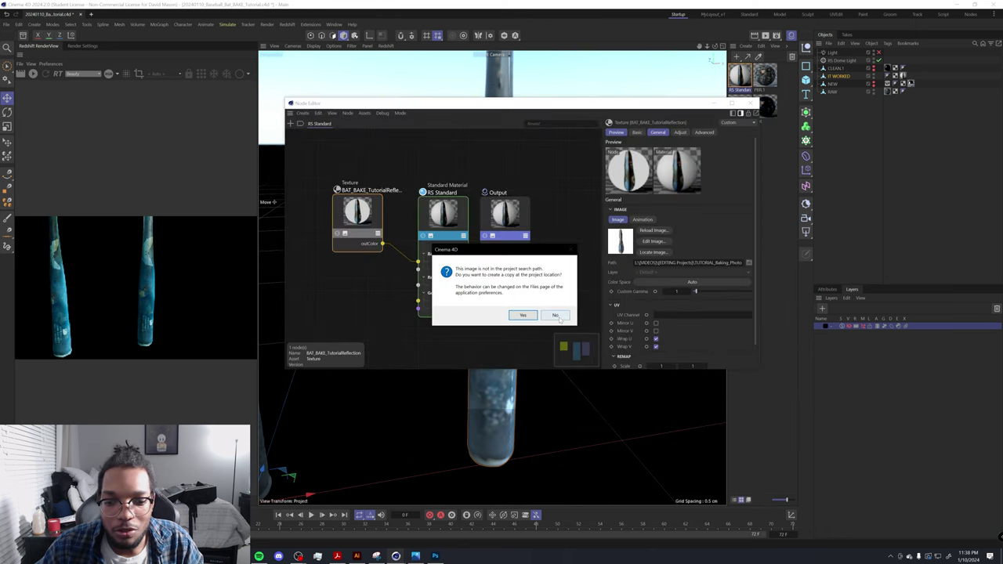
left_click(556, 315)
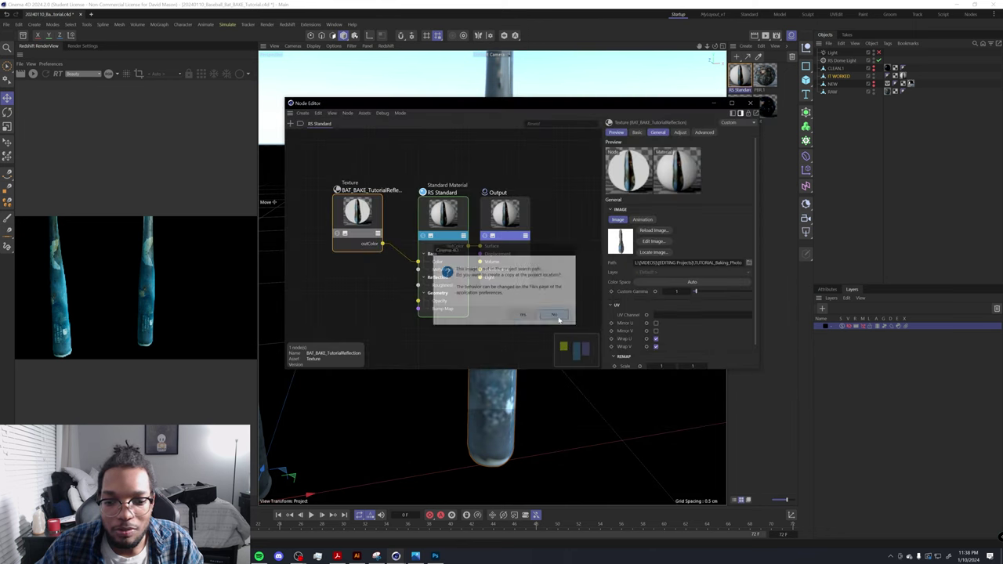
left_click(750, 105)
Step: Examine the retextured bat's new lettering up close in the viewport and an enlarged Redshift RenderView, including beside the raw scan
scroll(506, 248, "up", 2)
middle_click_drag(505, 249, 479, 255, "alt")
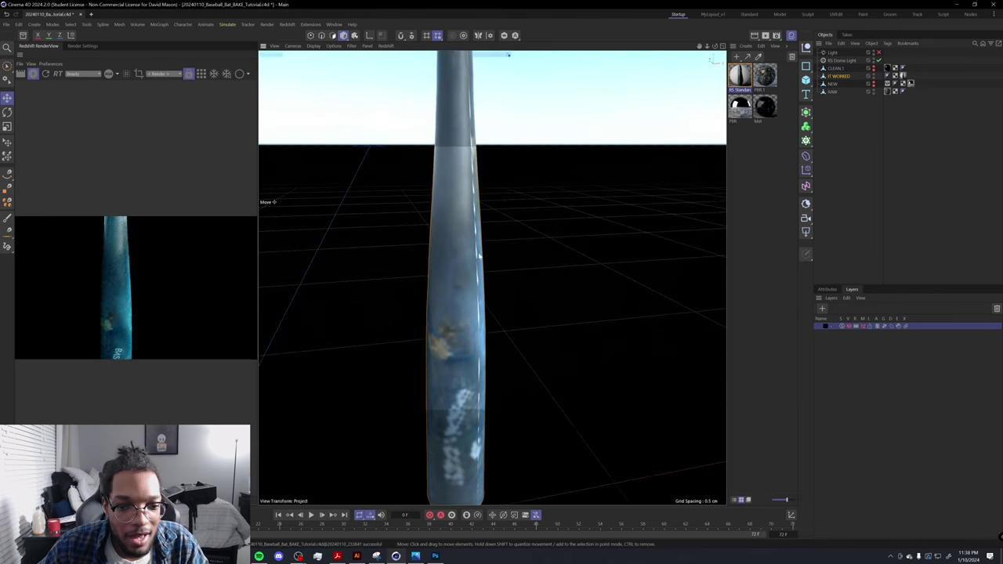
scroll(479, 255, "up", 2)
middle_click_drag(477, 296, 506, 81, "alt")
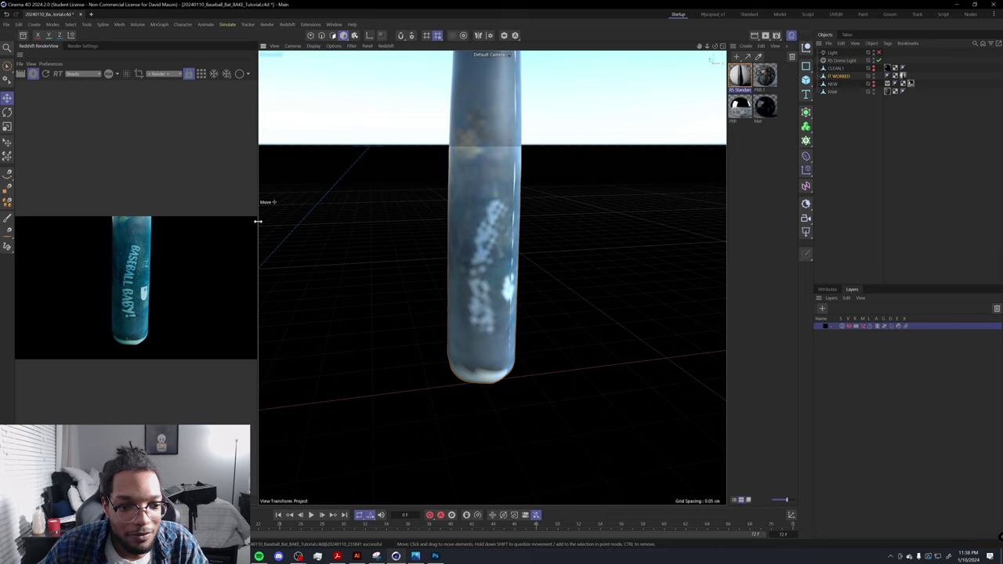
left_click_drag(258, 222, 464, 250)
scroll(579, 244, "down", 6)
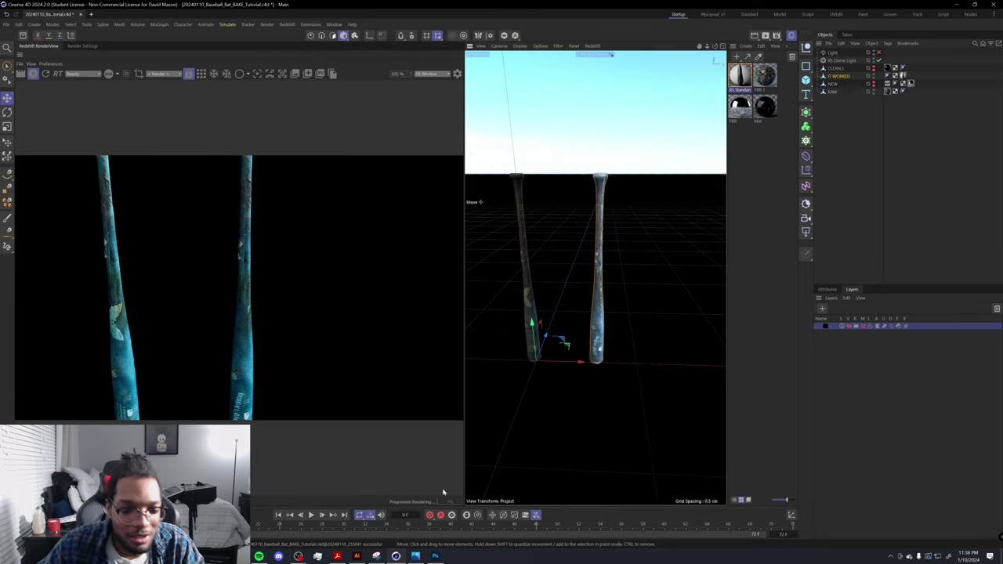
Step: Return to Photoshop and view the whole altered bat texture
left_click(435, 555)
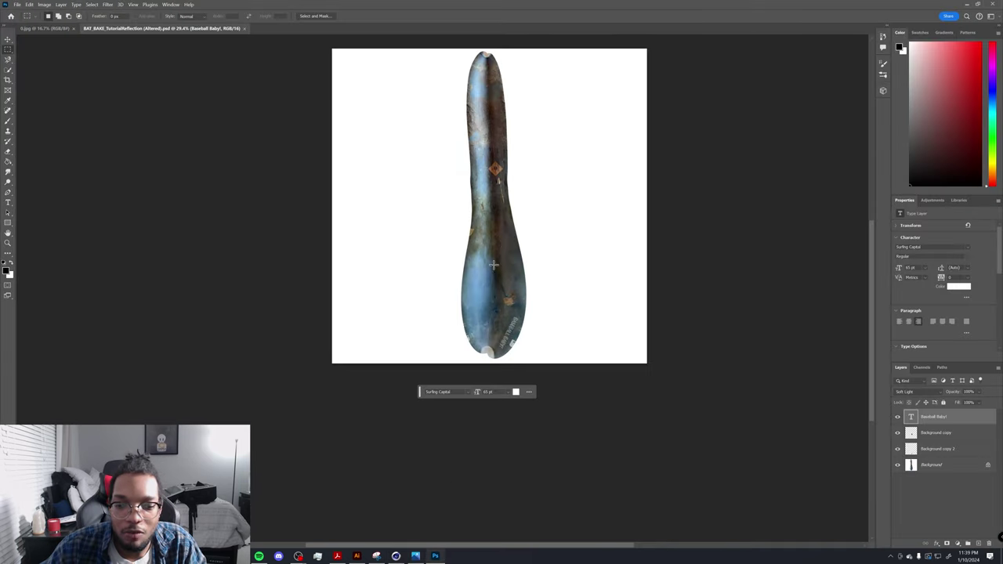
left_click_drag(507, 233, 481, 305)
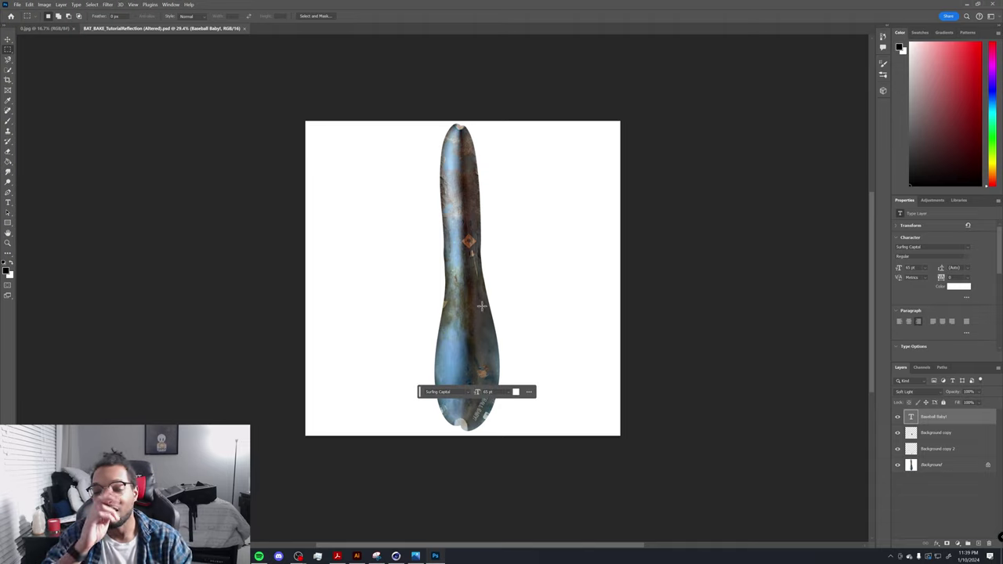